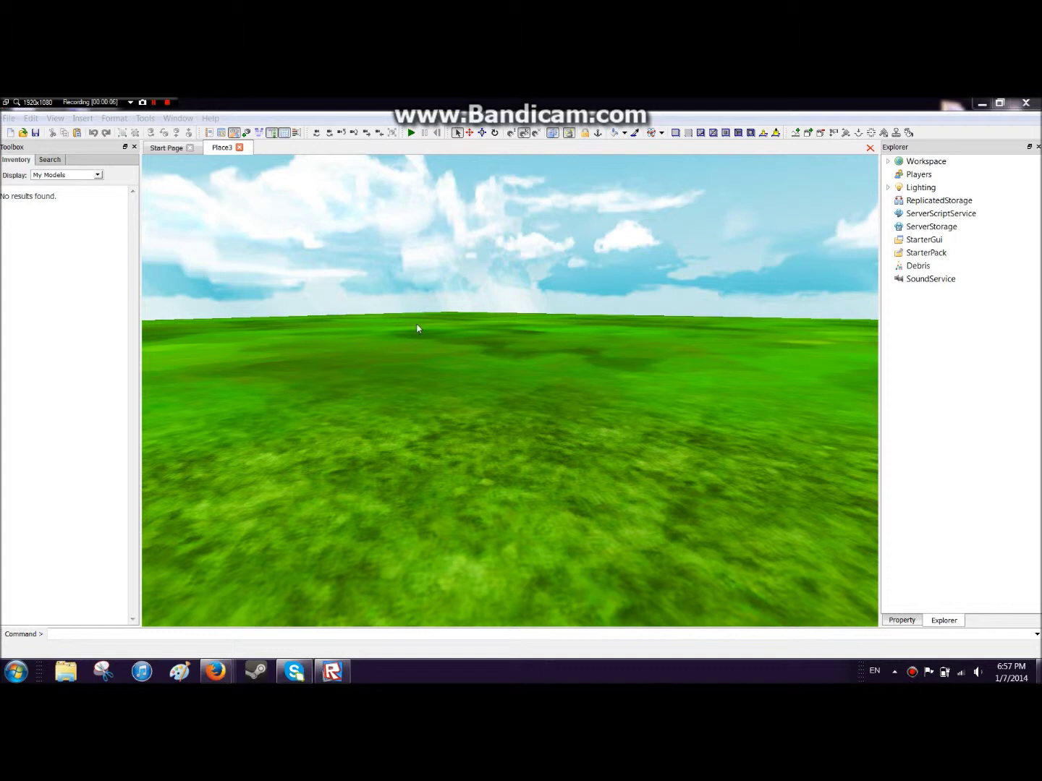
- Insert the flat grey stone slab from the Bricks set onto the grass
right_drag(408, 331, 408, 344)
key(s)
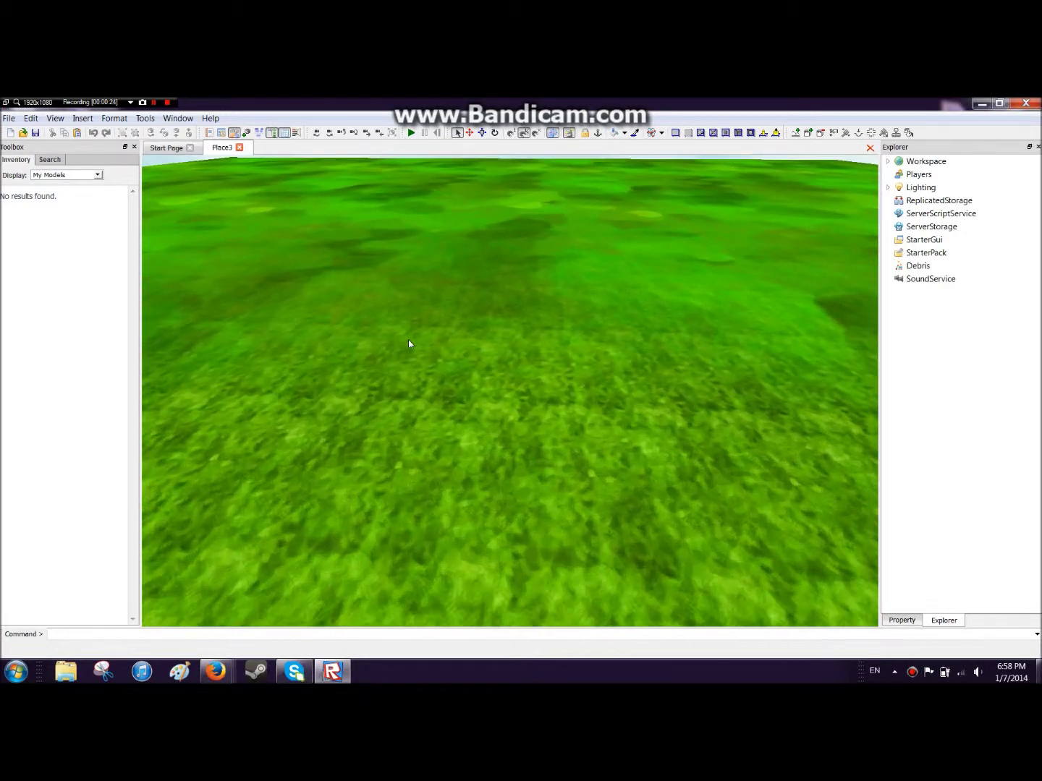
click(97, 175)
scroll(99, 211, down, 3)
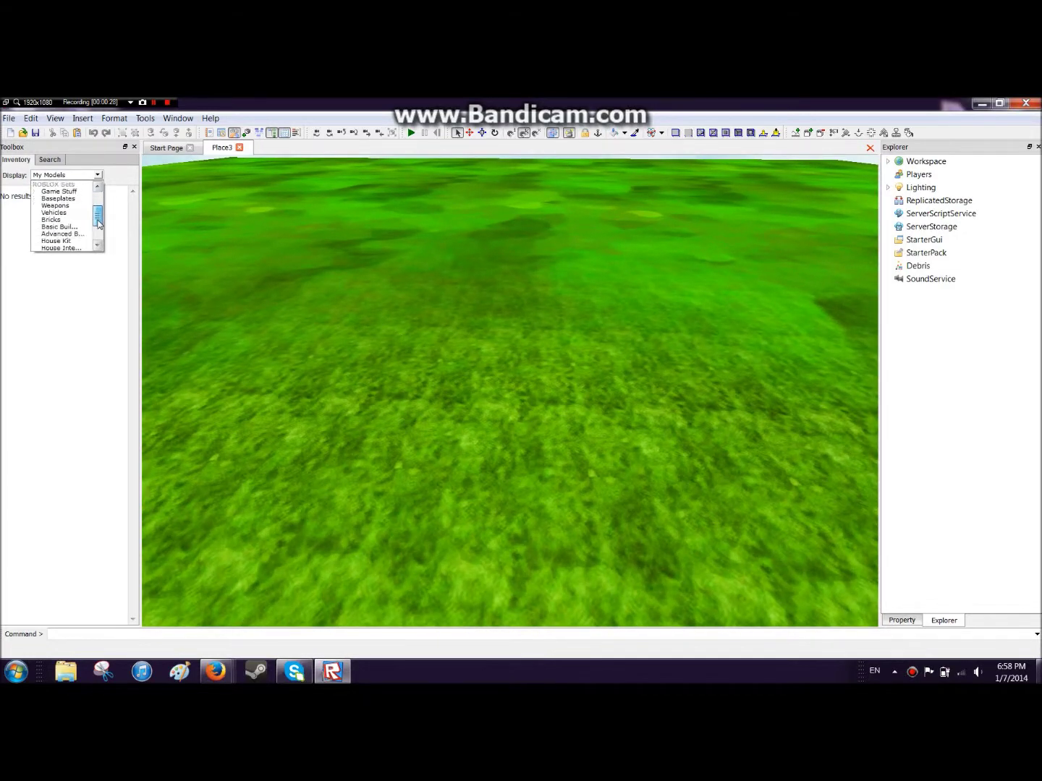
click(61, 213)
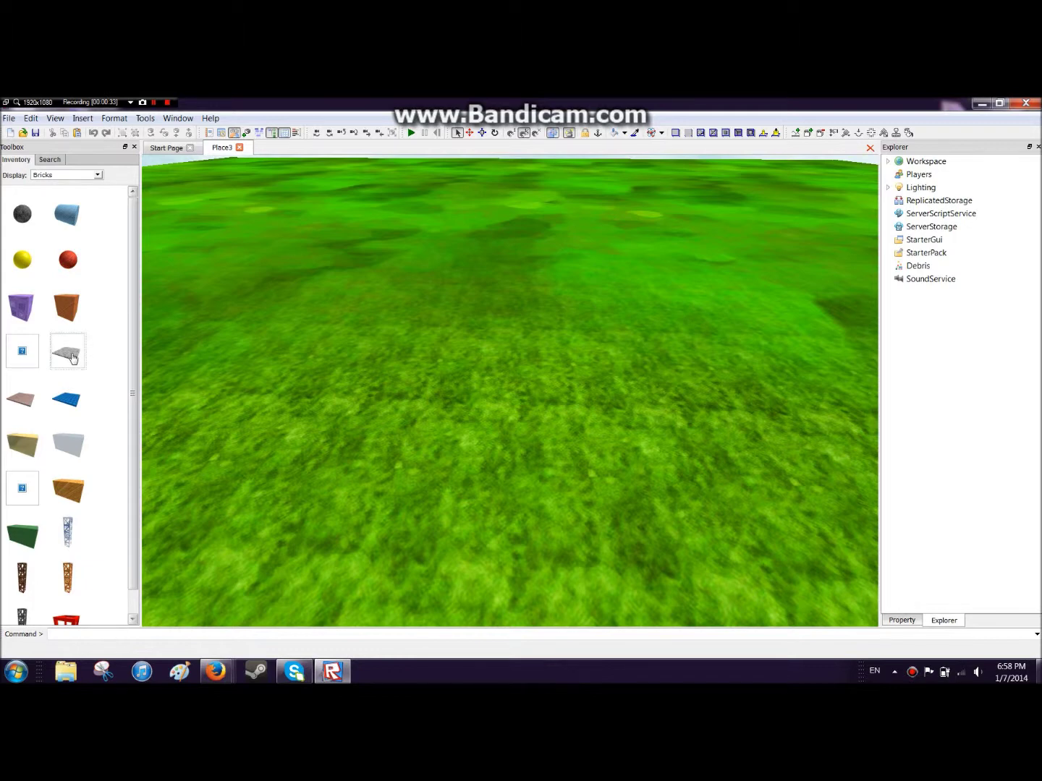
click(67, 352)
scroll(514, 356, down, 2)
scroll(513, 354, down, 4)
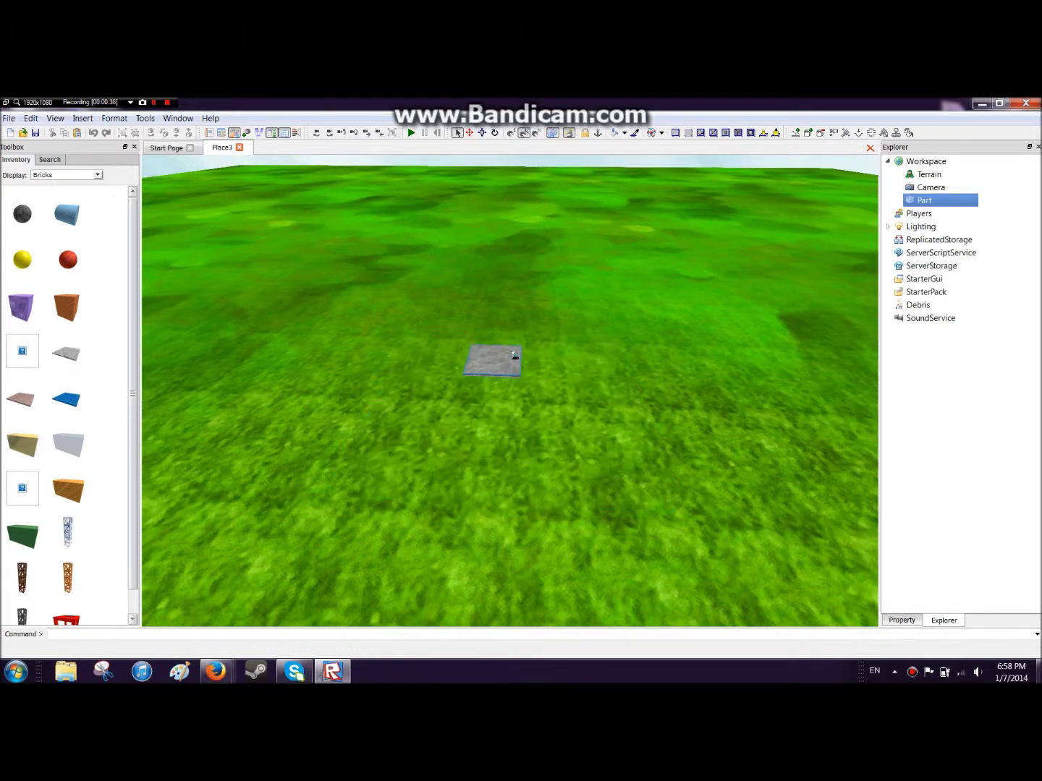
- Reposition the grey slab on the grass and anchor it in place
drag(513, 355, 511, 362)
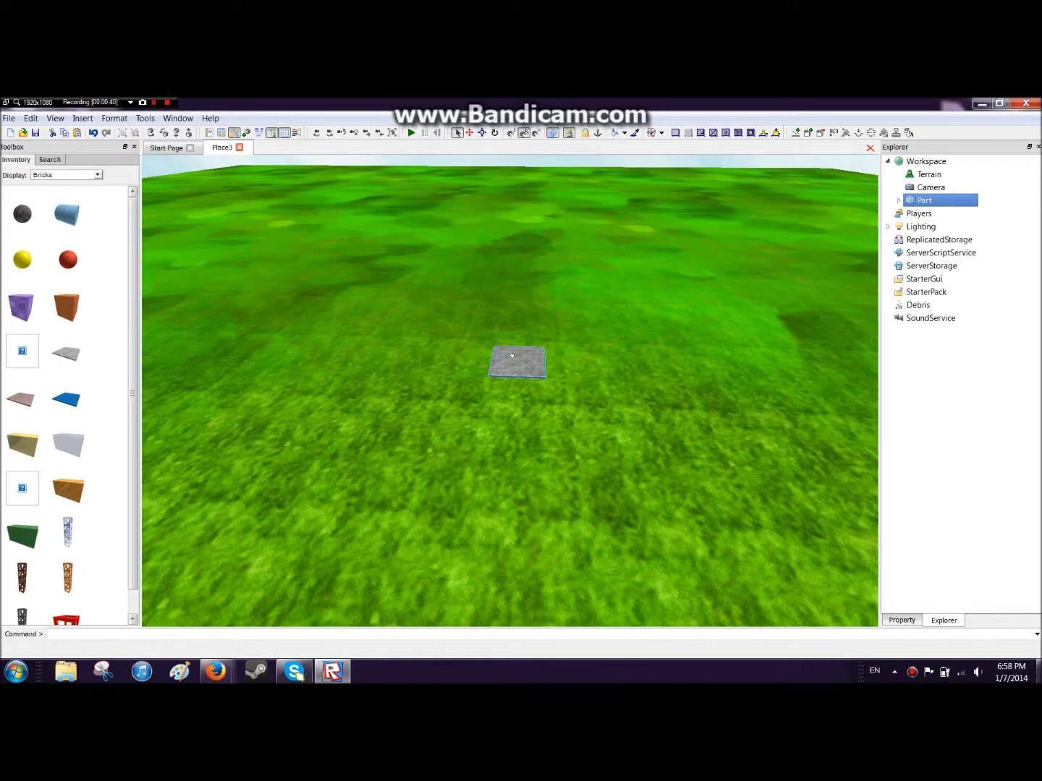
drag(511, 356, 517, 432)
right_drag(516, 431, 515, 434)
drag(515, 434, 544, 367)
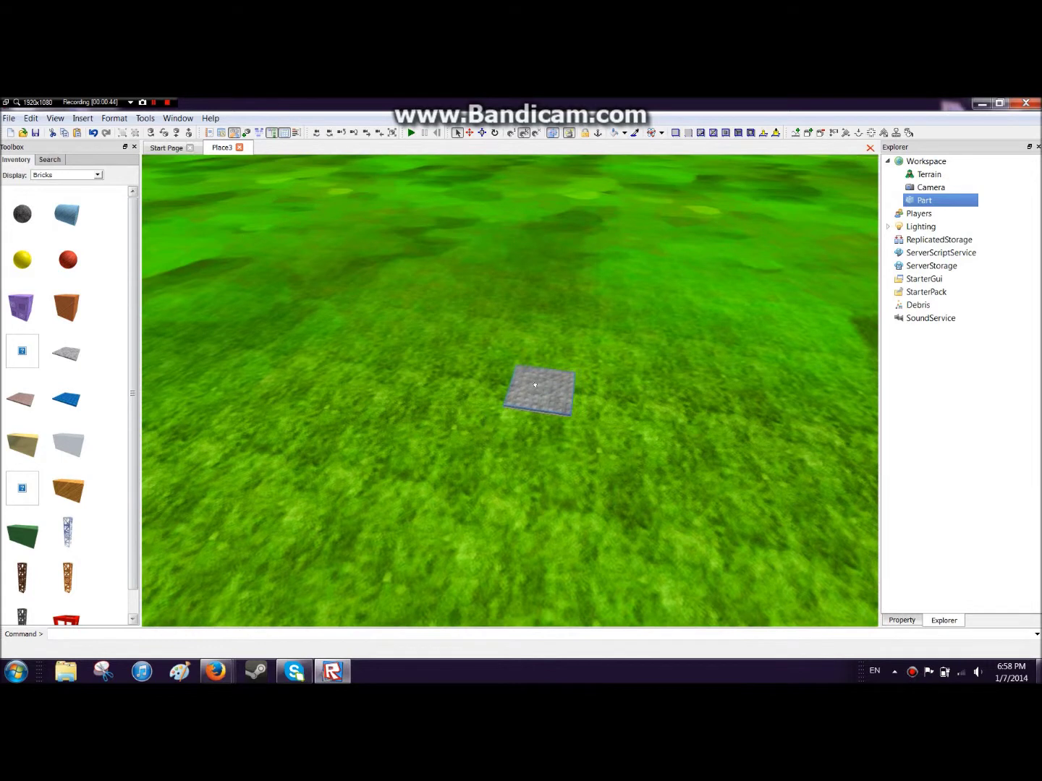
click(598, 133)
- Clear the whole grass terrain with the Terrain Generator, leaving only the slab
click(795, 134)
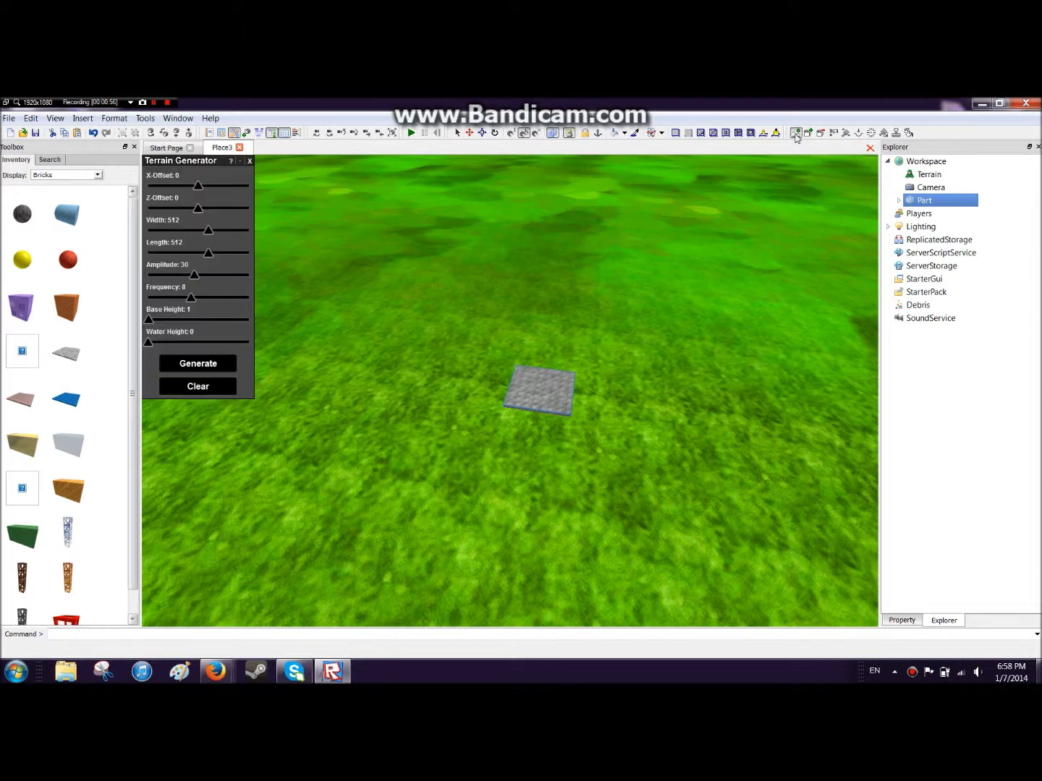
click(191, 388)
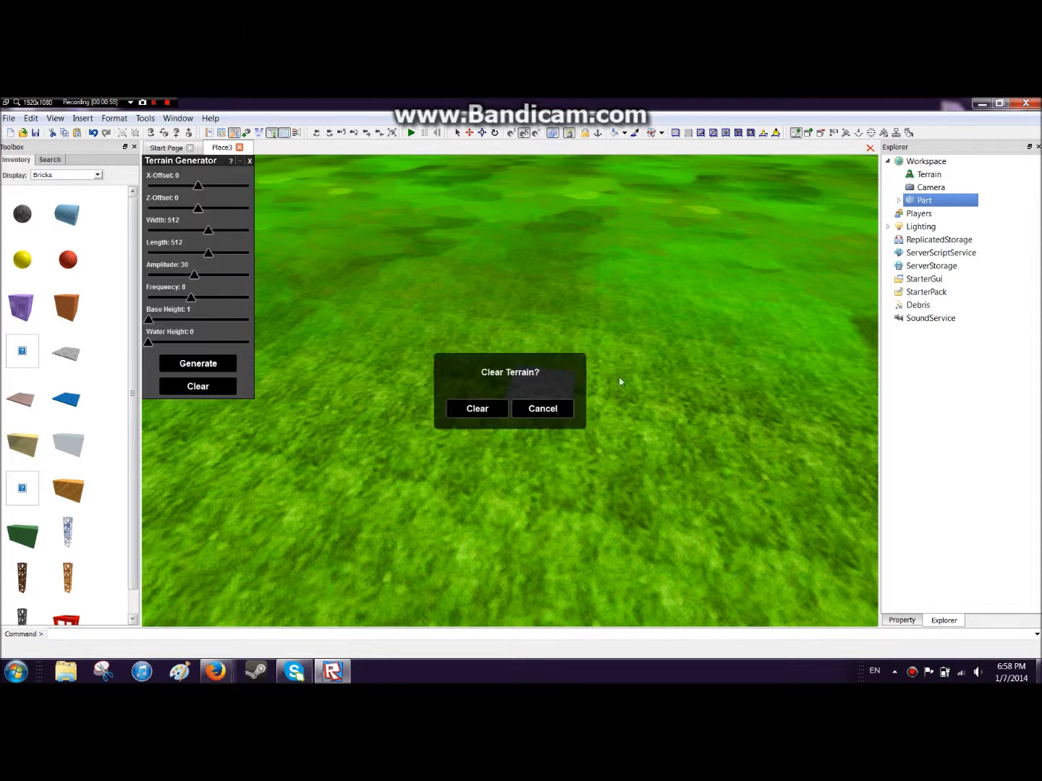
click(476, 406)
right_drag(466, 380, 484, 367)
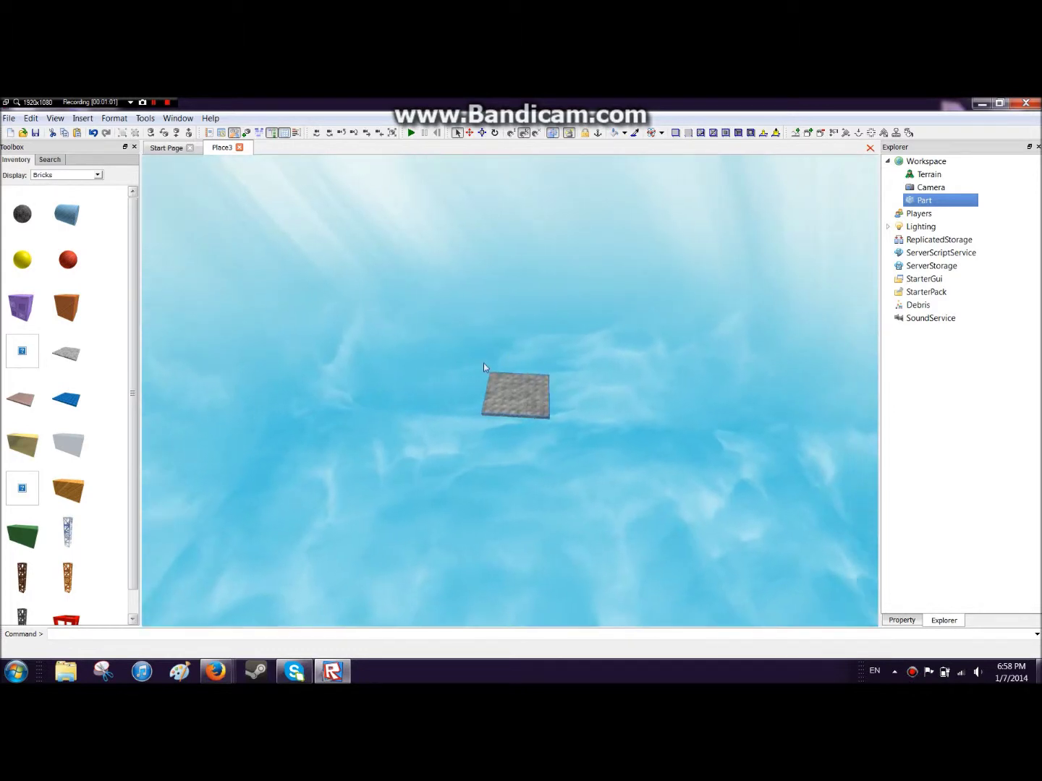
- Resize the slab lengthwise and sideways into a large flat rectangular platform
click(482, 133)
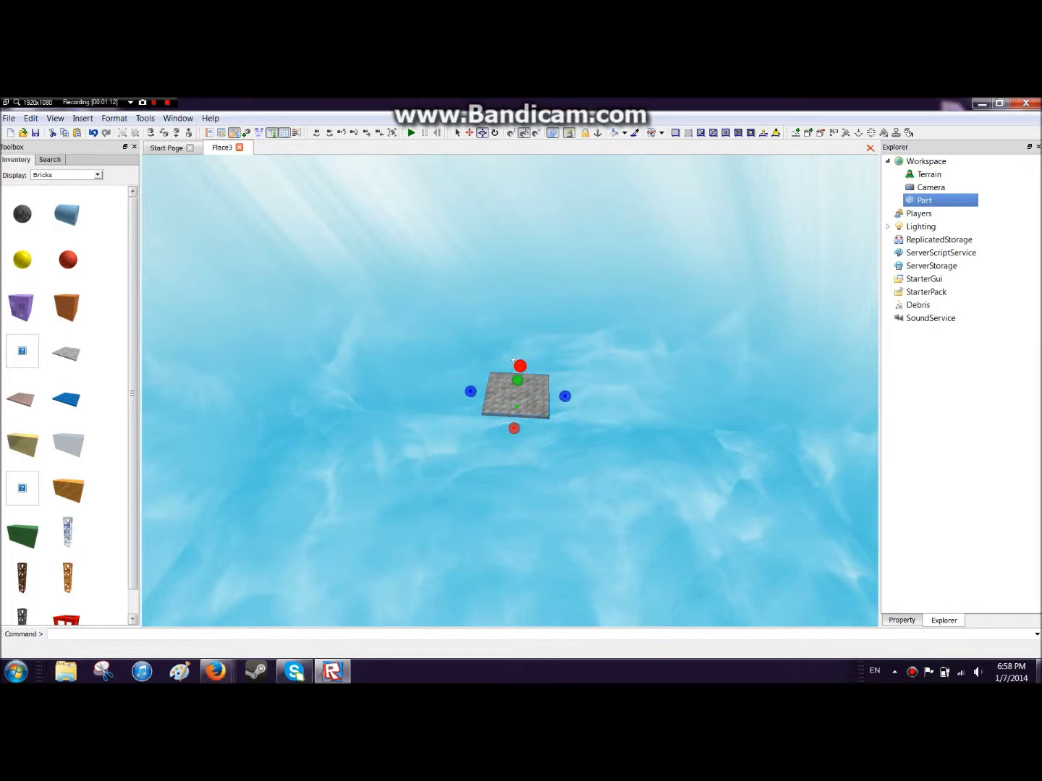
drag(512, 359, 518, 188)
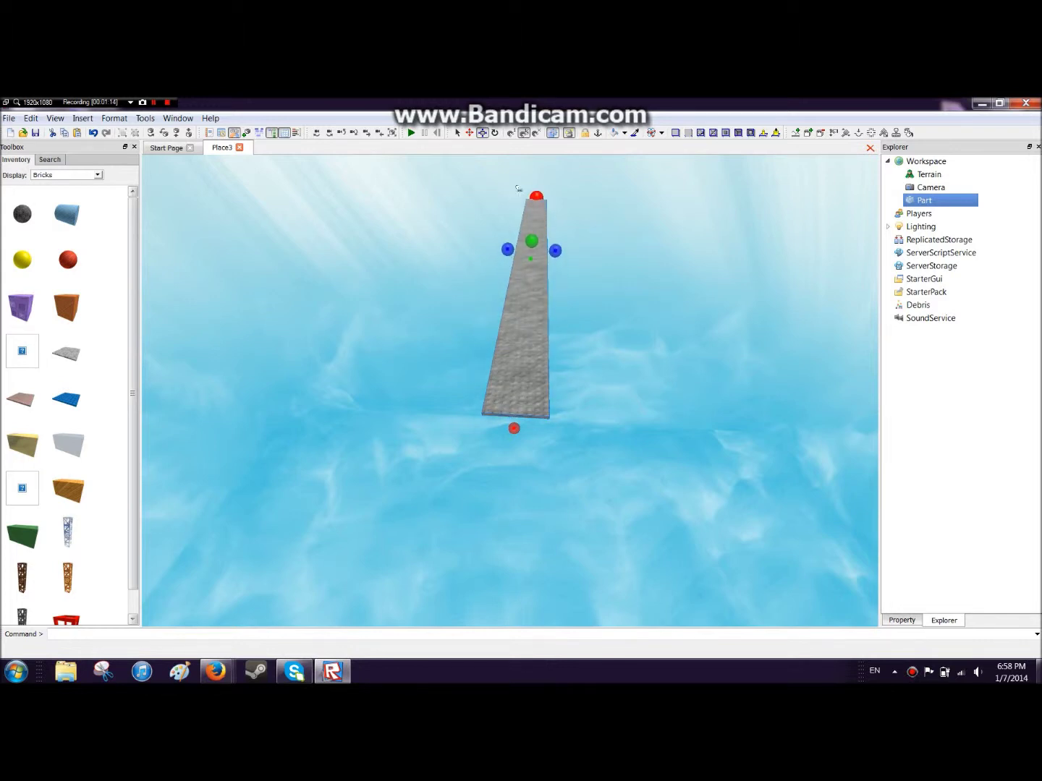
right_drag(526, 199, 558, 200)
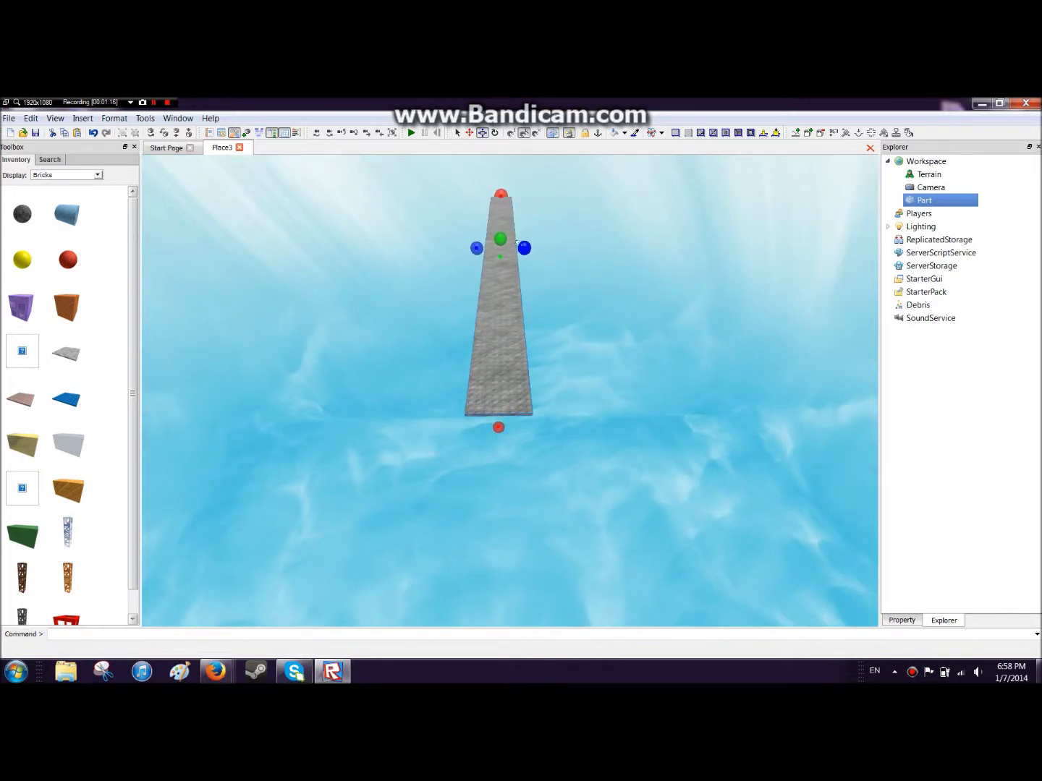
drag(516, 242, 577, 296)
right_drag(608, 301, 576, 297)
drag(577, 297, 759, 195)
drag(657, 262, 230, 427)
right_drag(637, 212, 635, 280)
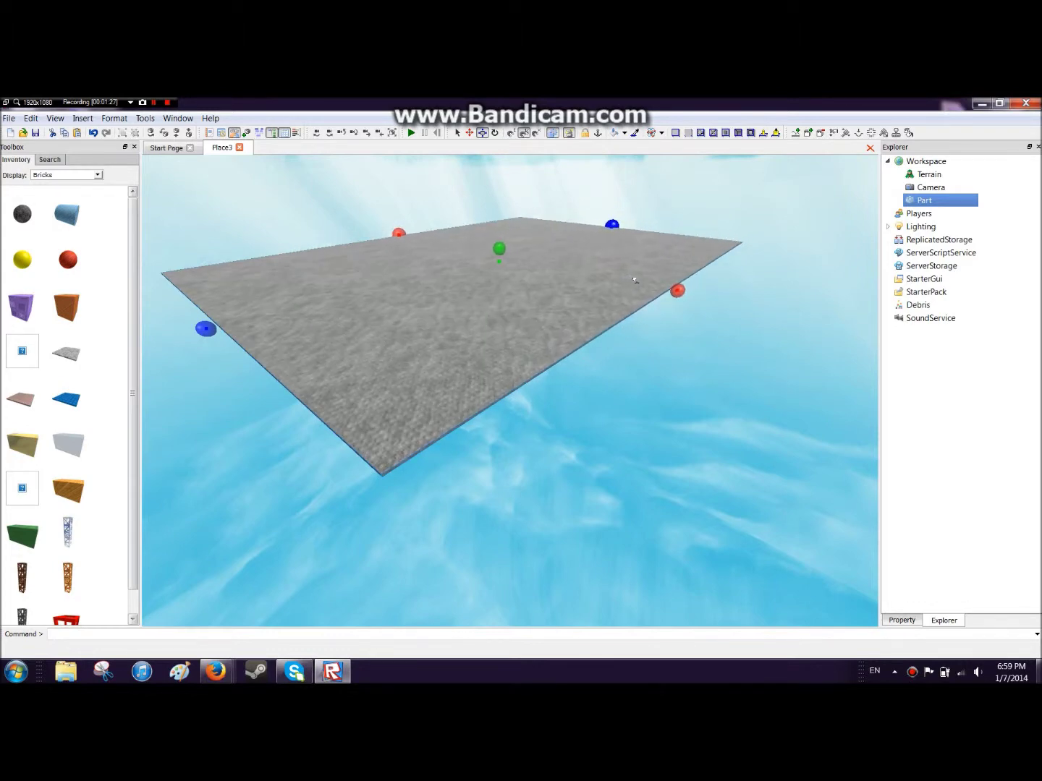
- Enlarge the platform further in both horizontal directions so it forms a wide ground base
drag(682, 295, 831, 369)
right_drag(527, 239, 449, 431)
scroll(448, 431, down, 3)
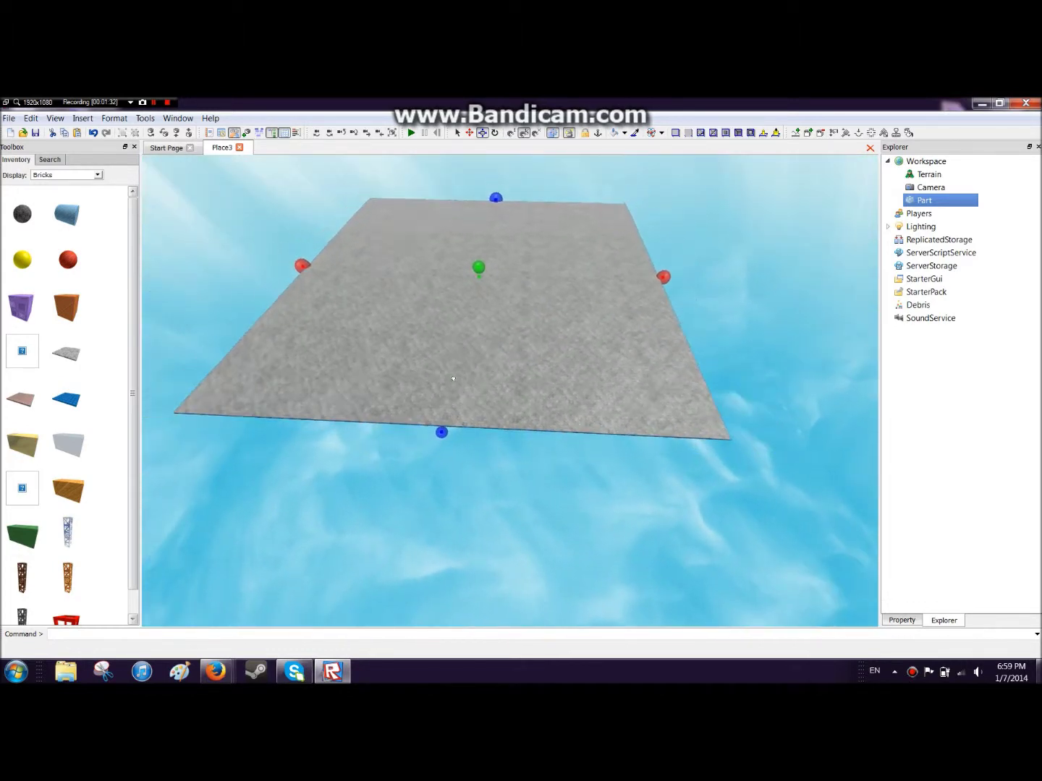
drag(450, 432, 437, 510)
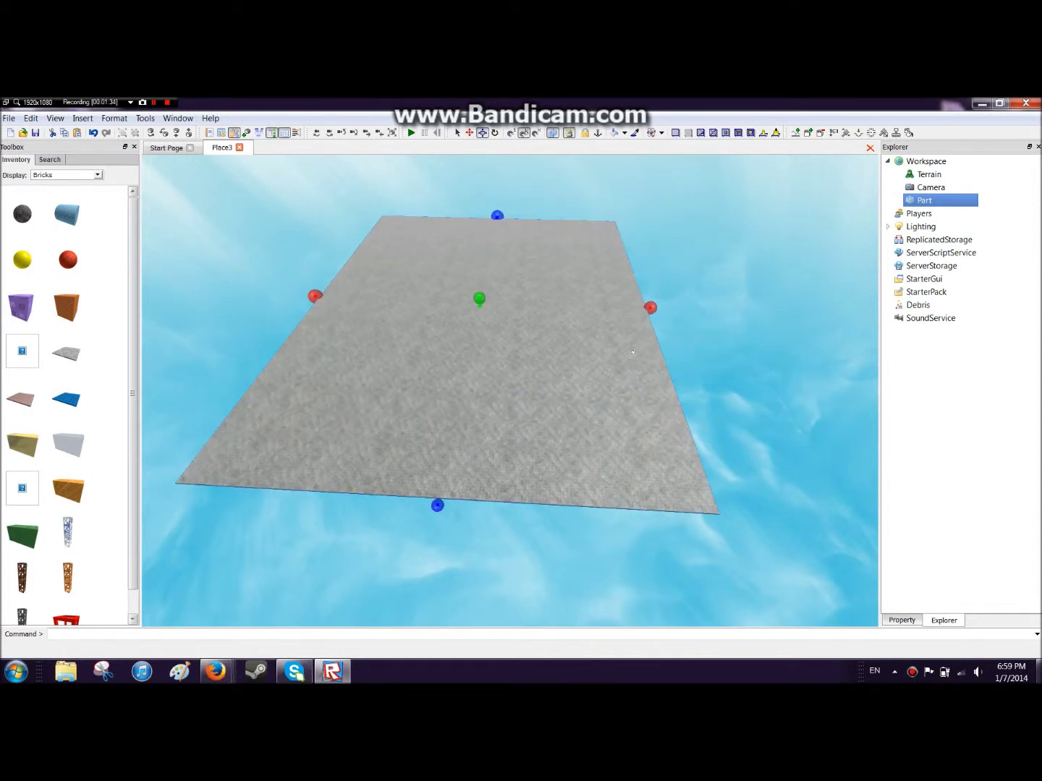
drag(657, 309, 817, 312)
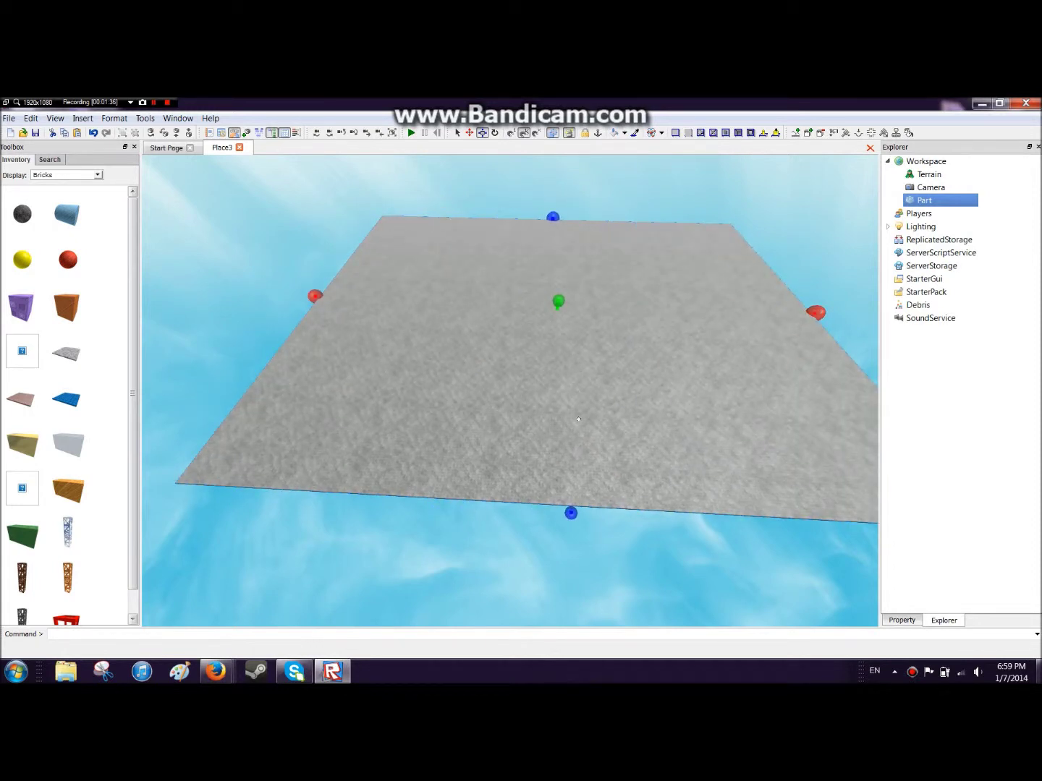
drag(572, 522, 574, 570)
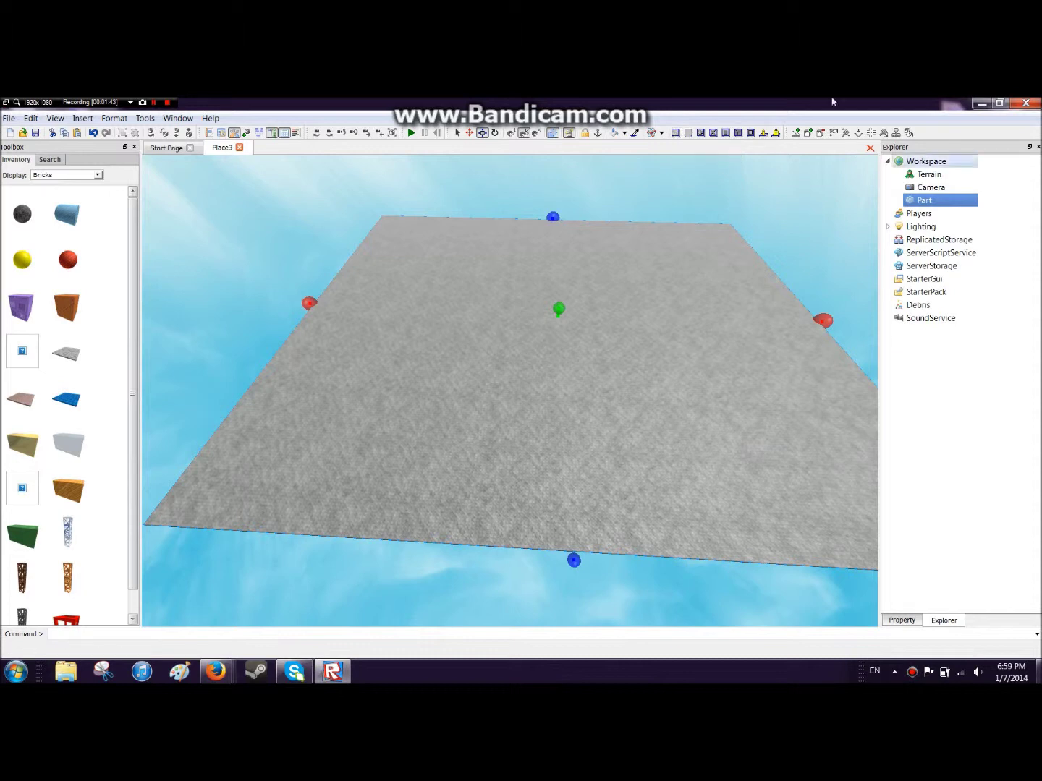
- Replace the studs on the platform's top face with a smooth surface
click(677, 135)
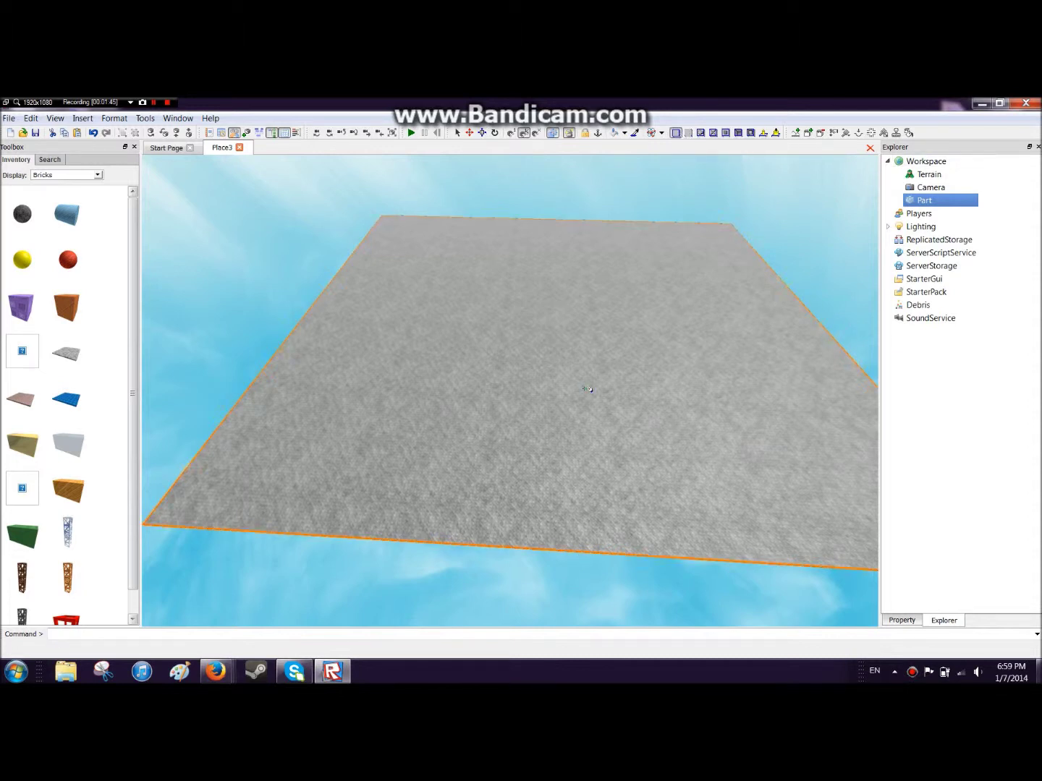
click(561, 390)
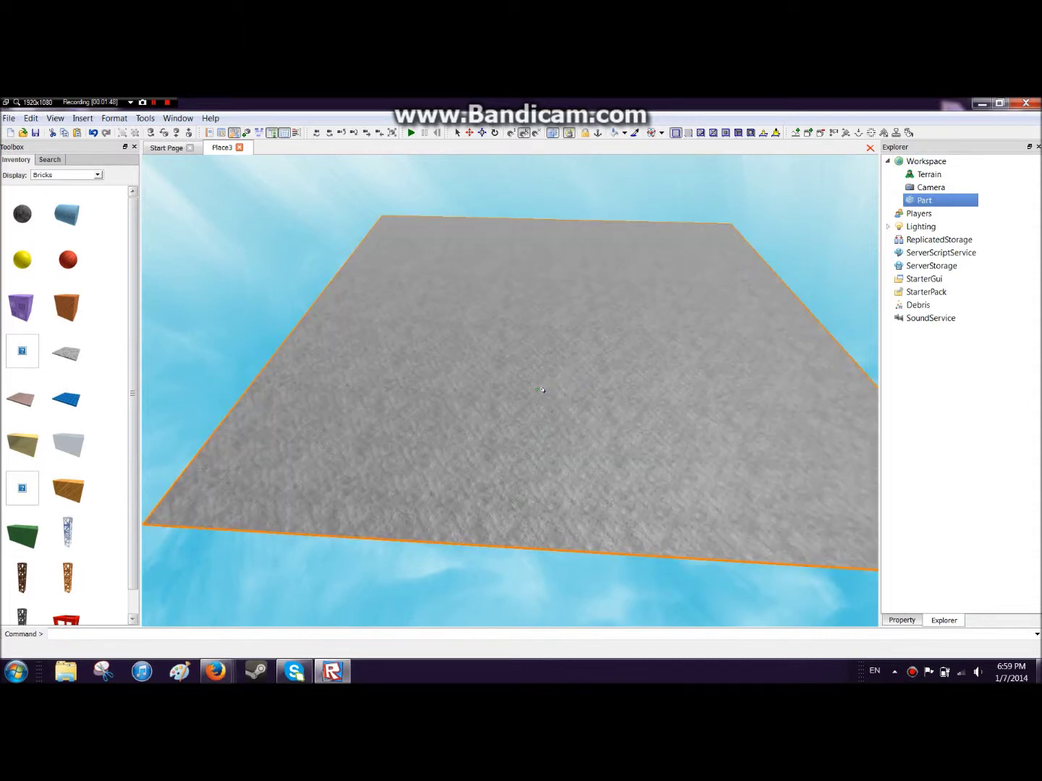
scroll(541, 390, up, 8)
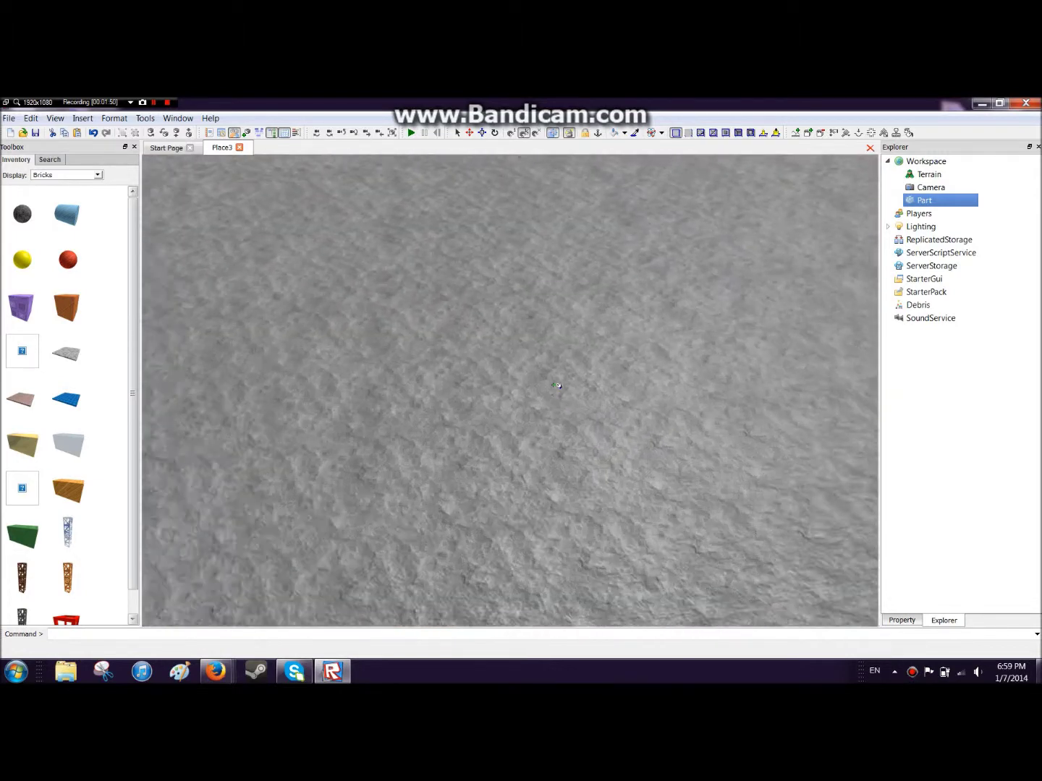
scroll(557, 385, down, 8)
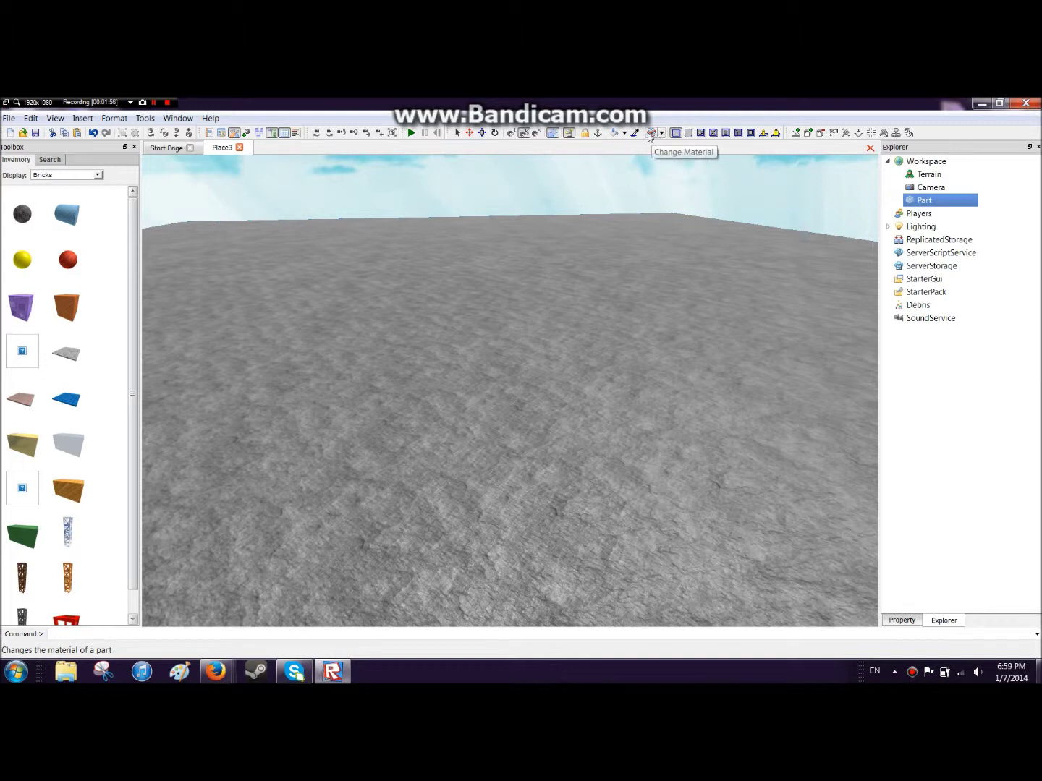
- Try the white marble and fabric materials on the platform
click(662, 133)
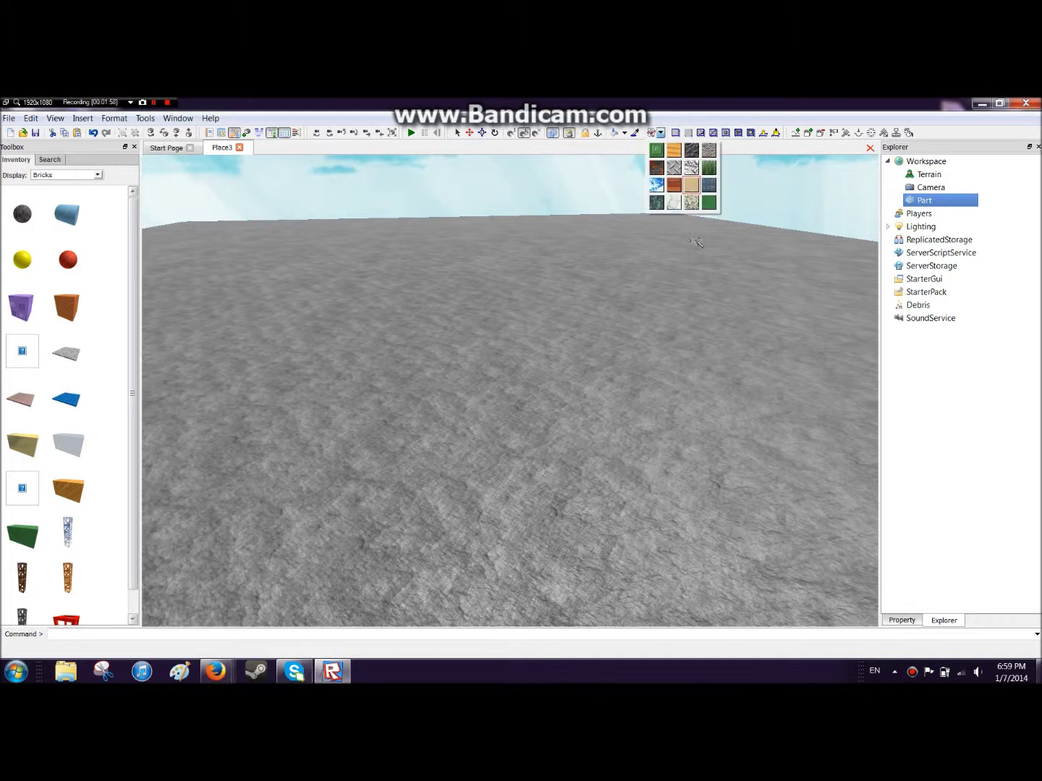
click(674, 203)
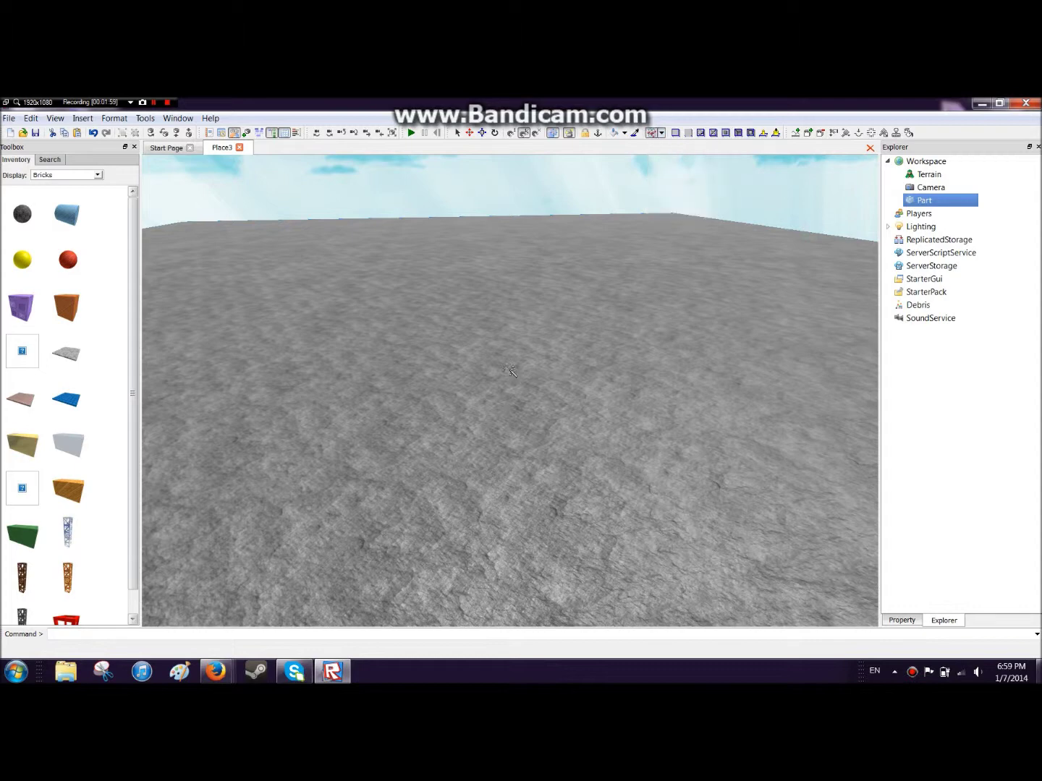
scroll(499, 381, up, 2)
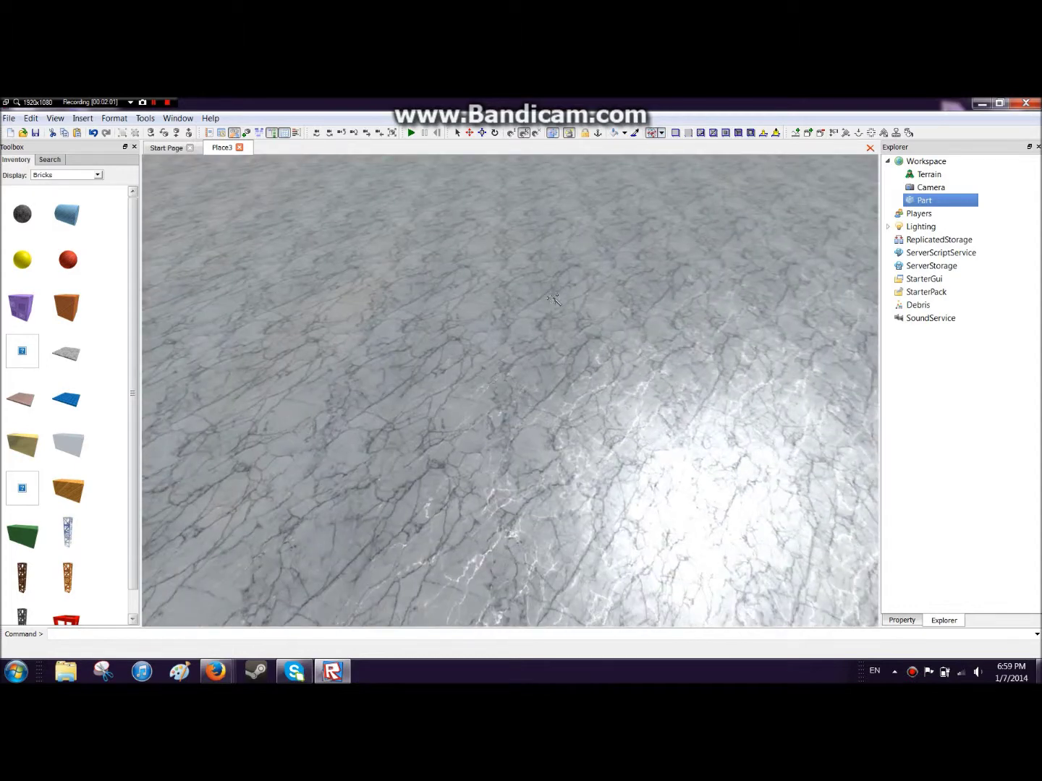
click(660, 133)
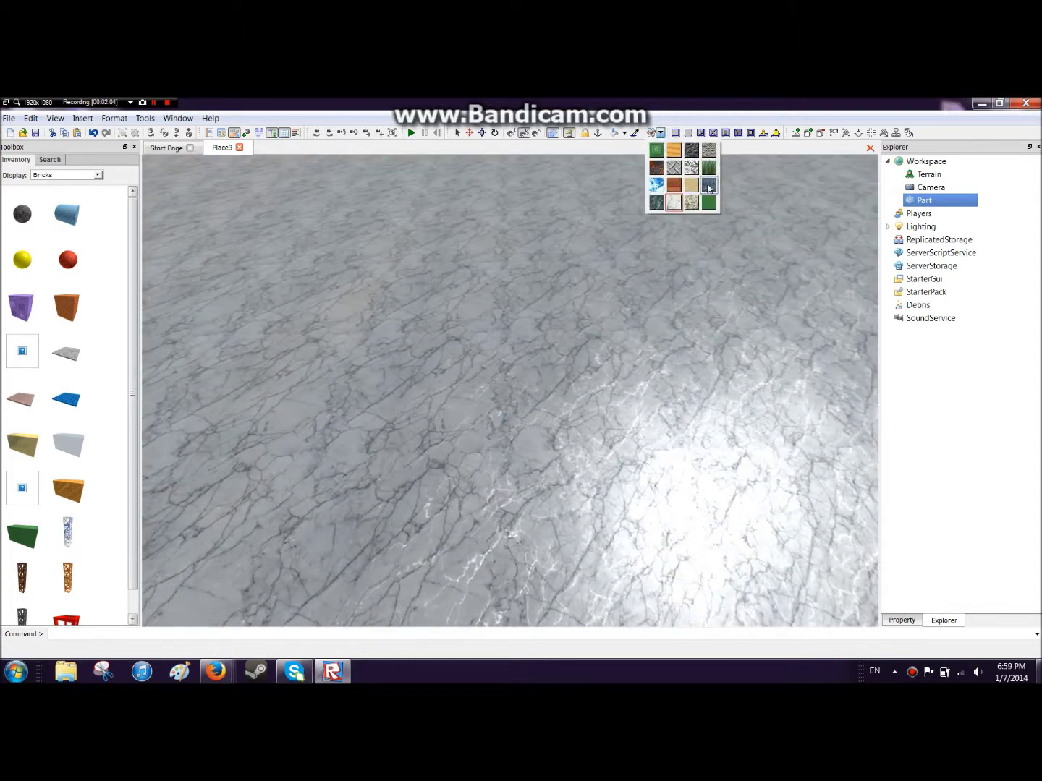
click(697, 177)
click(502, 353)
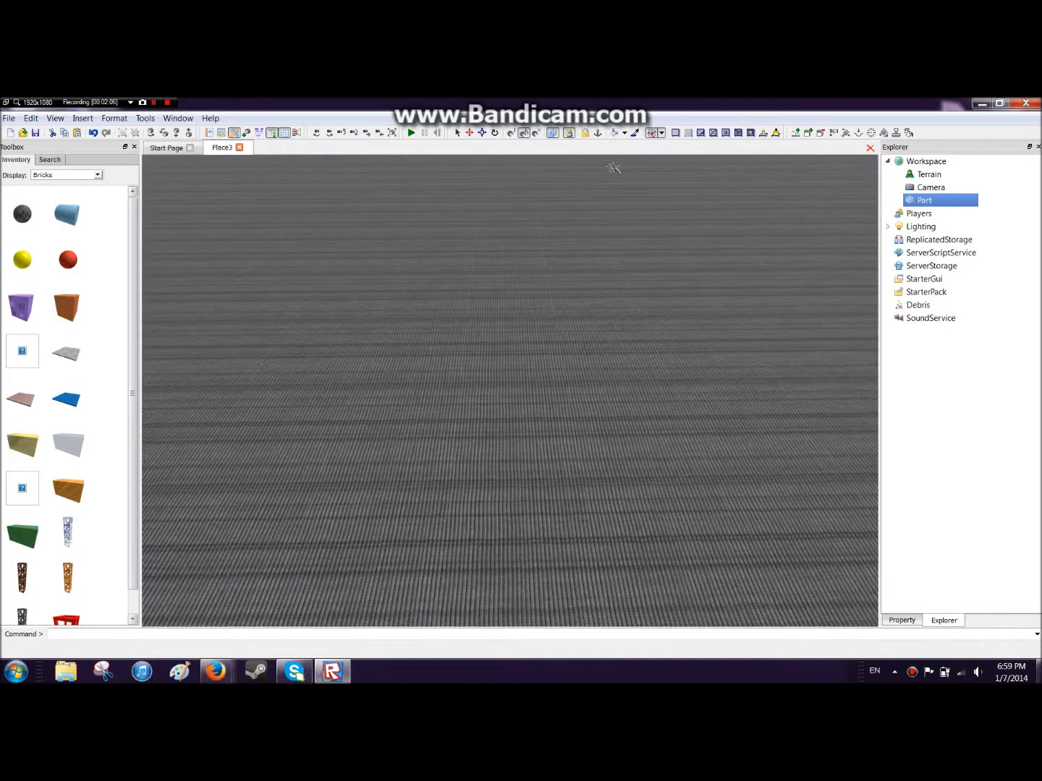
- Try the grass and dark granite materials on the platform
click(661, 134)
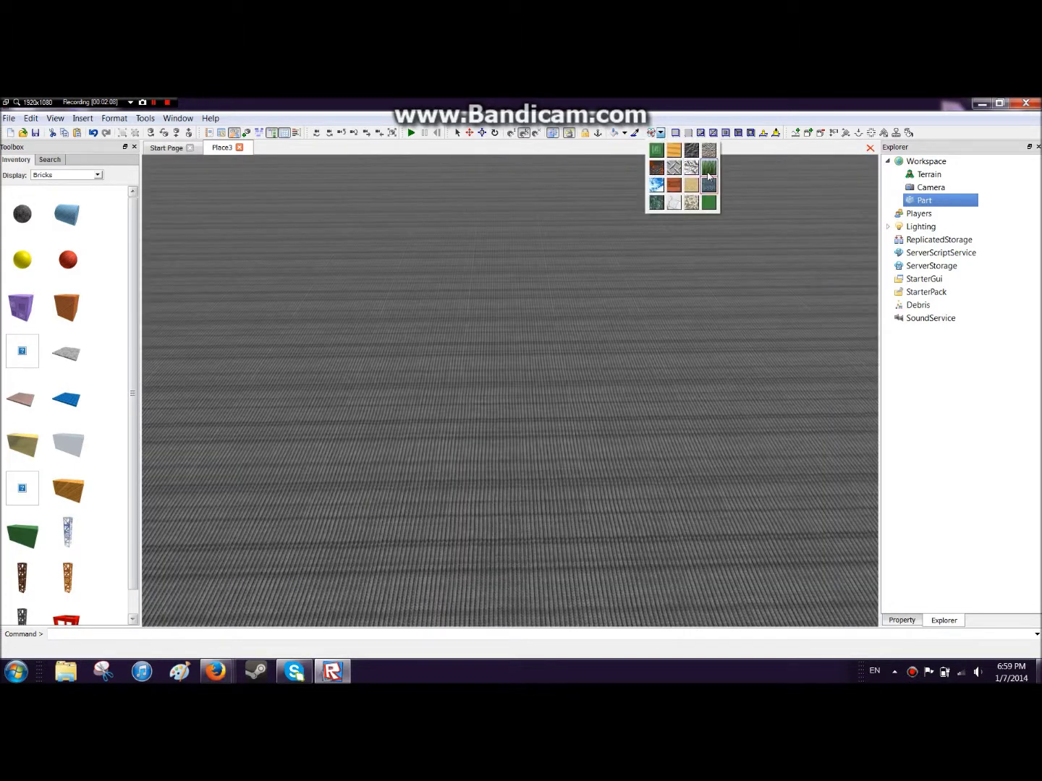
click(707, 173)
click(571, 296)
click(660, 133)
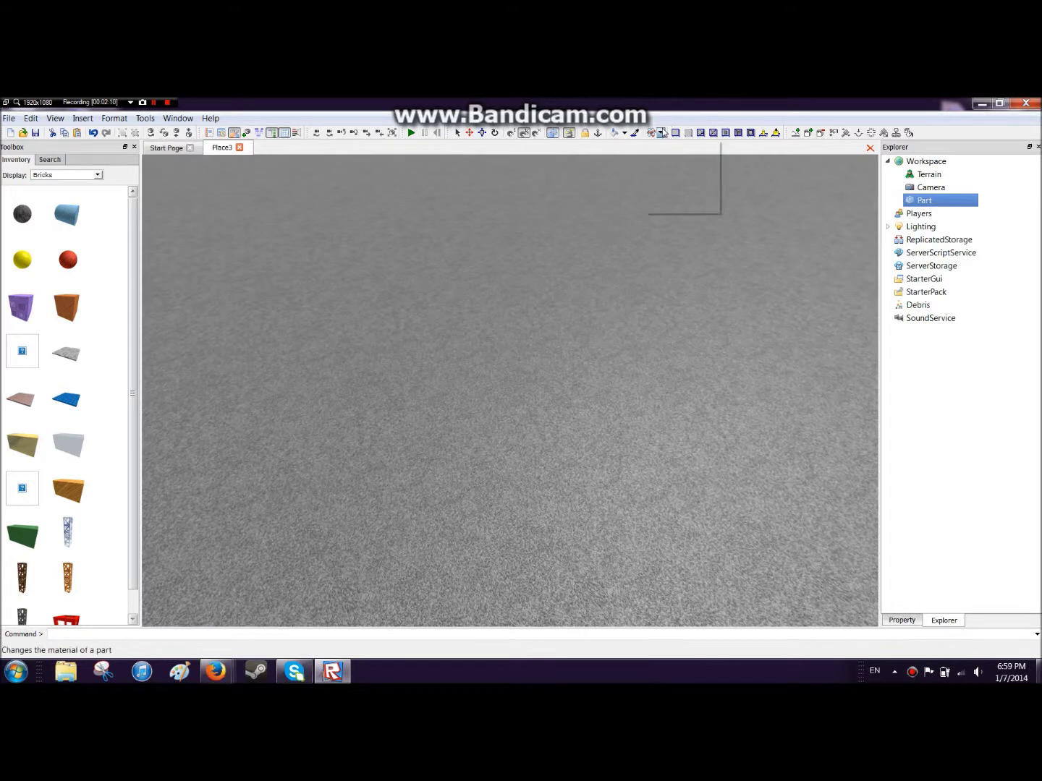
click(648, 198)
click(564, 293)
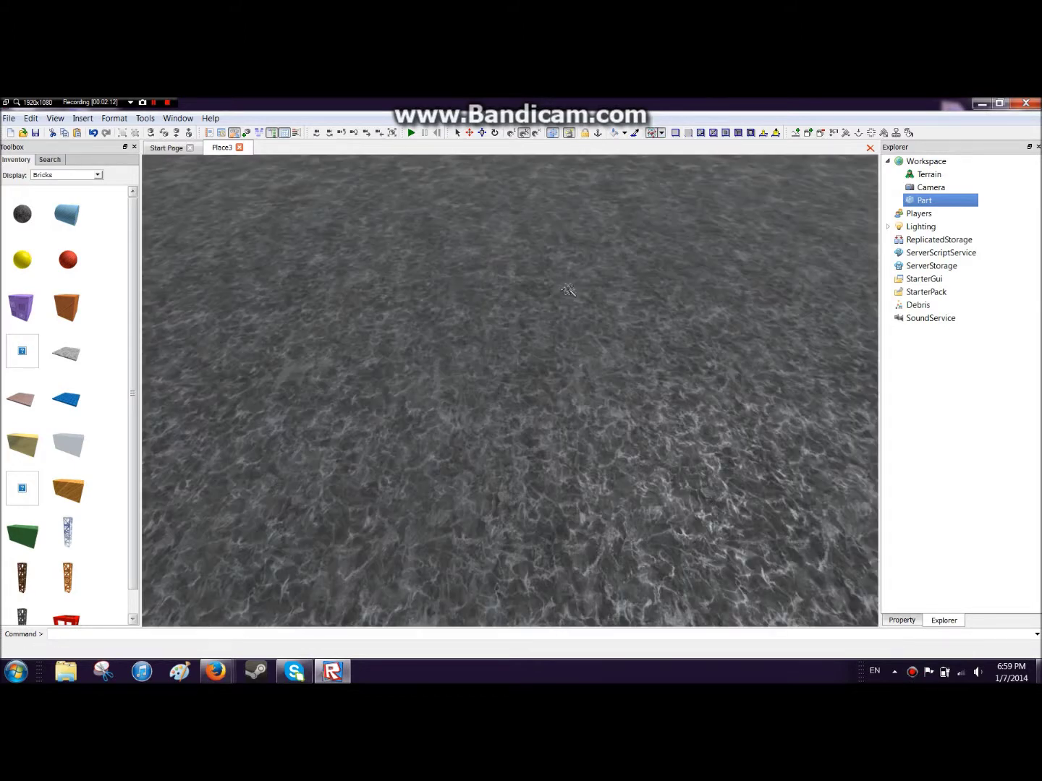
- Apply the pebble material to the platform and inspect its texture up close and from farther away
click(661, 133)
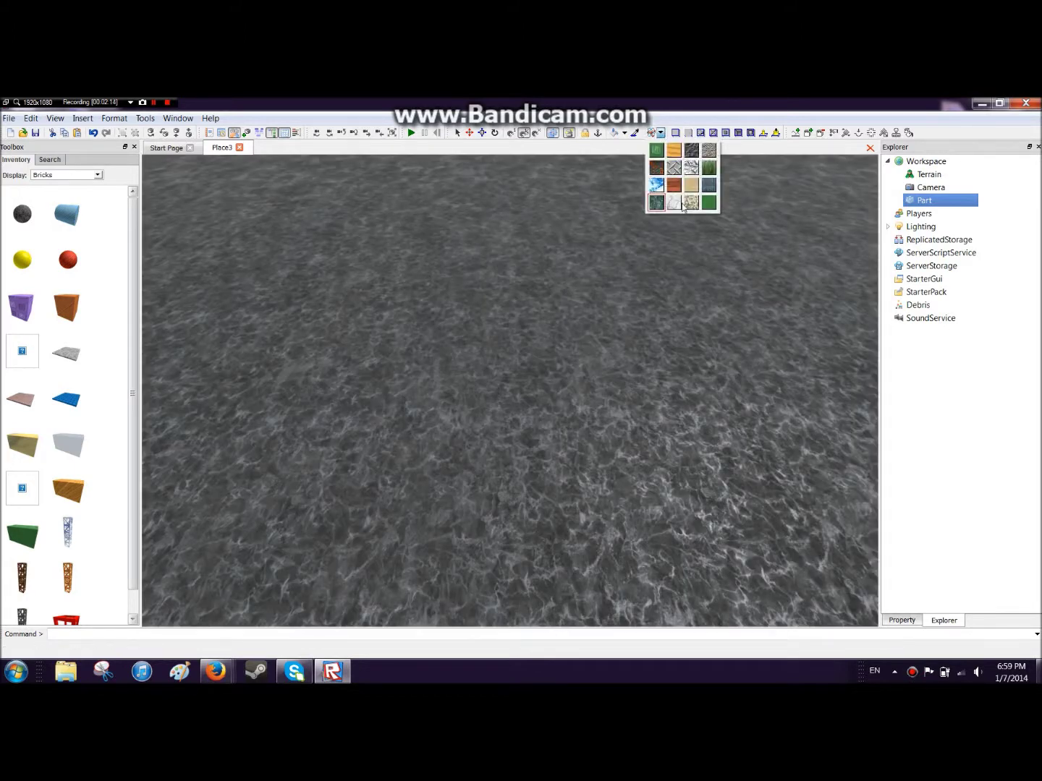
click(691, 204)
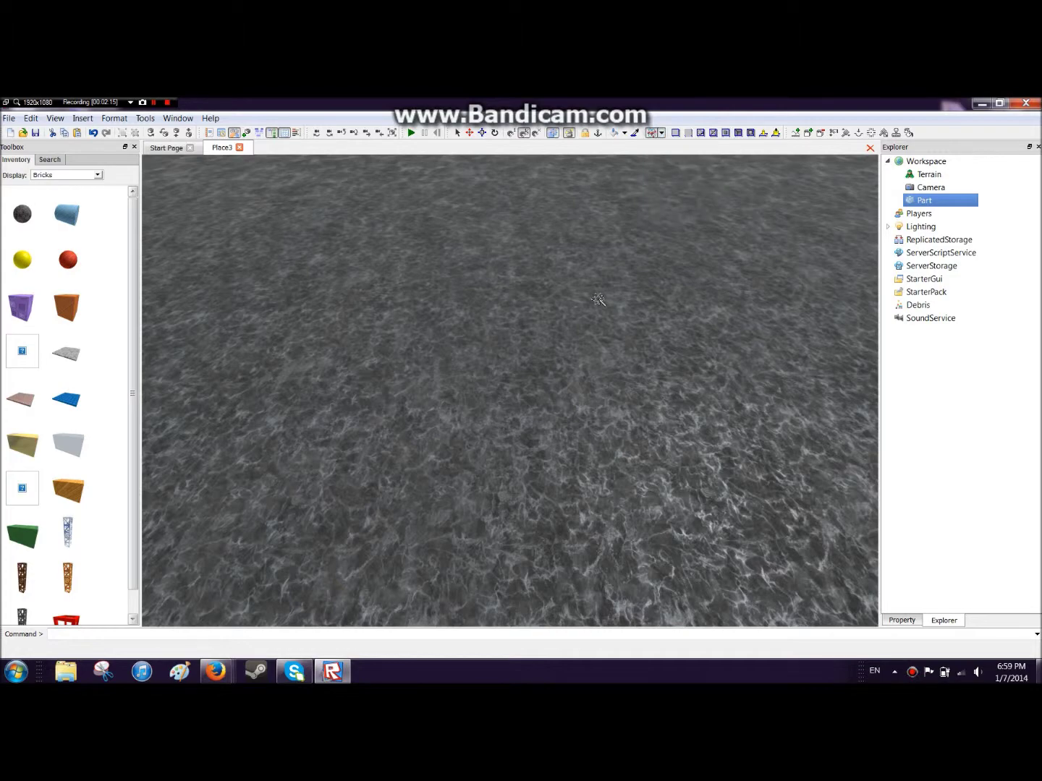
click(606, 300)
scroll(632, 284, up, 8)
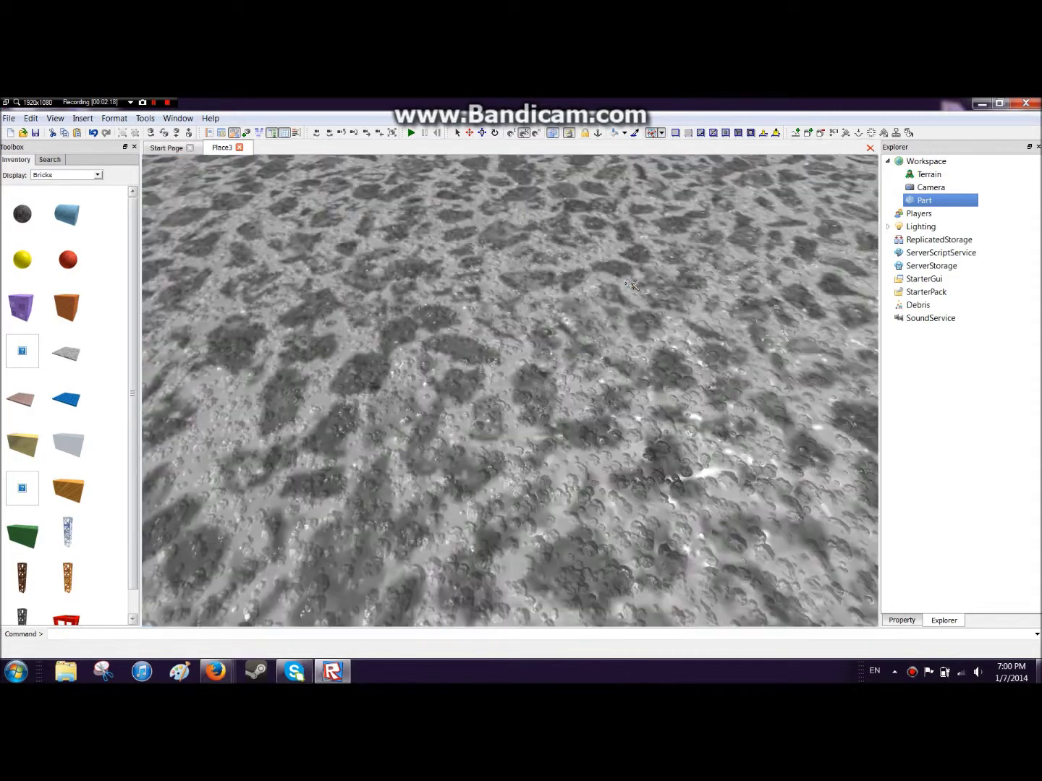
scroll(631, 282, down, 4)
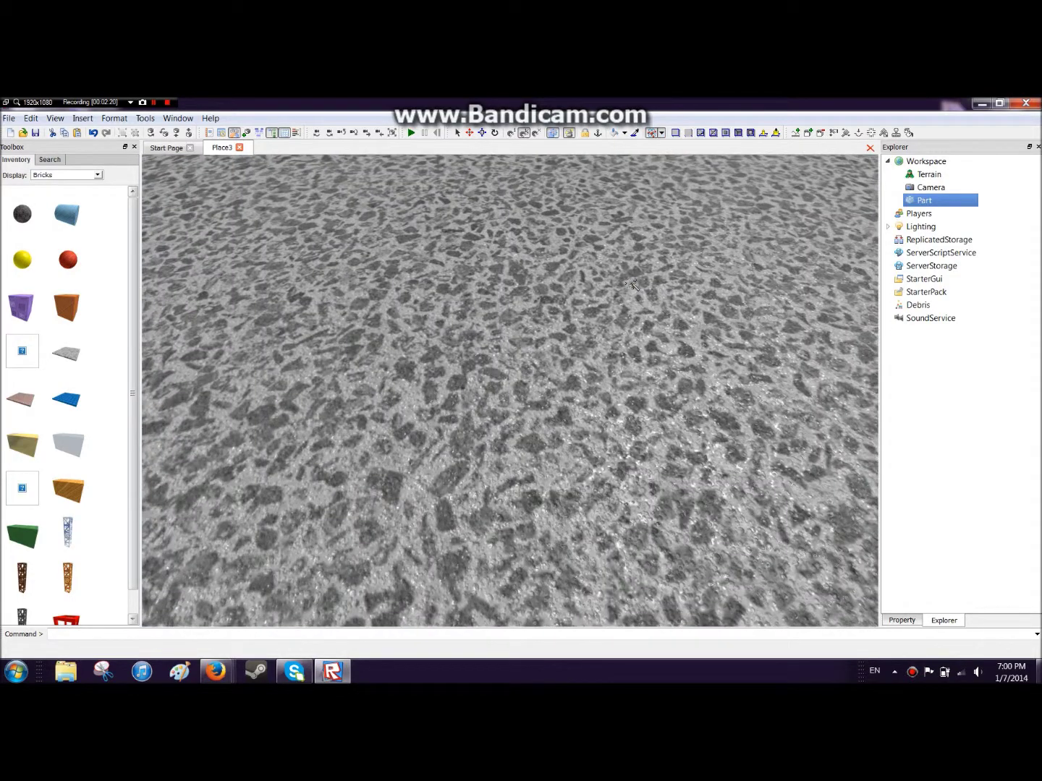
scroll(632, 283, down, 6)
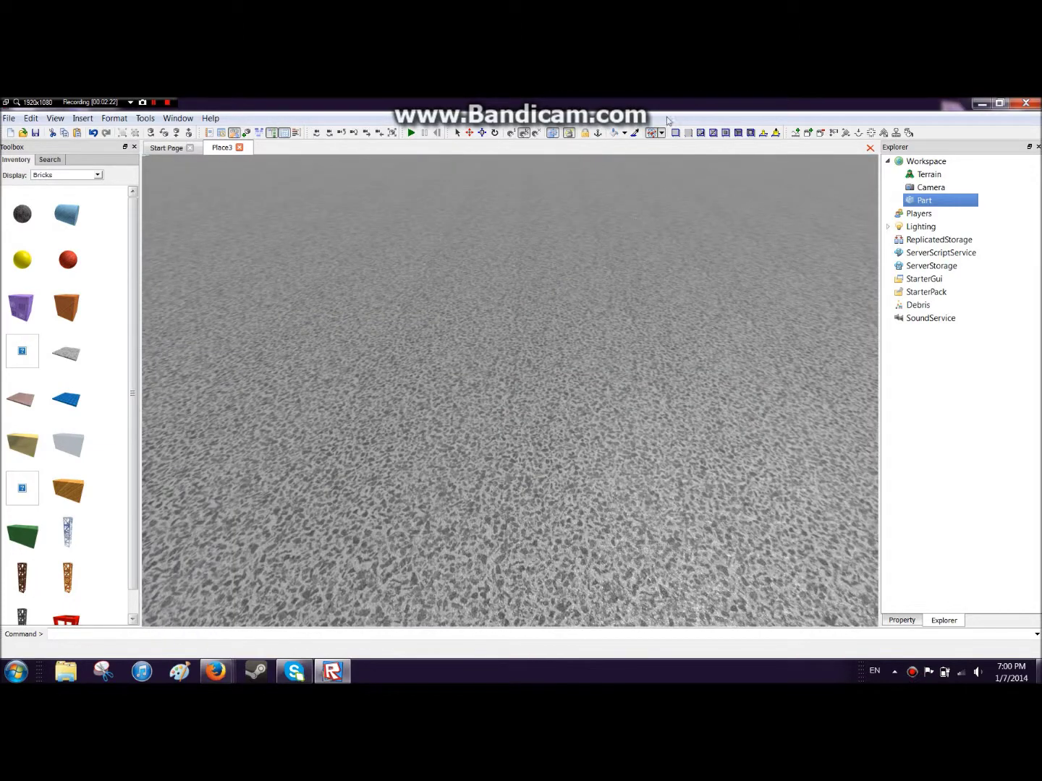
- Try the ice material on the platform and look at its reflective surface
click(661, 133)
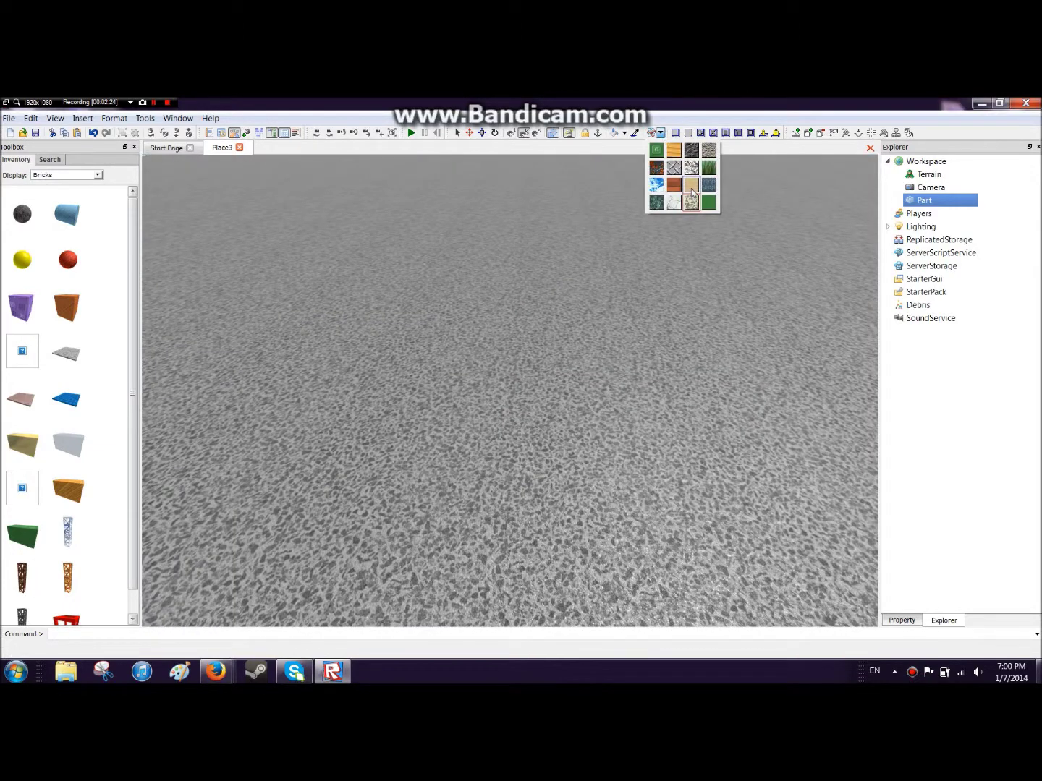
click(660, 186)
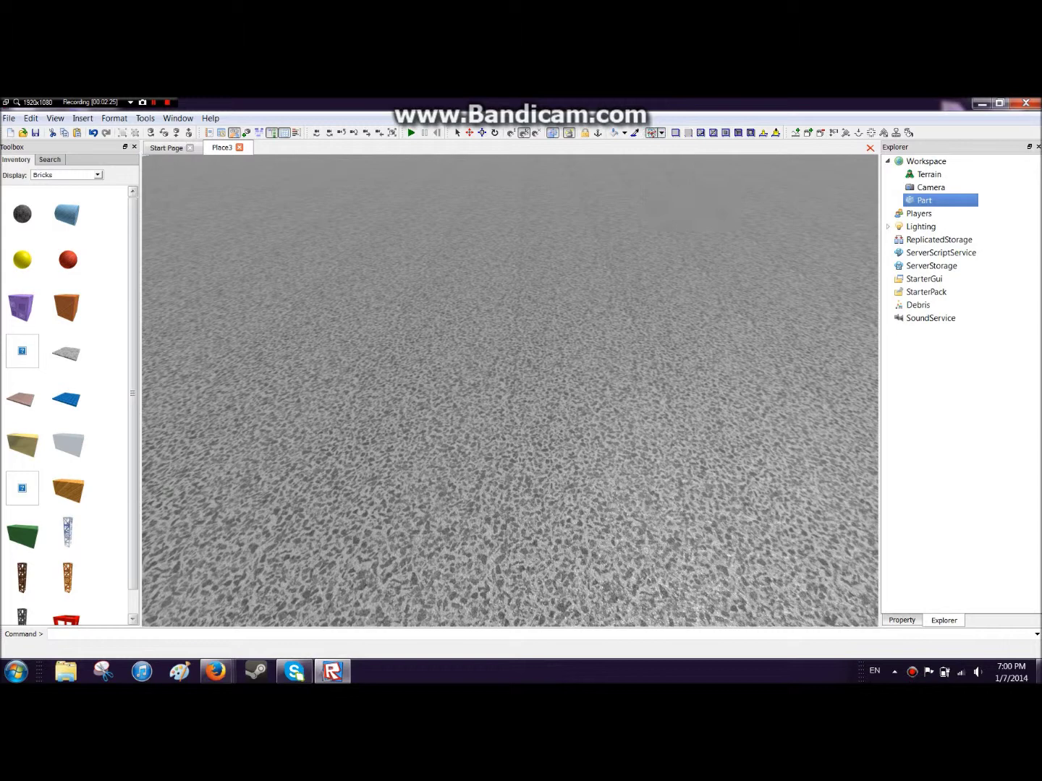
click(546, 341)
right_drag(585, 306, 582, 306)
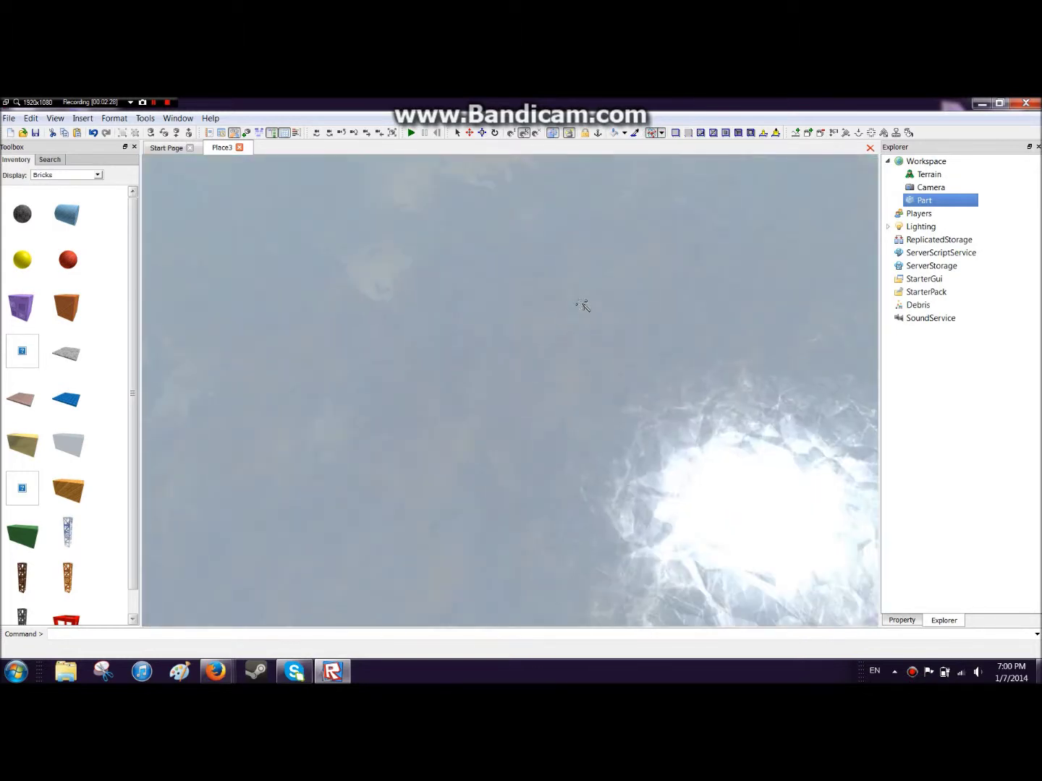
scroll(583, 305, down, 2)
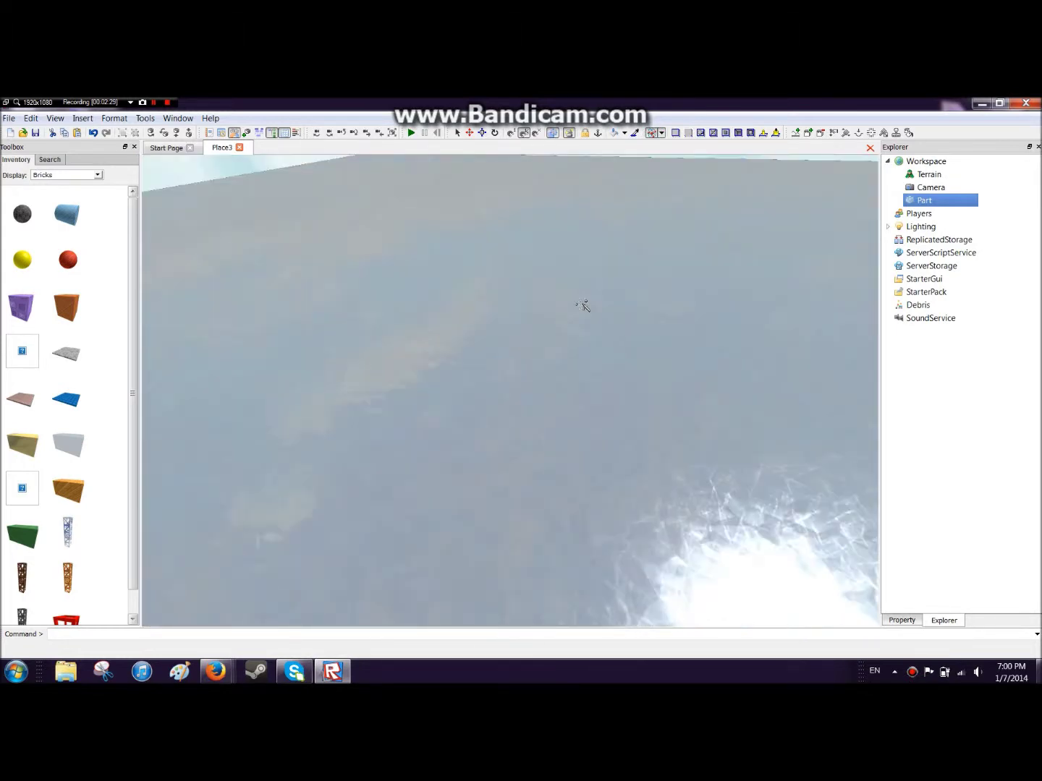
- Apply the sand material to the platform
click(661, 133)
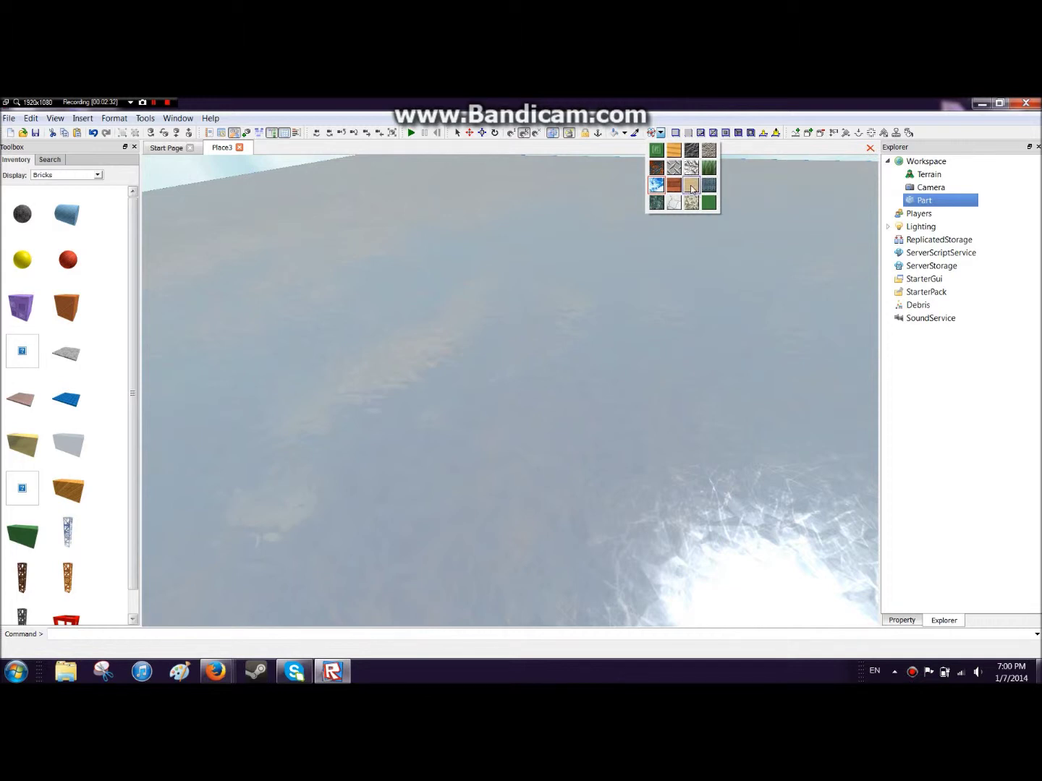
click(690, 189)
scroll(463, 296, down, 2)
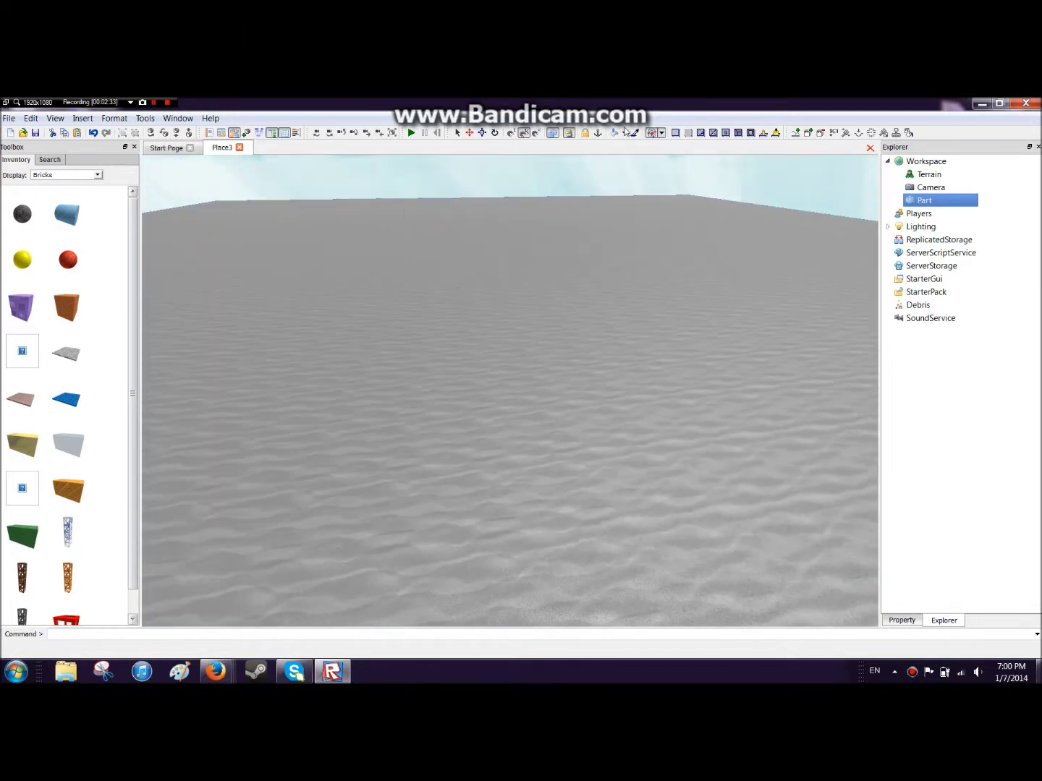
- Recolor the sand platform a light orange tan
click(613, 133)
click(492, 442)
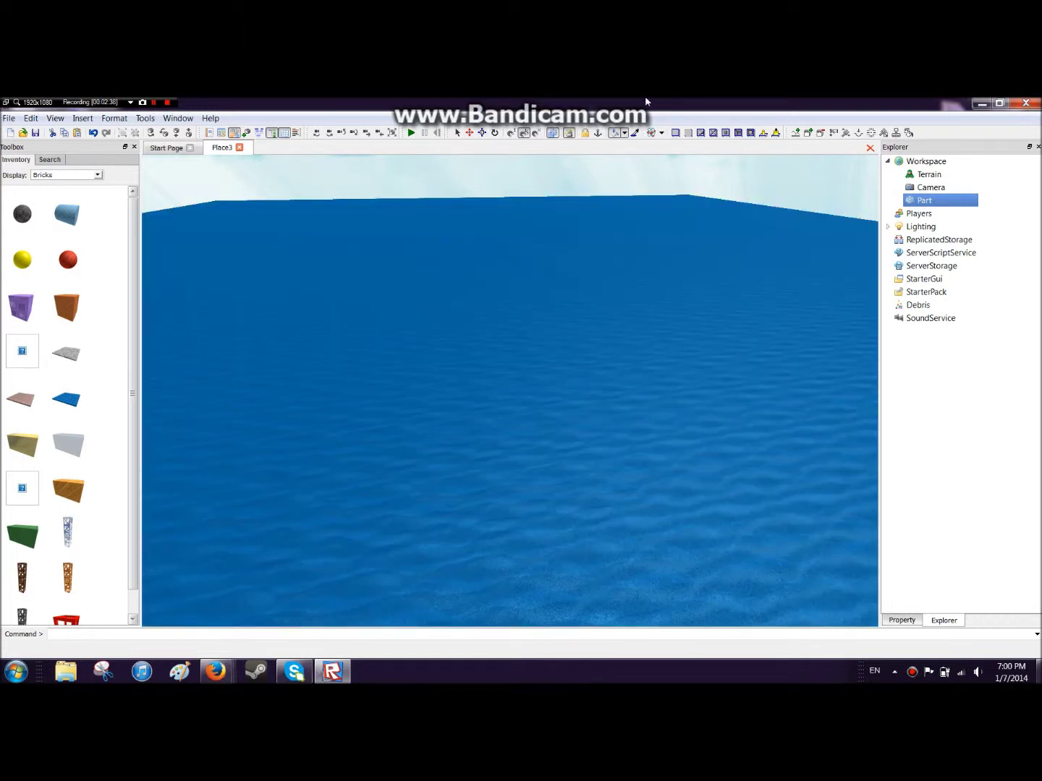
click(624, 134)
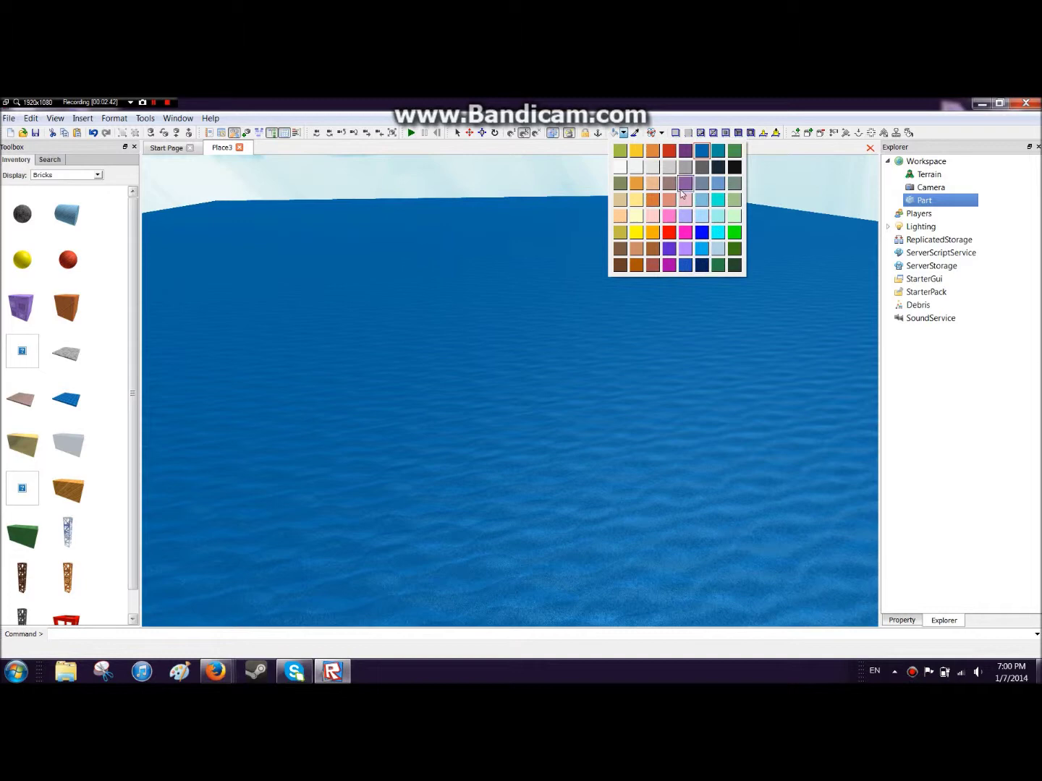
click(652, 183)
click(533, 323)
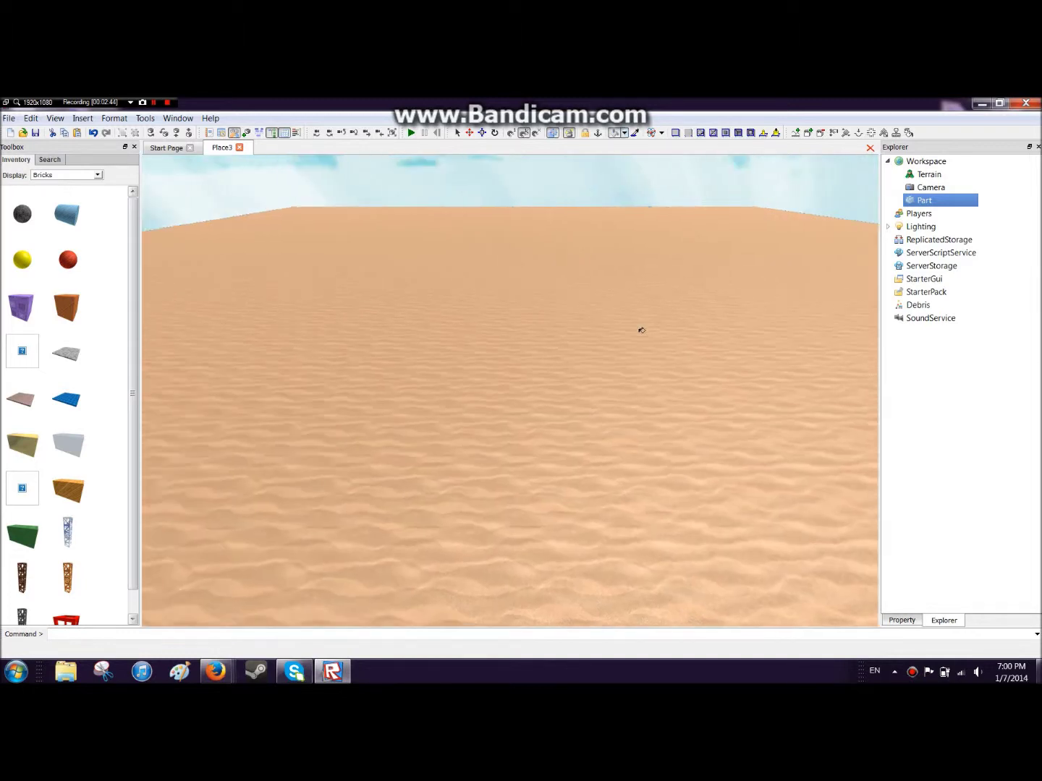
right_drag(642, 329, 634, 327)
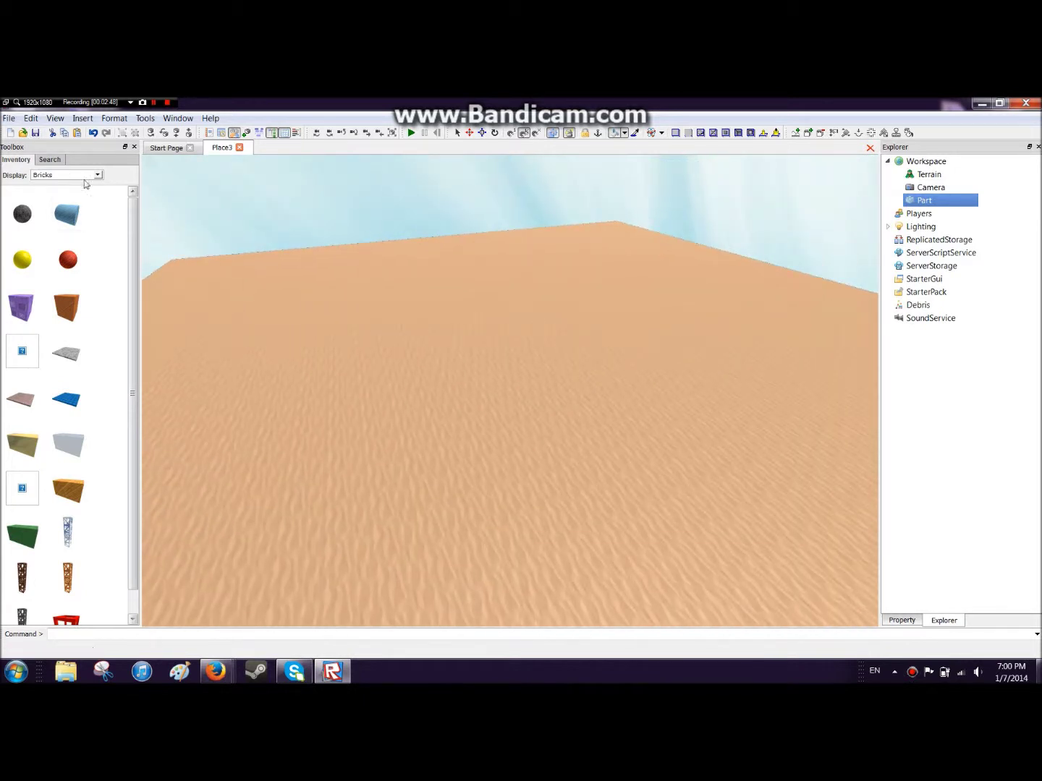
- Search the toolbox models for "Desert fort"
click(54, 163)
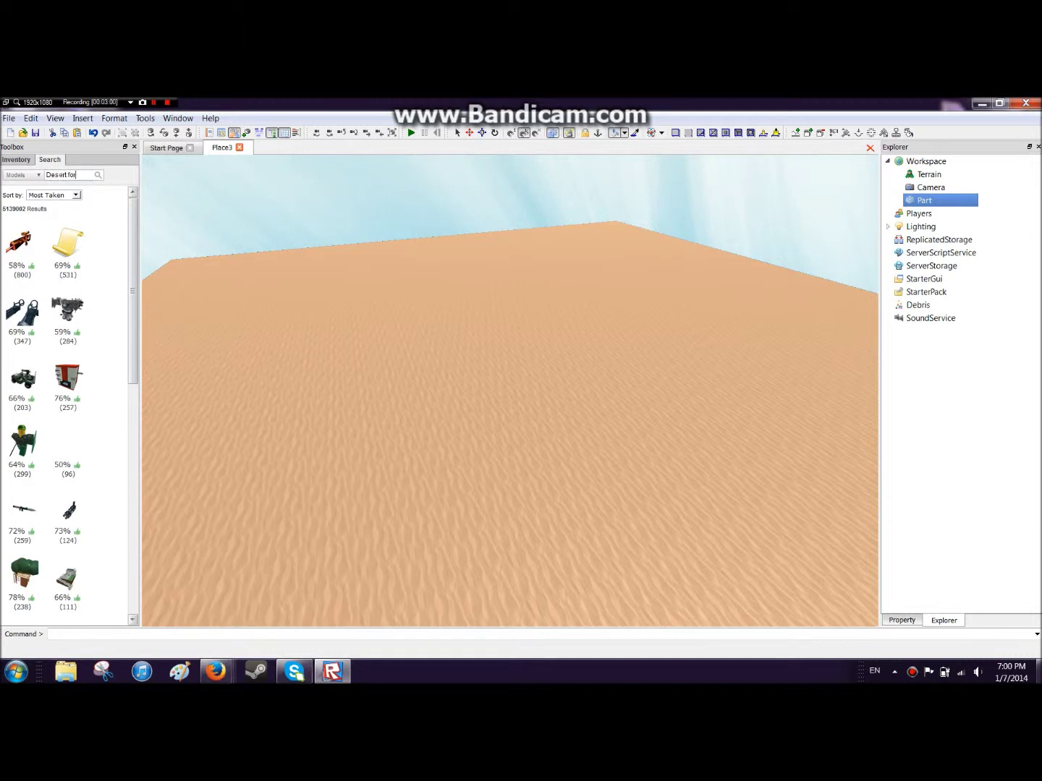
text(t)
key(Return)
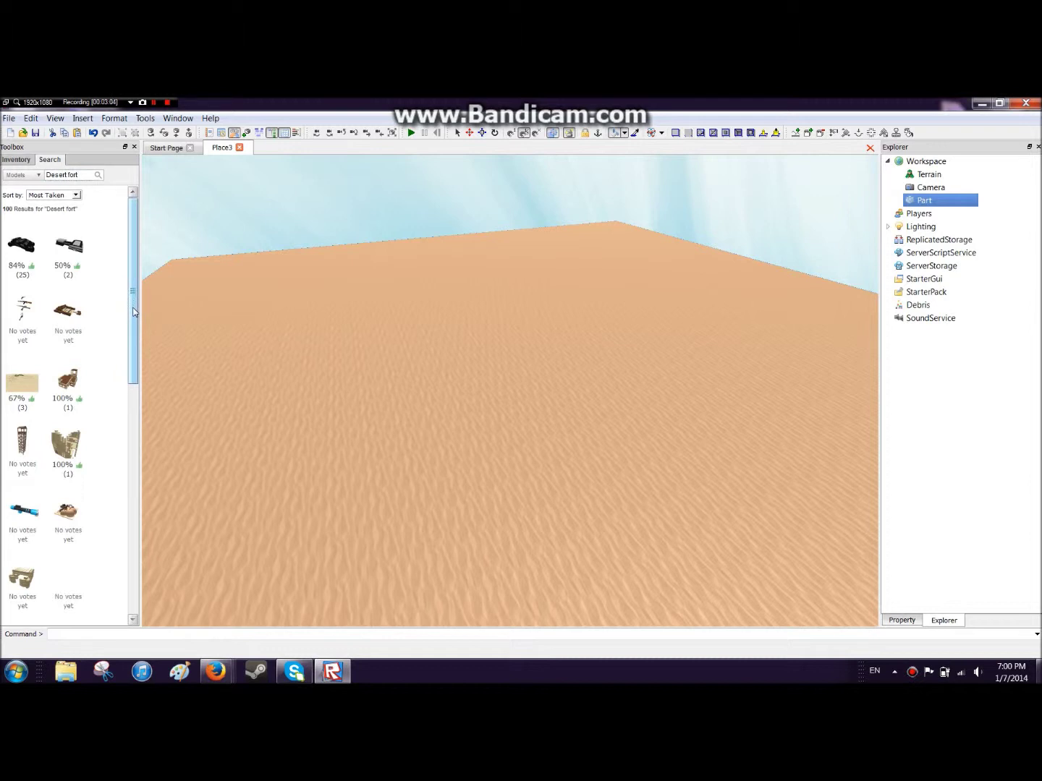
- Try the small roofed sandbag fort from the search results on the platform, and delete it
drag(133, 313, 136, 507)
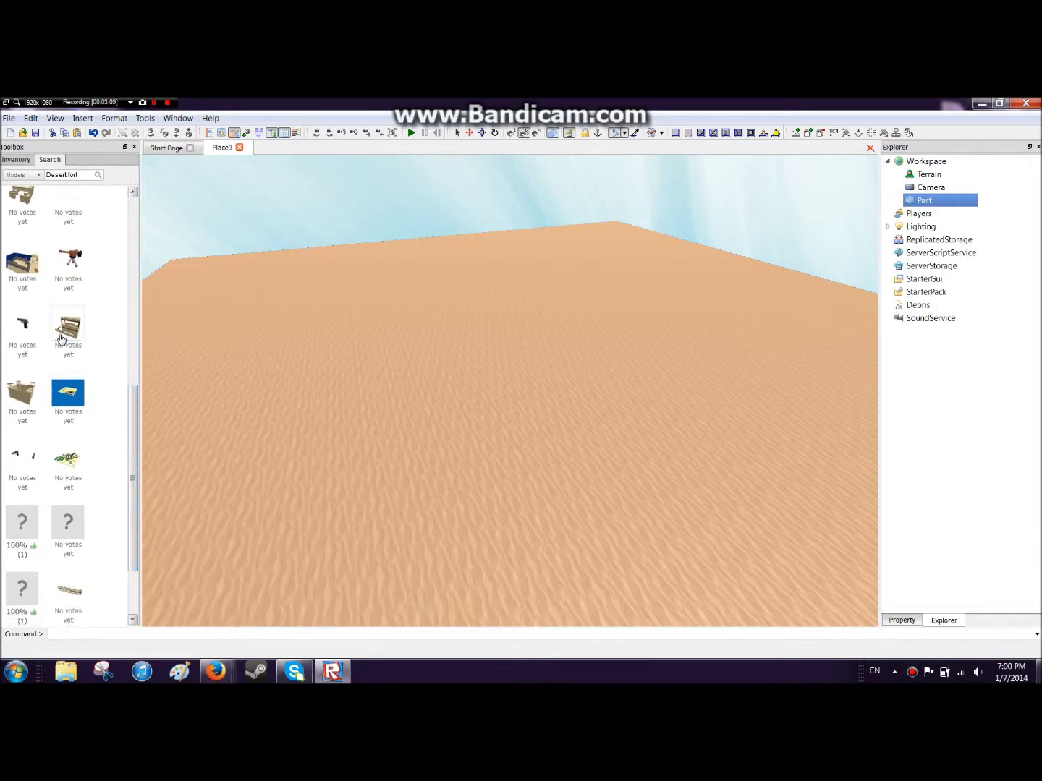
drag(65, 339, 309, 370)
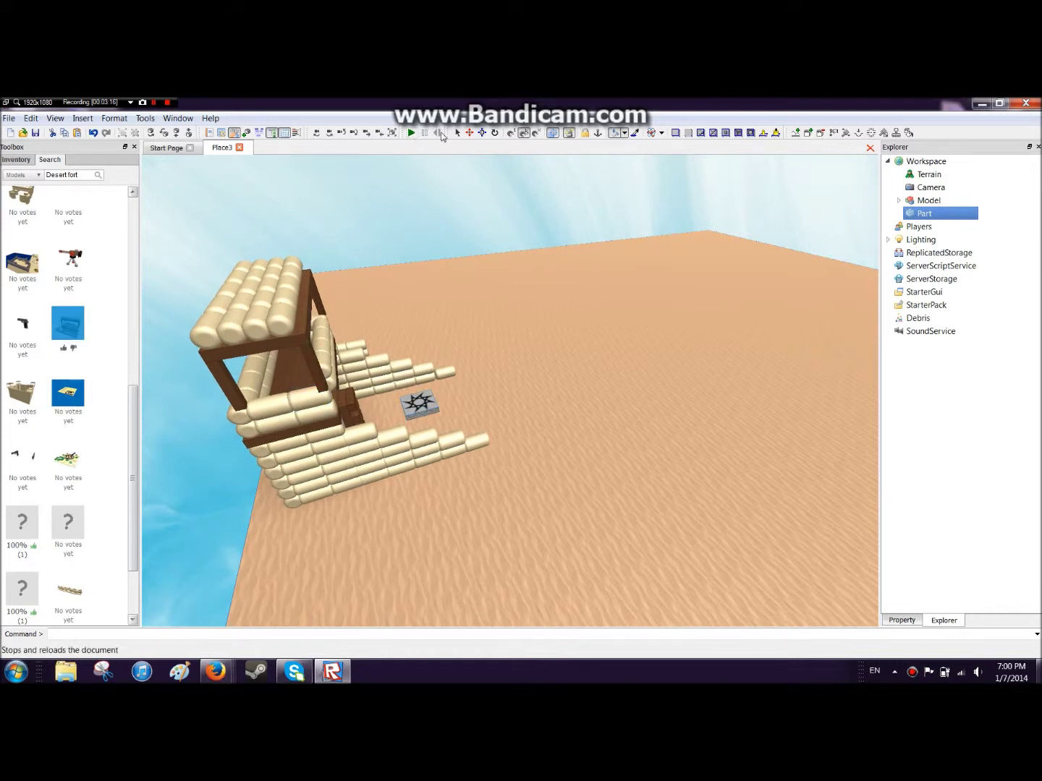
click(225, 310)
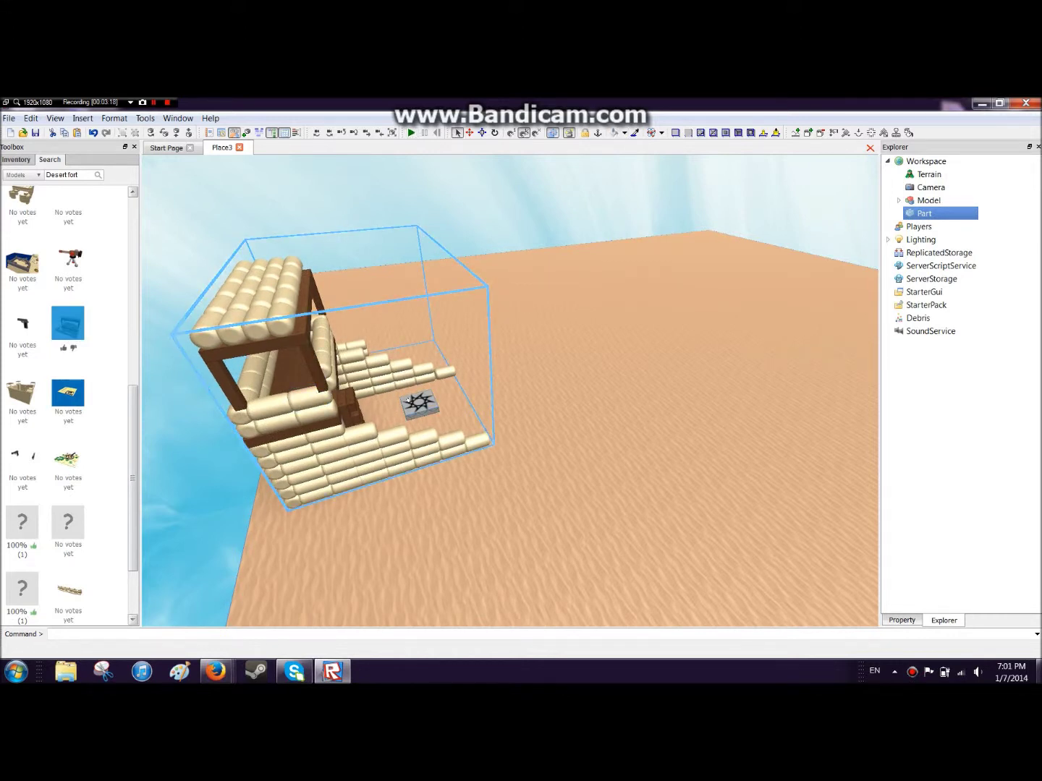
drag(224, 311, 406, 400)
key(Delete)
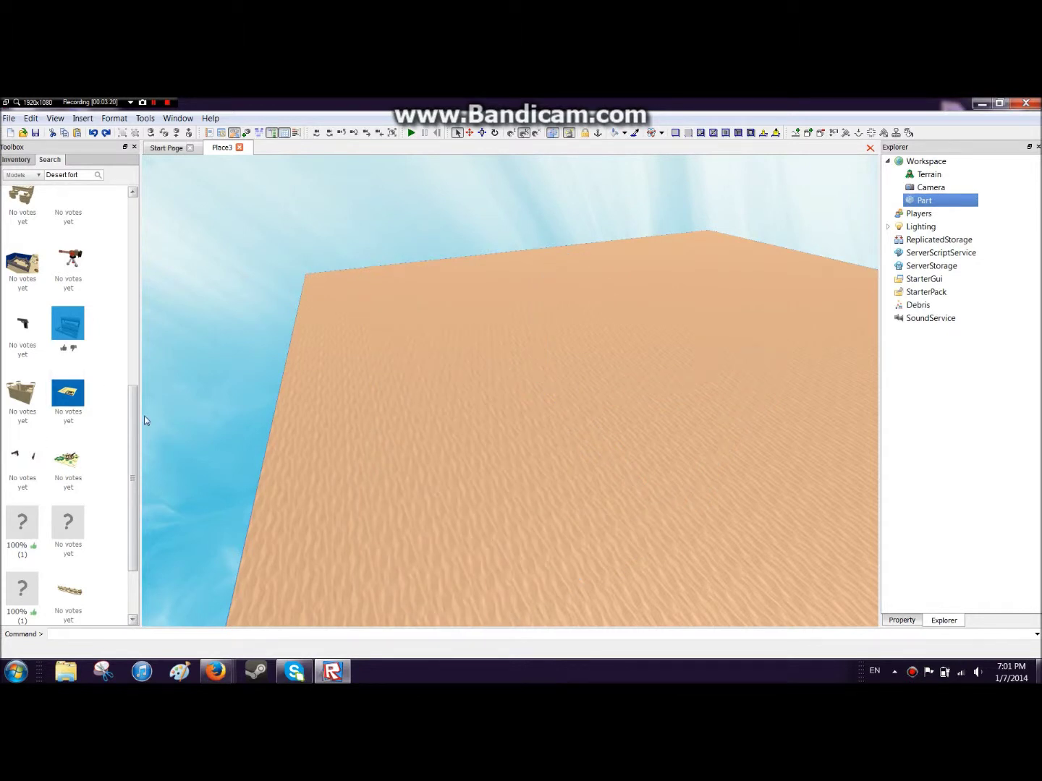
- Insert the Desert Warfare Base model with the watchtower near one edge of the platform and rotate it
drag(128, 454, 133, 270)
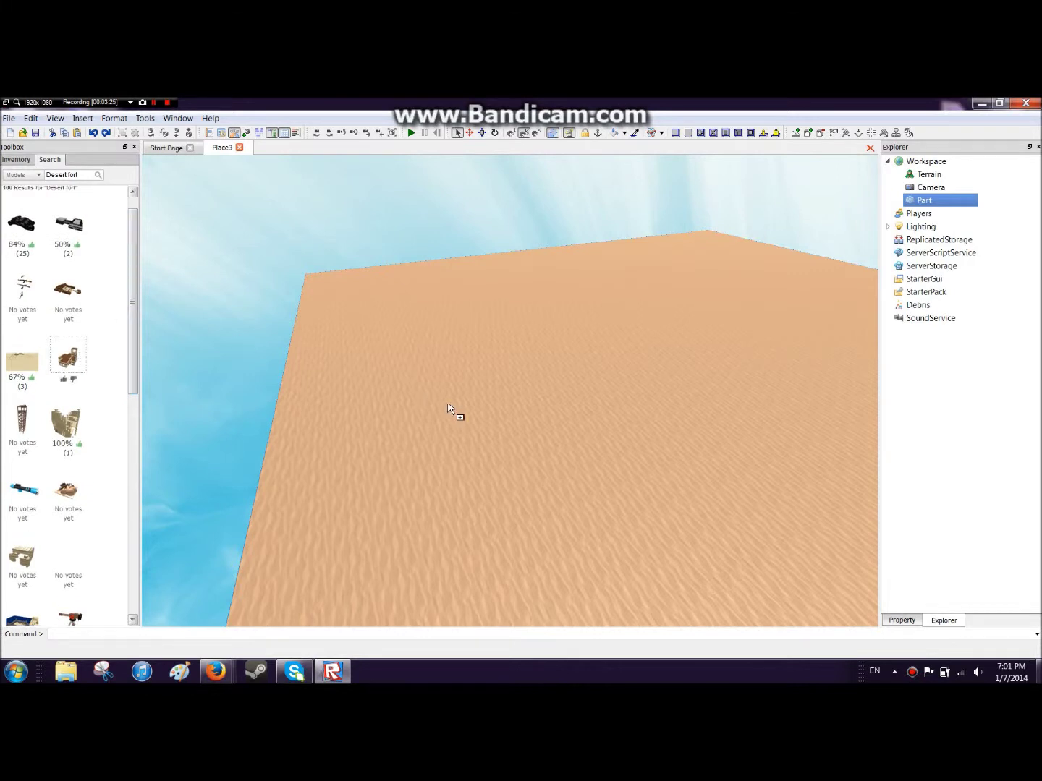
drag(448, 405, 635, 532)
key(r)
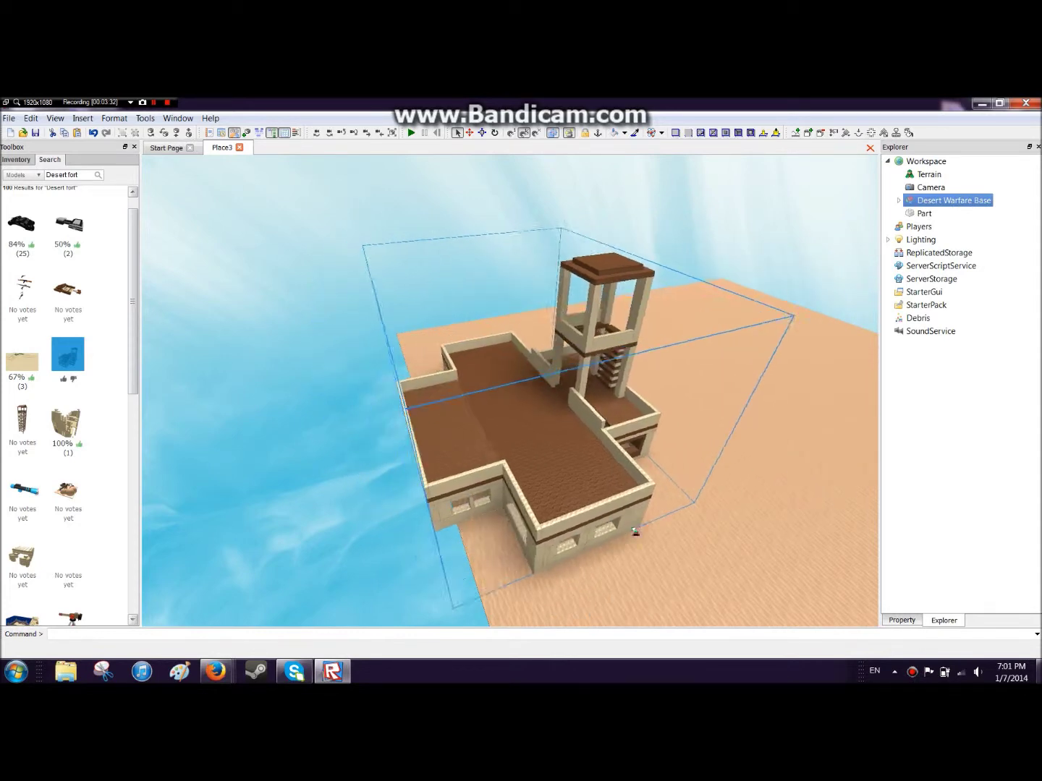
- Copy the Desert Warfare Base and paste a second one onto the platform
scroll(629, 524, up, 10)
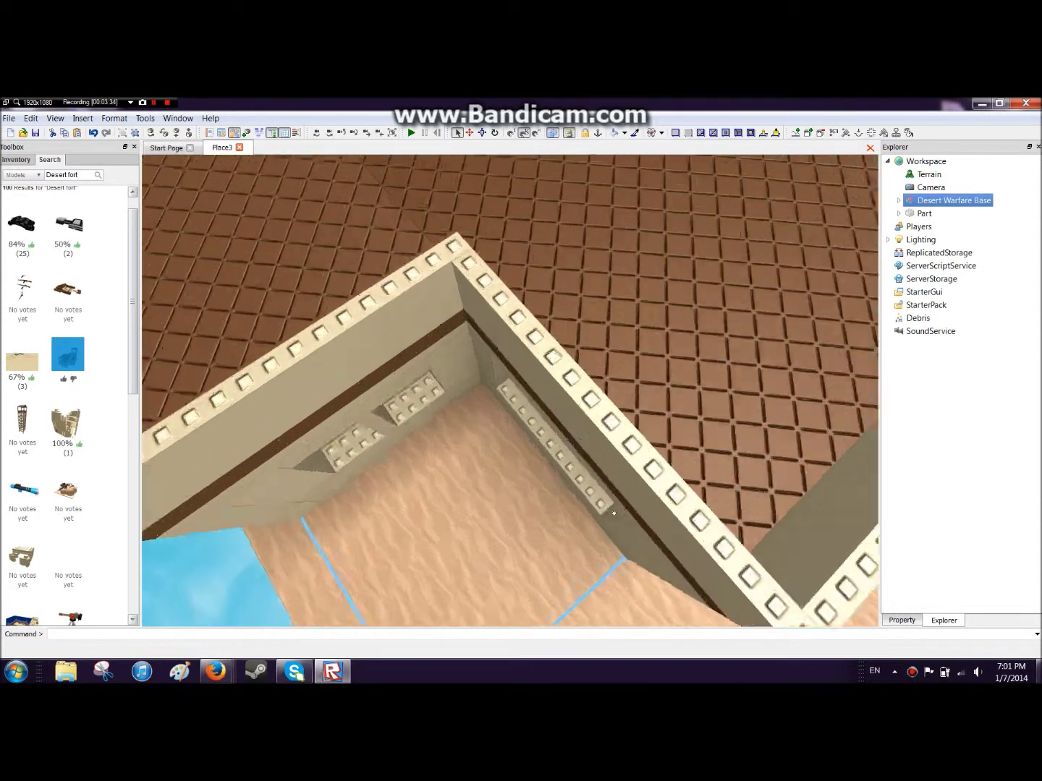
key(w)
right_drag(614, 513, 613, 513)
key(w)
key(s)
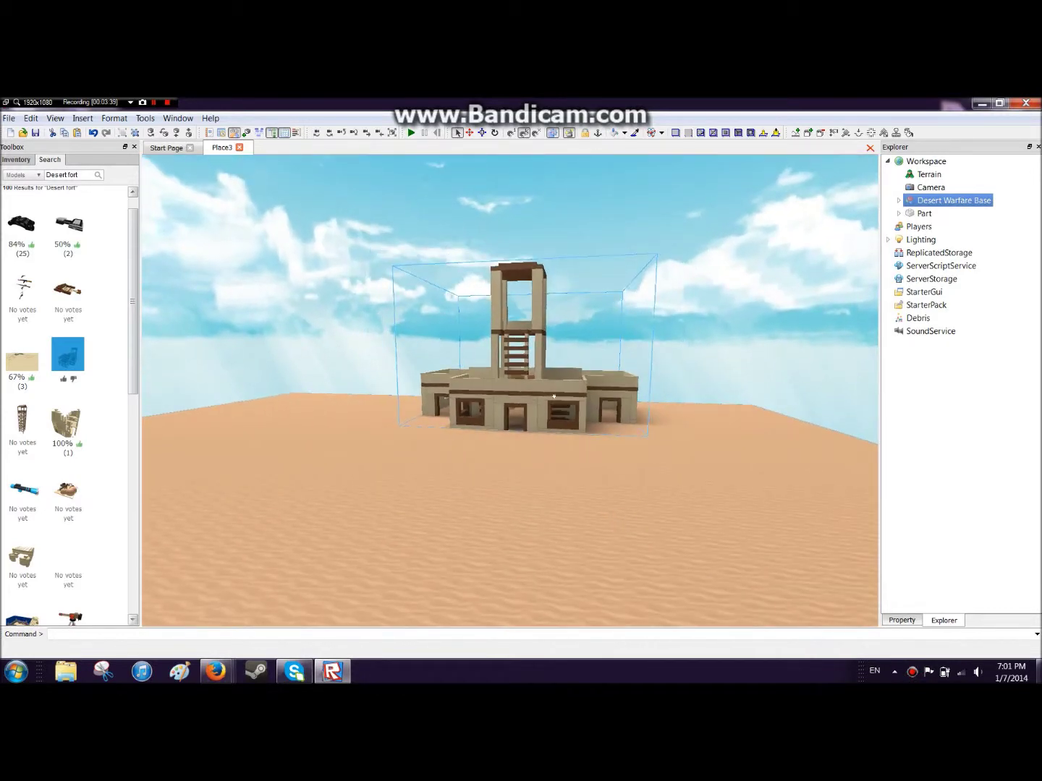
right_click(553, 397)
click(596, 428)
right_drag(295, 519, 295, 518)
key(s)
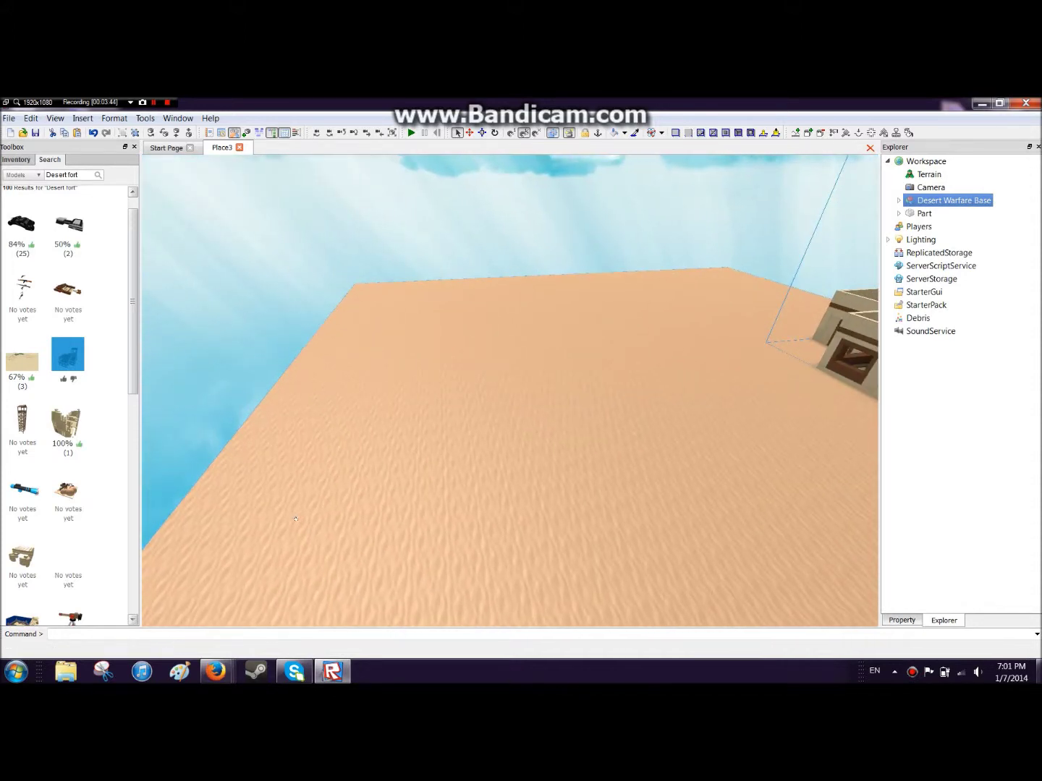
key(ctrl+v)
scroll(350, 358, down, 6)
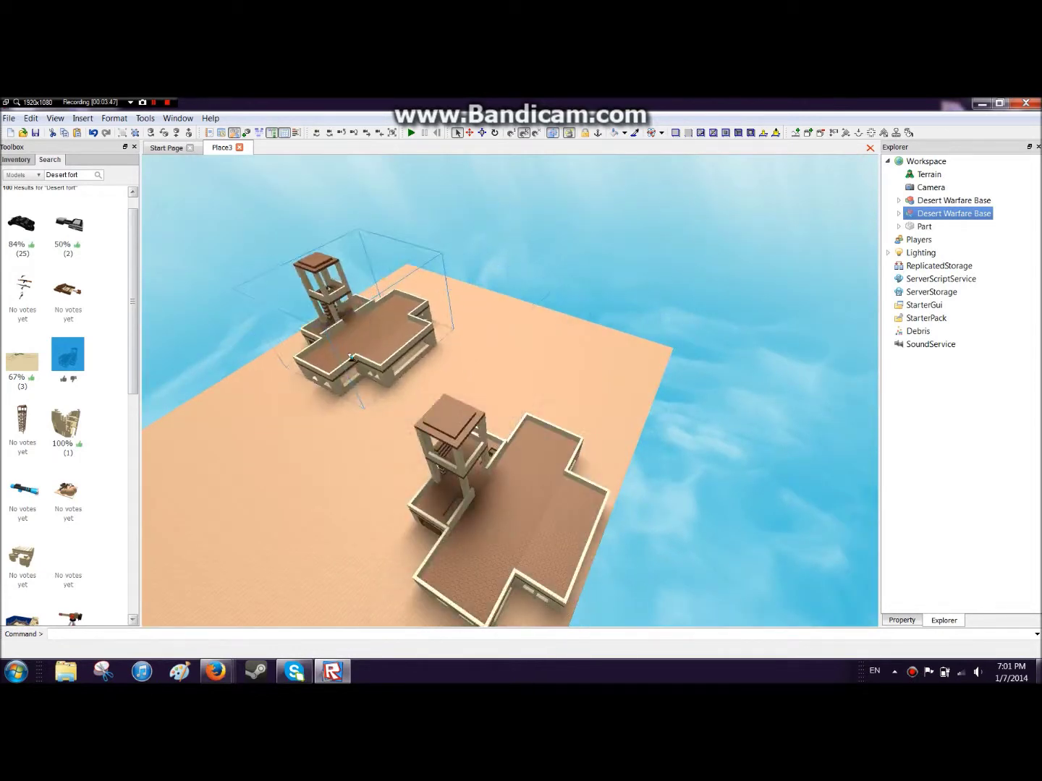
- Move the pasted base to the opposite edge of the platform and rotate it to face the first base
drag(350, 356, 264, 362)
key(r)
right_drag(475, 329, 487, 291)
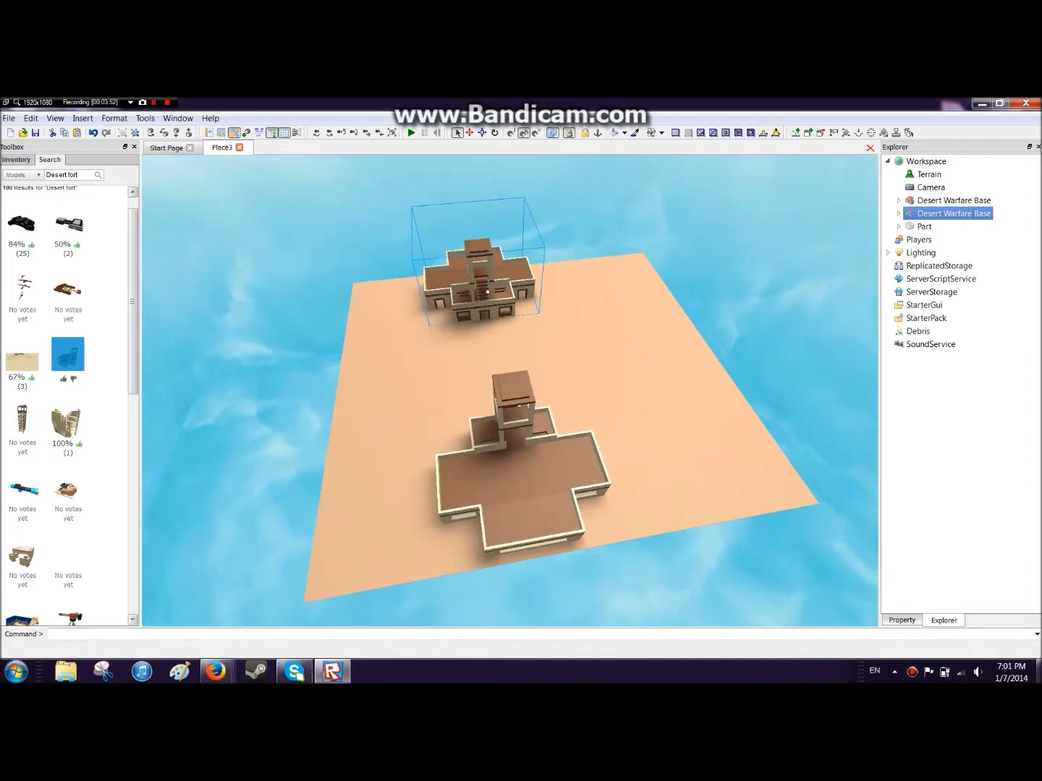
- Extend the platform behind the first base and move that base outward to the new edge
click(641, 396)
drag(576, 551, 598, 617)
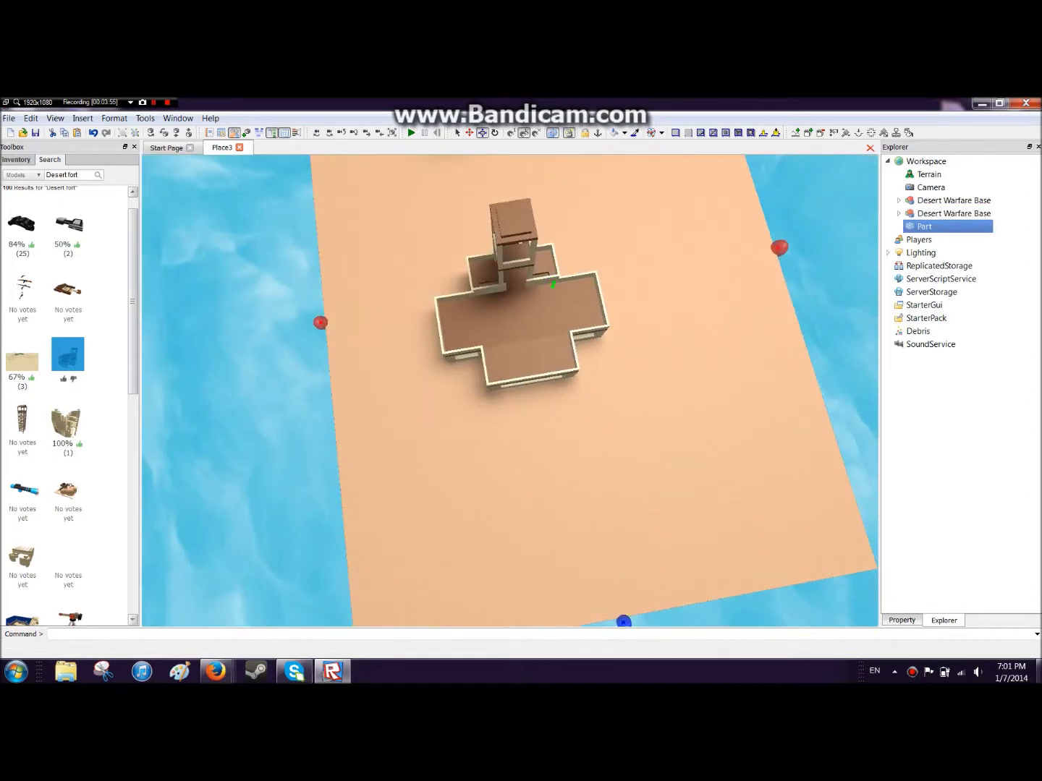
click(470, 133)
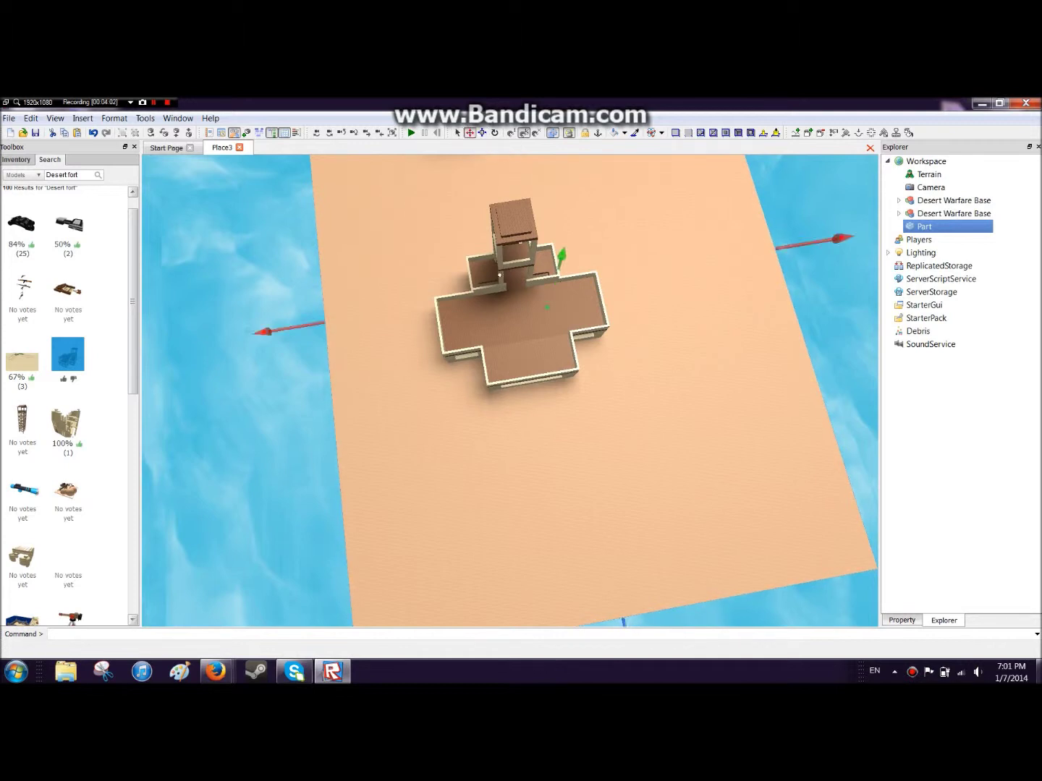
click(525, 326)
right_drag(517, 322, 507, 421)
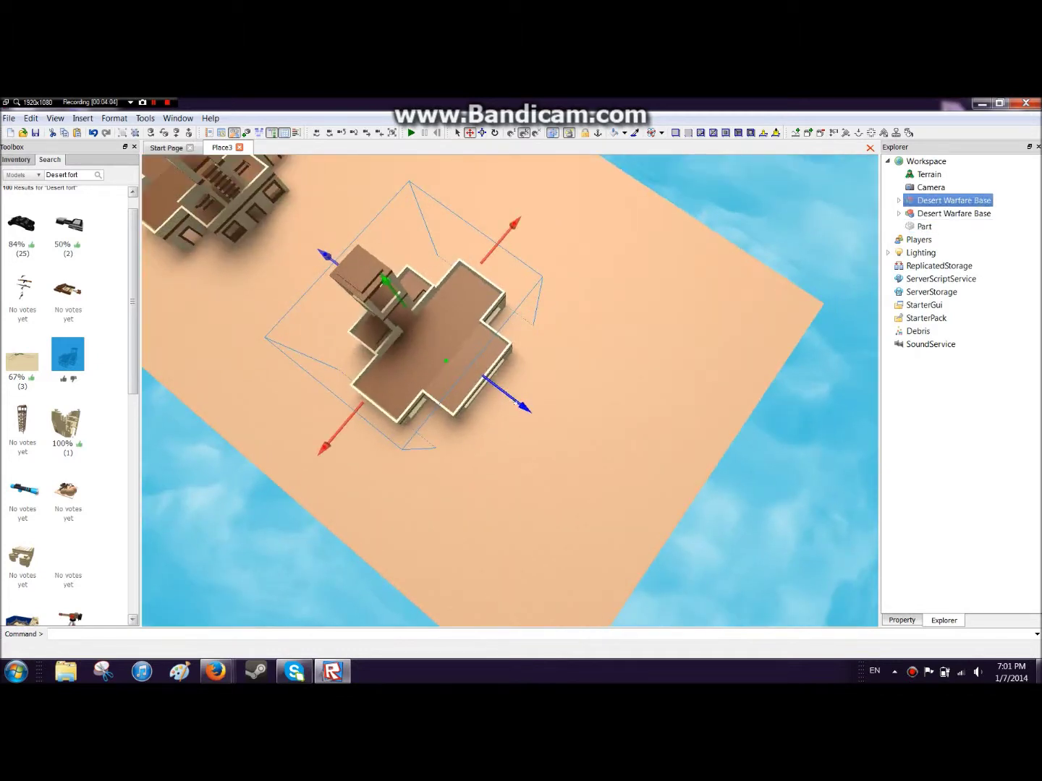
drag(549, 425, 718, 526)
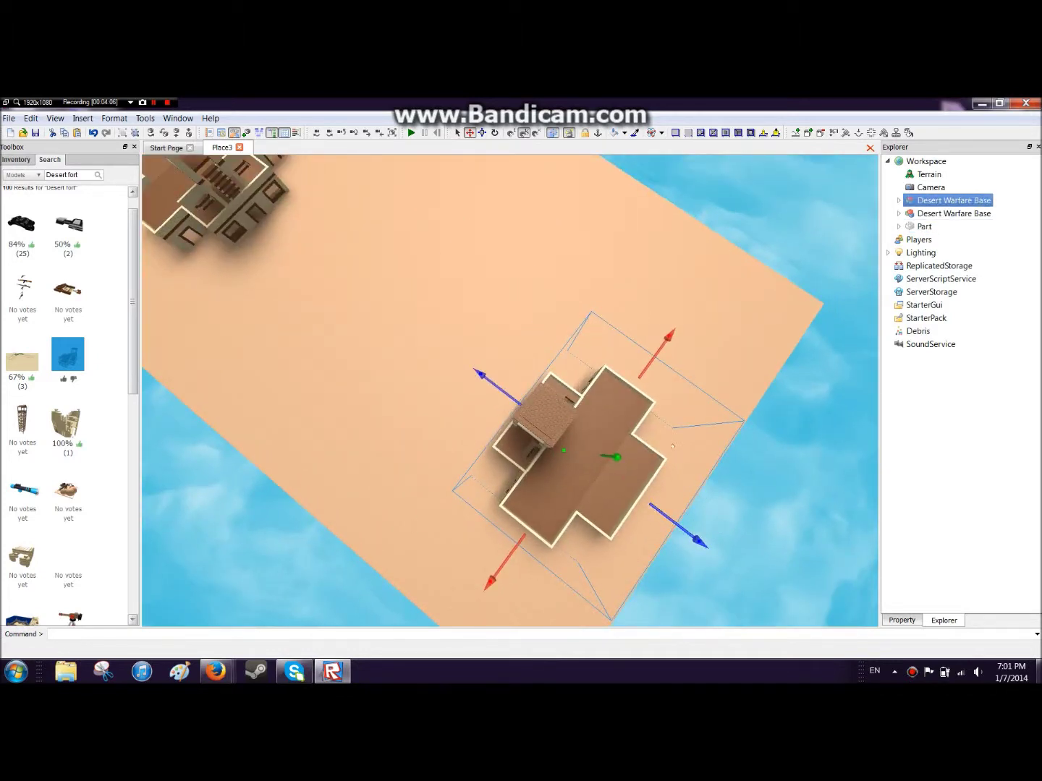
- Narrow the platform by pulling in the long side that runs beside both bases
right_drag(673, 446, 682, 455)
click(483, 133)
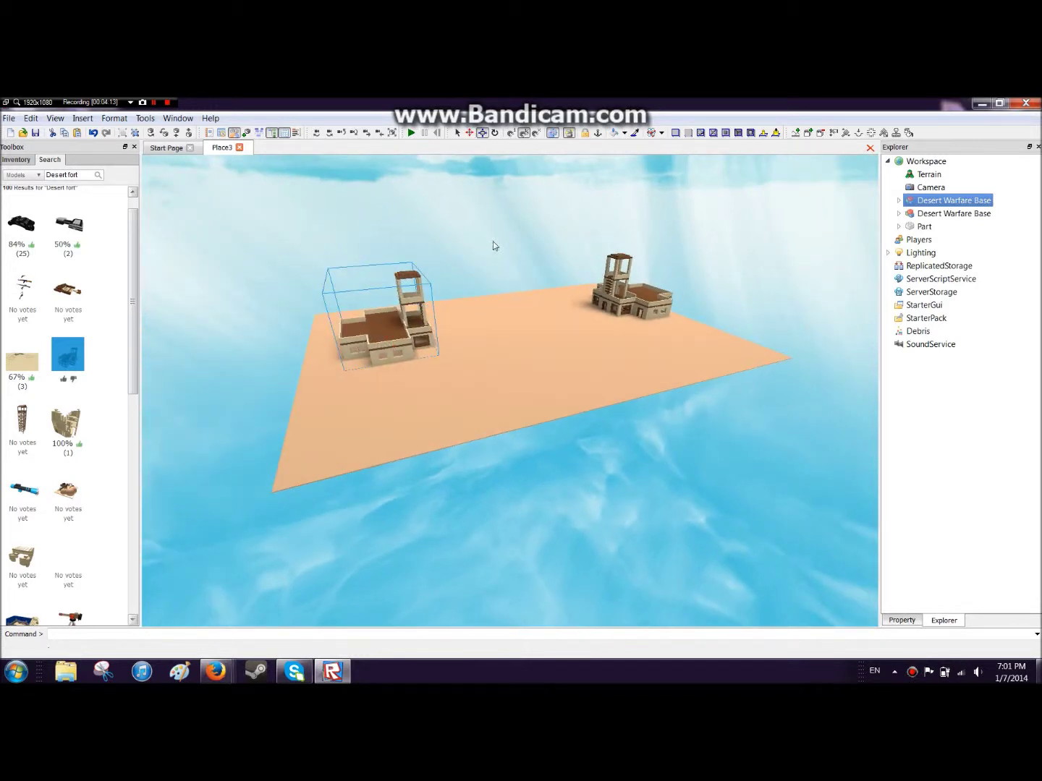
click(528, 364)
drag(596, 401, 566, 369)
click(710, 308)
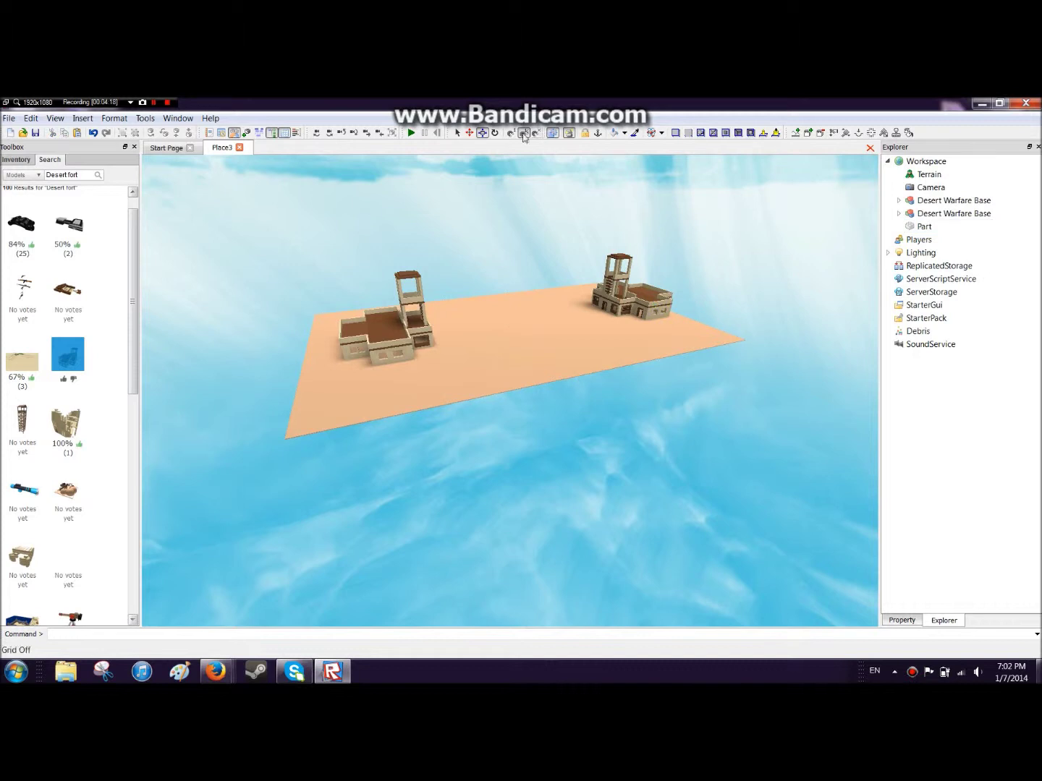
- Go inside one of the bases and display the Game Stuff models in the toolbox inventory
click(527, 311)
mouse_move(526, 312)
right_down()
mouse_move(514, 298)
mouse_move(524, 309)
right_up()
key(w)
key(w)
key(a)
key(w)
key(w)
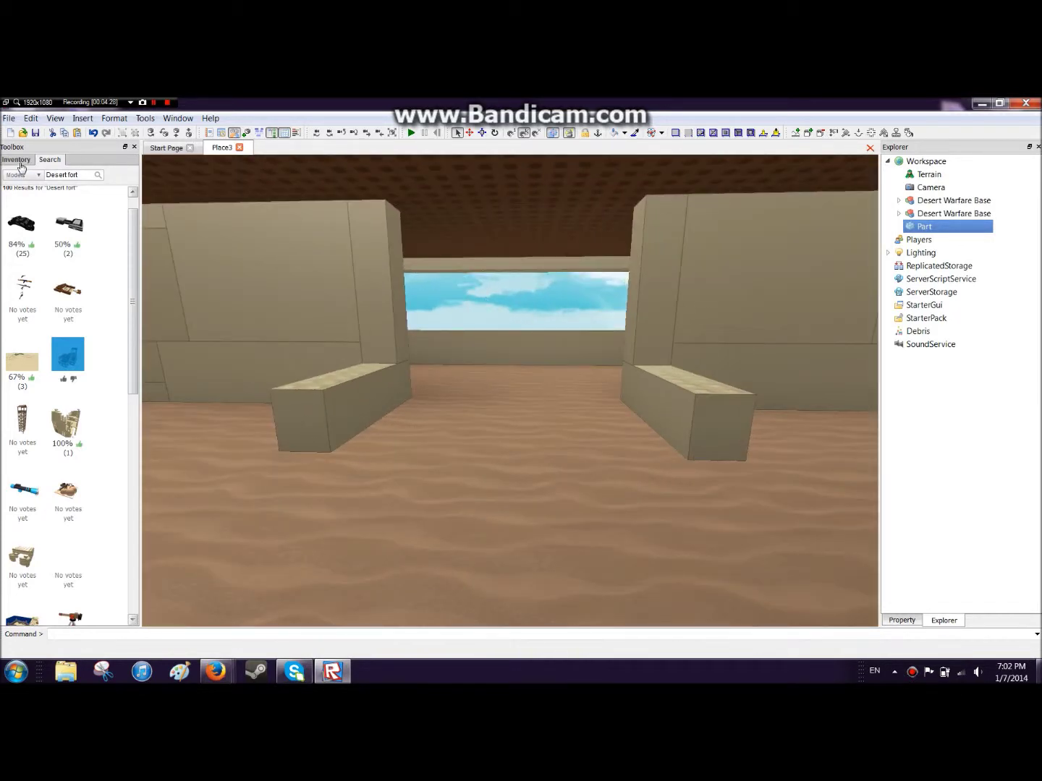
click(20, 163)
click(97, 175)
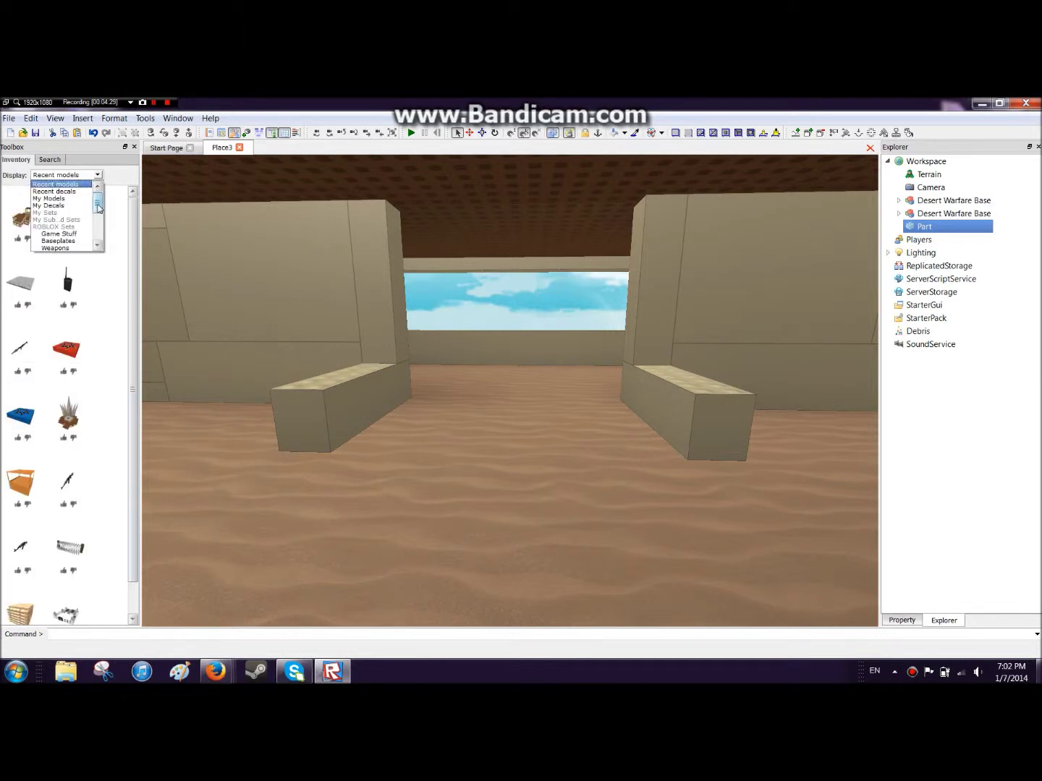
drag(99, 208, 99, 216)
click(73, 205)
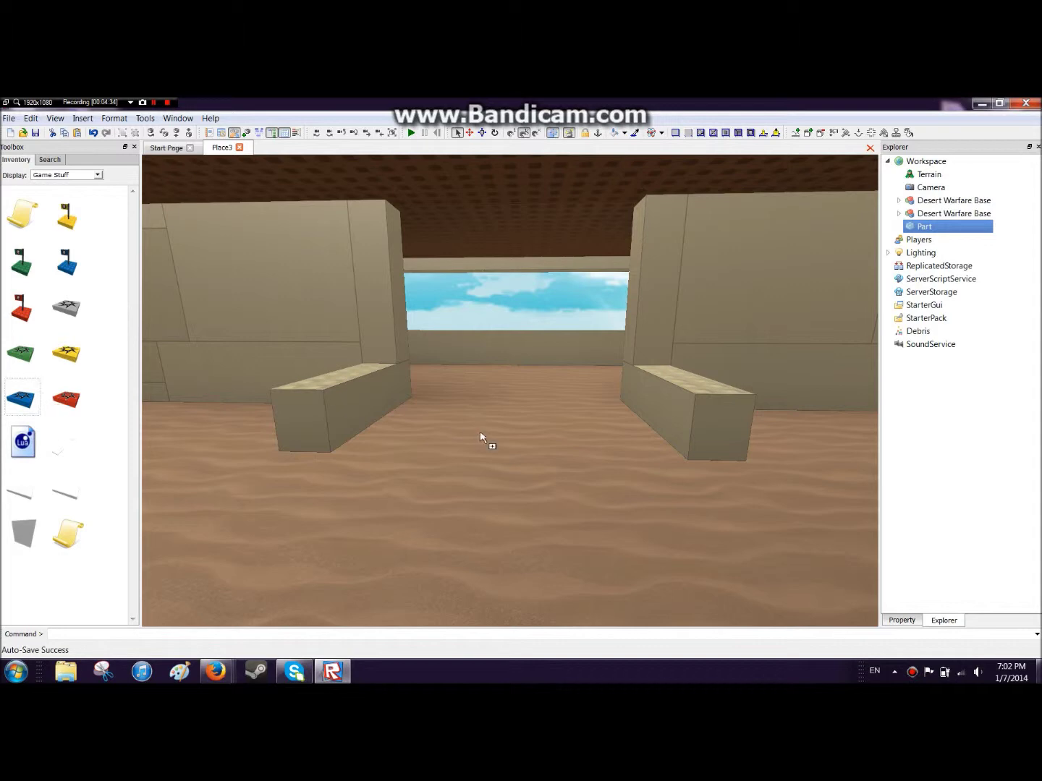
- Place a blue spawn location on the sand floor inside the base and position it between the inner walls
drag(480, 437, 537, 327)
right_drag(528, 314, 527, 354)
scroll(528, 314, up, 5)
scroll(528, 314, up, 8)
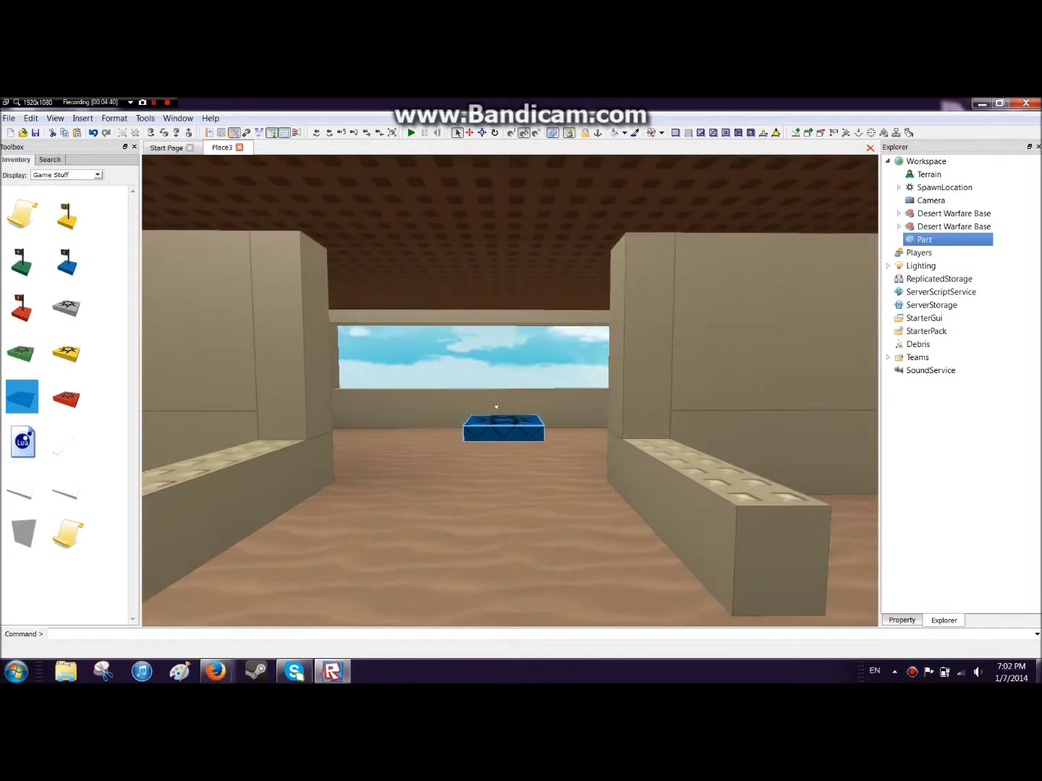
drag(497, 421, 478, 498)
- Add a red spawn location from the Game Stuff models onto the sand floor
right_drag(478, 498, 465, 496)
scroll(470, 495, down, 15)
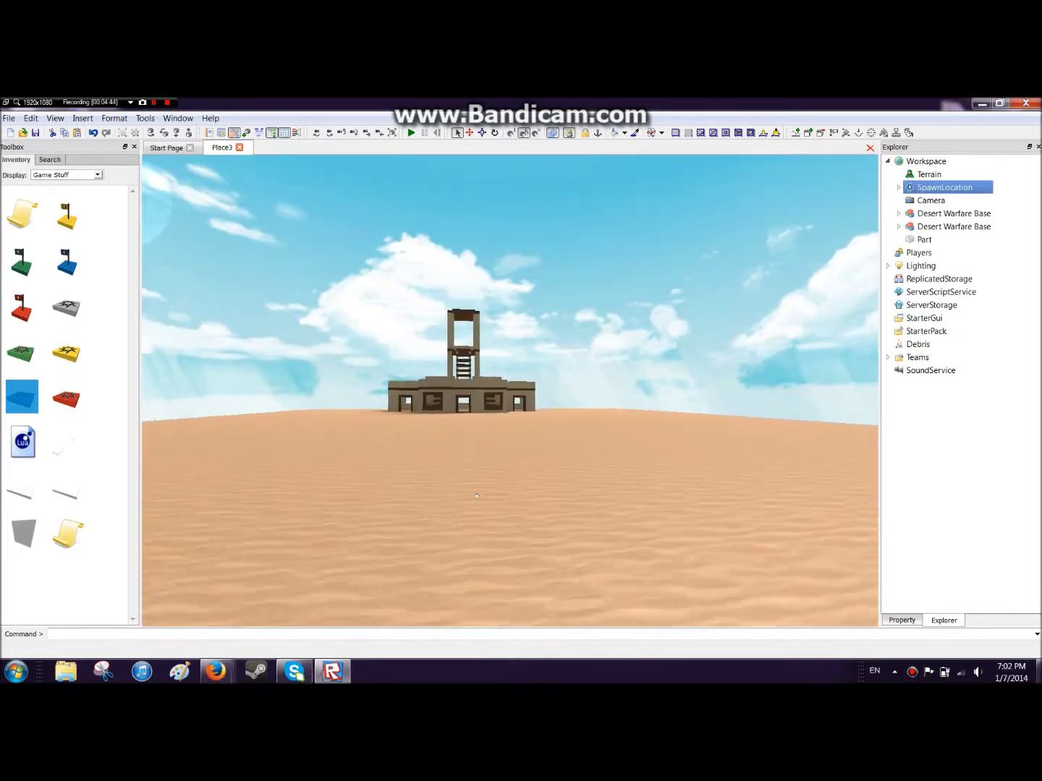
scroll(476, 495, up, 10)
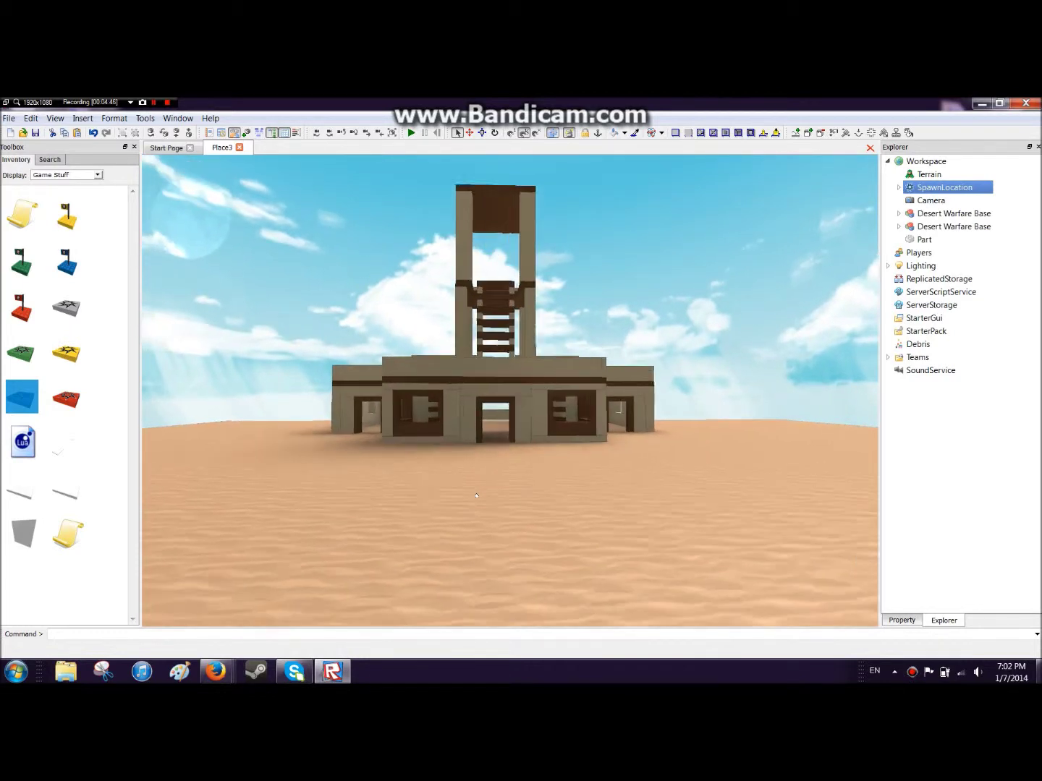
scroll(476, 496, up, 8)
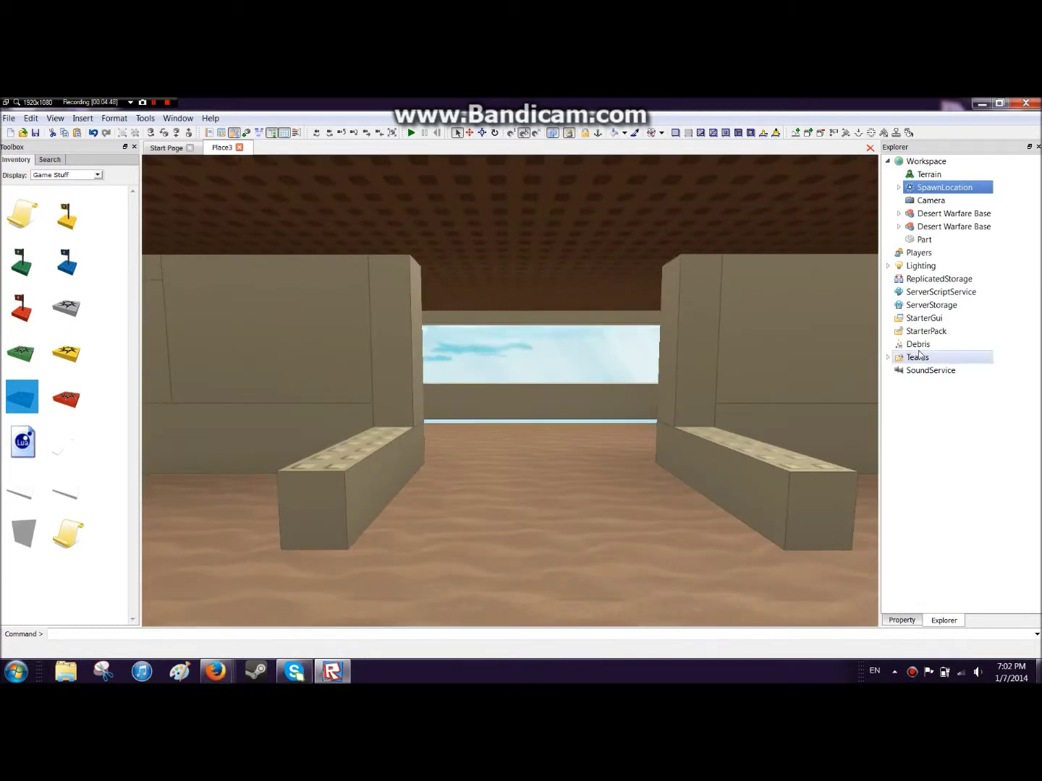
right_drag(654, 251, 654, 249)
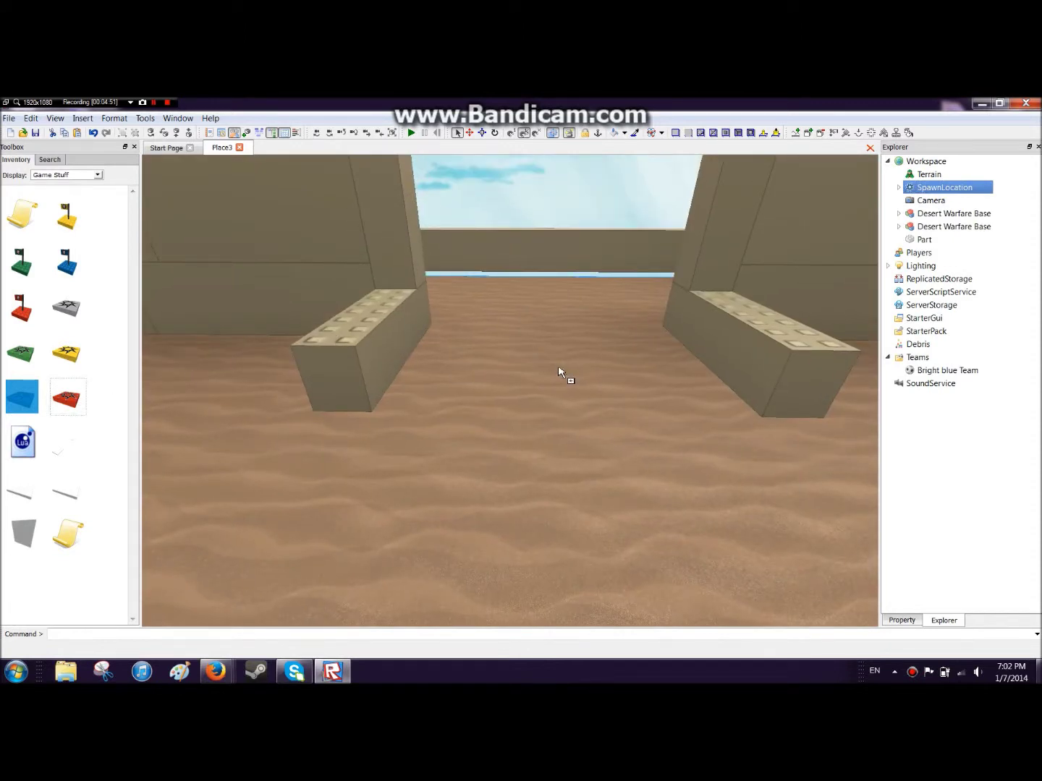
drag(568, 381, 494, 252)
click(500, 253)
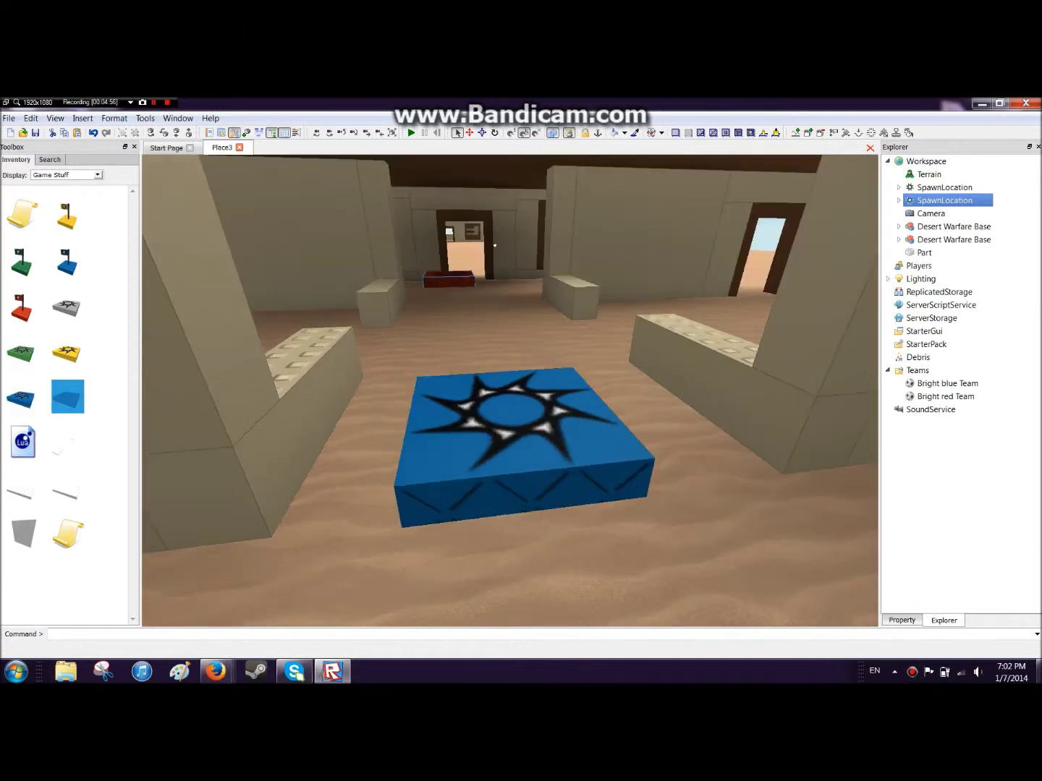
- Move the red spawn location into the base opposite the blue one and position it on the floor between the inner walls
scroll(492, 259, down, 3)
drag(466, 299, 468, 297)
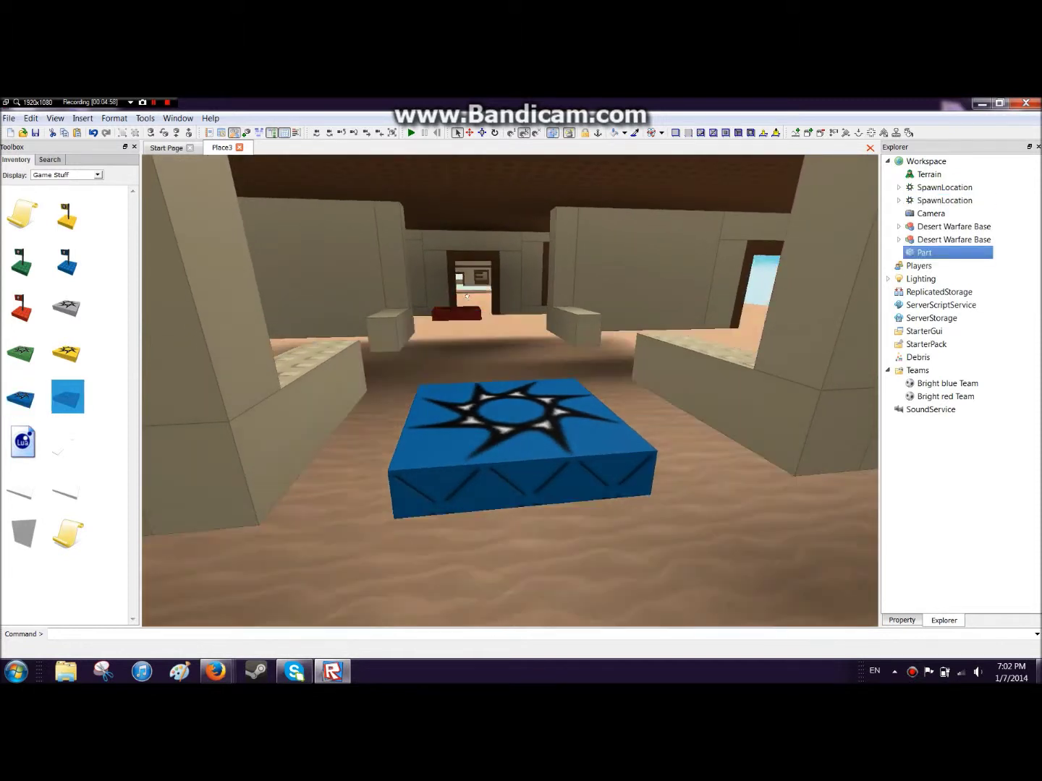
click(452, 303)
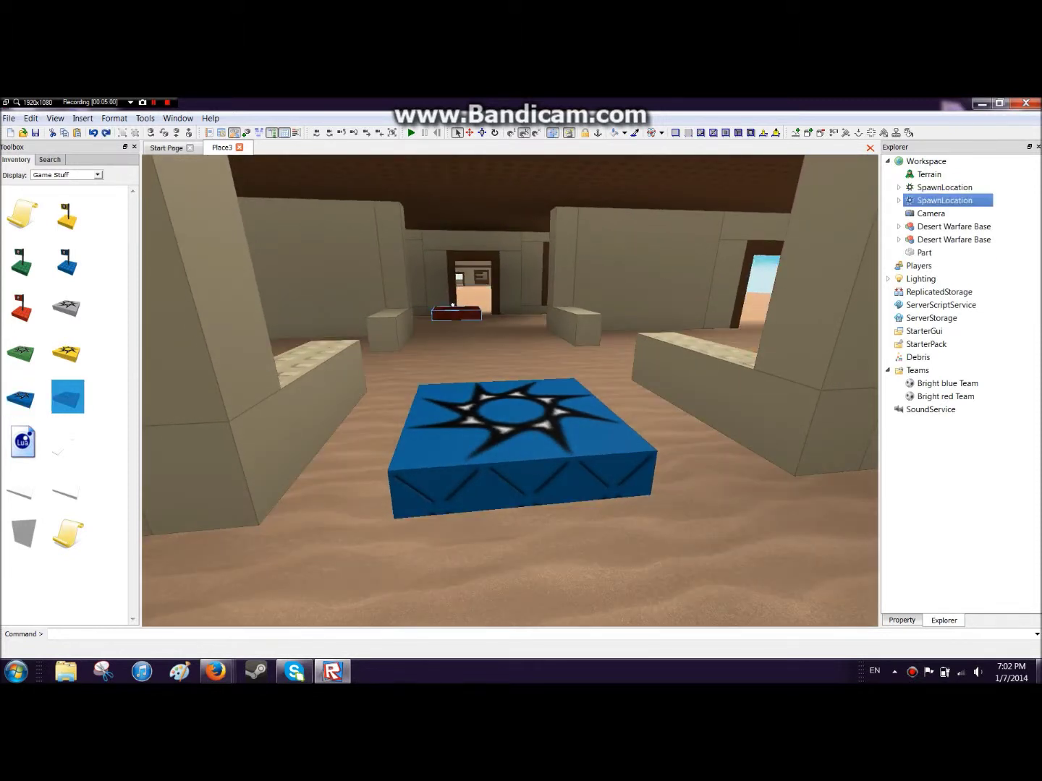
scroll(469, 288, up, 5)
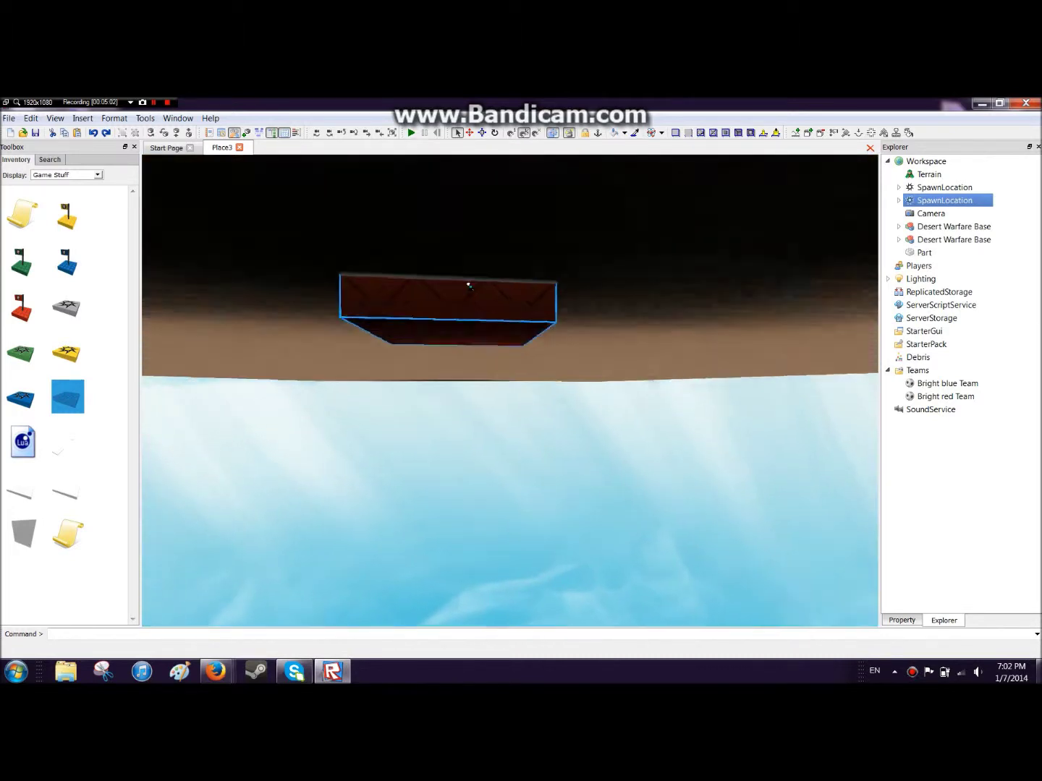
scroll(468, 287, down, 10)
scroll(469, 287, up, 8)
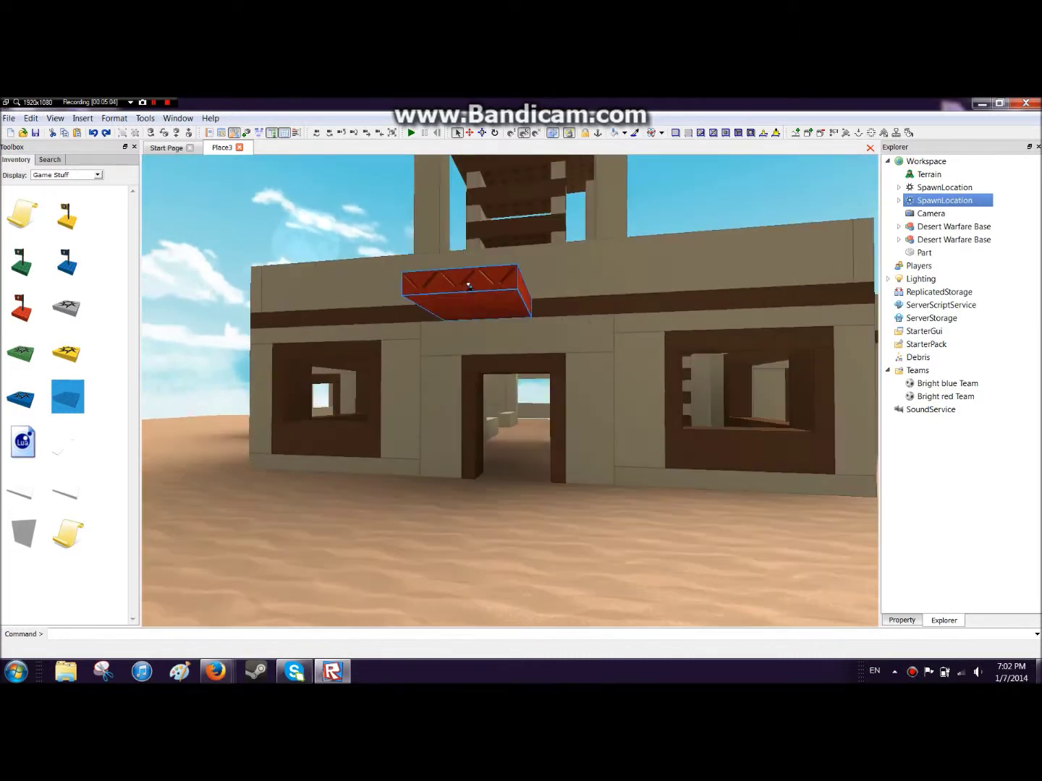
scroll(468, 286, up, 3)
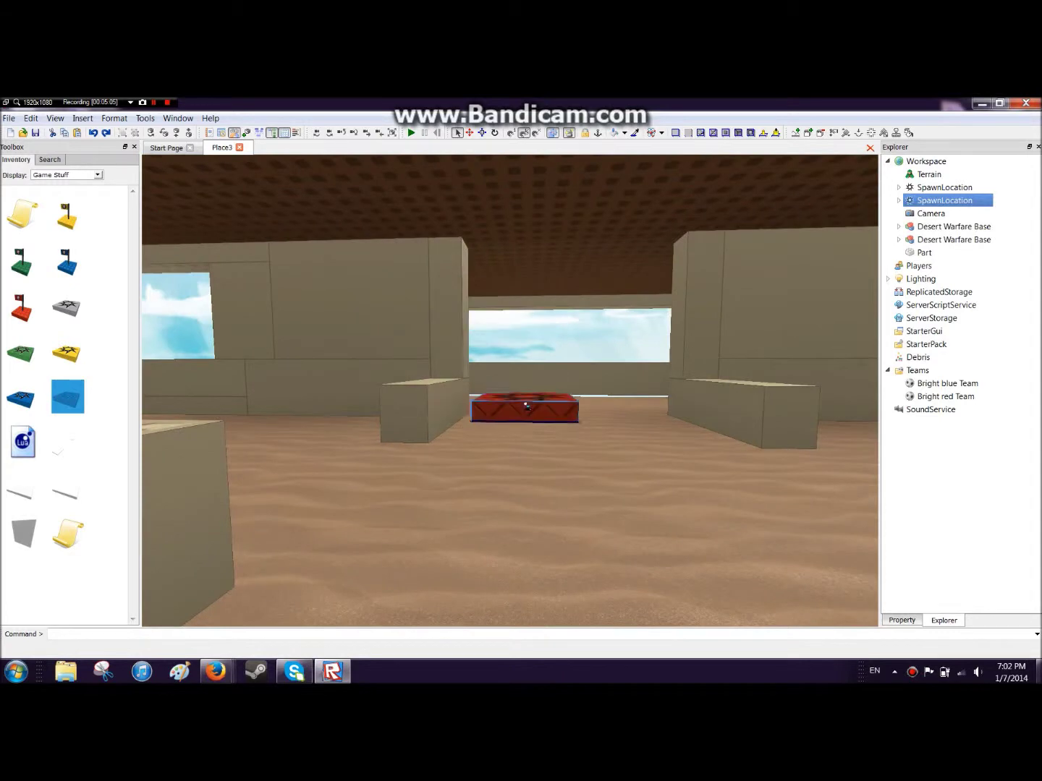
scroll(526, 406, up, 3)
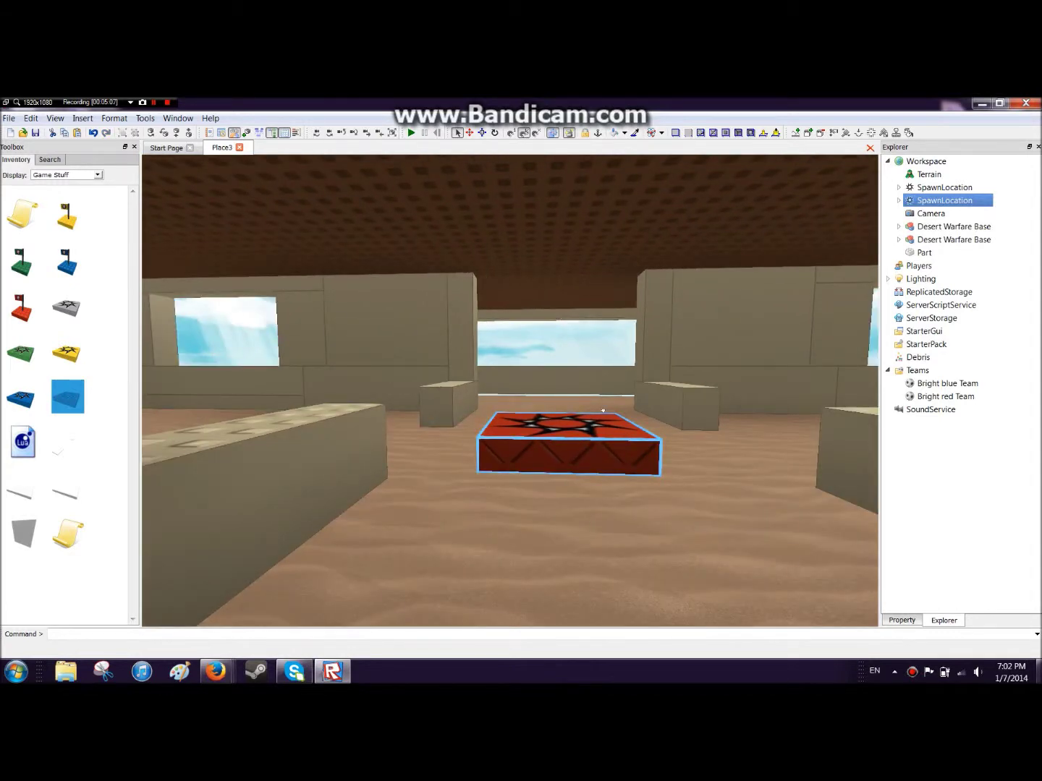
right_drag(609, 422, 606, 421)
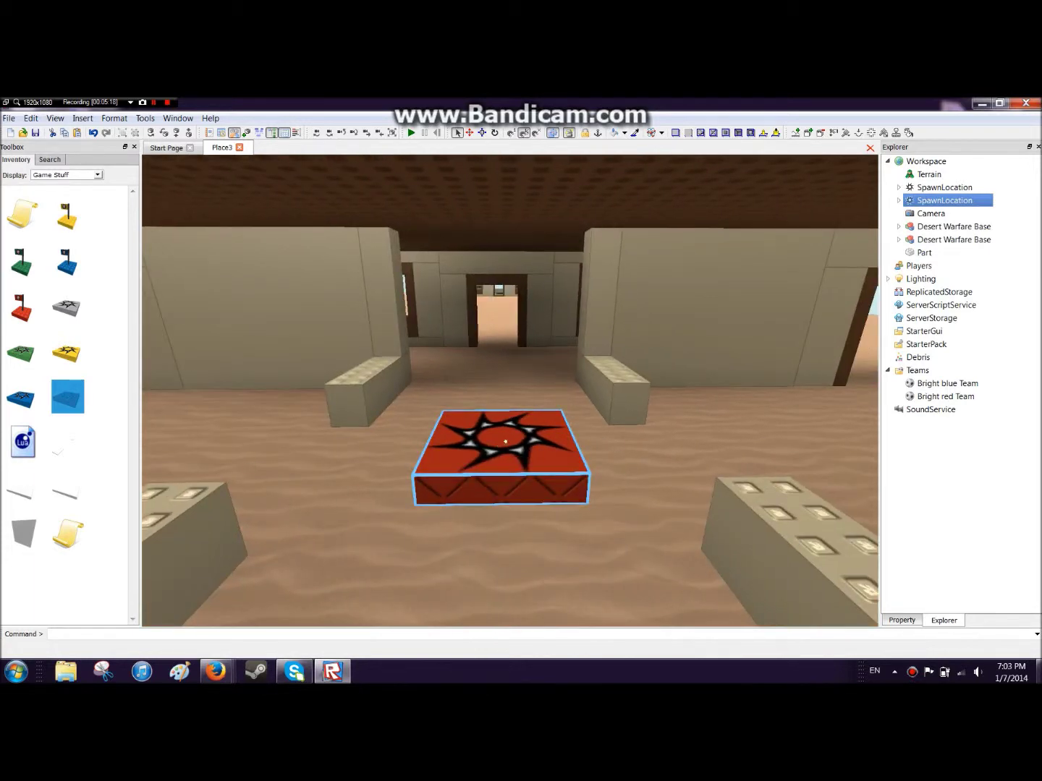
- Search the toolbox models for Explosion
key(w)
mouse_move(509, 390)
right_down()
mouse_move(521, 403)
mouse_move(510, 389)
right_up()
key(s)
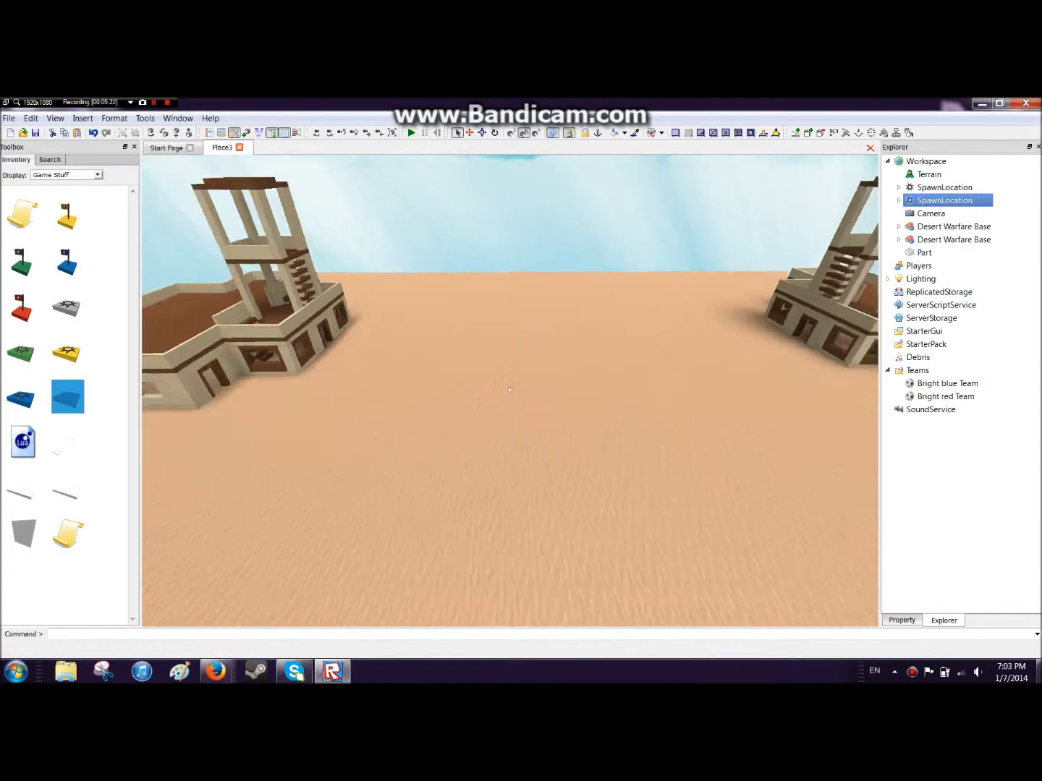
key(s)
click(50, 159)
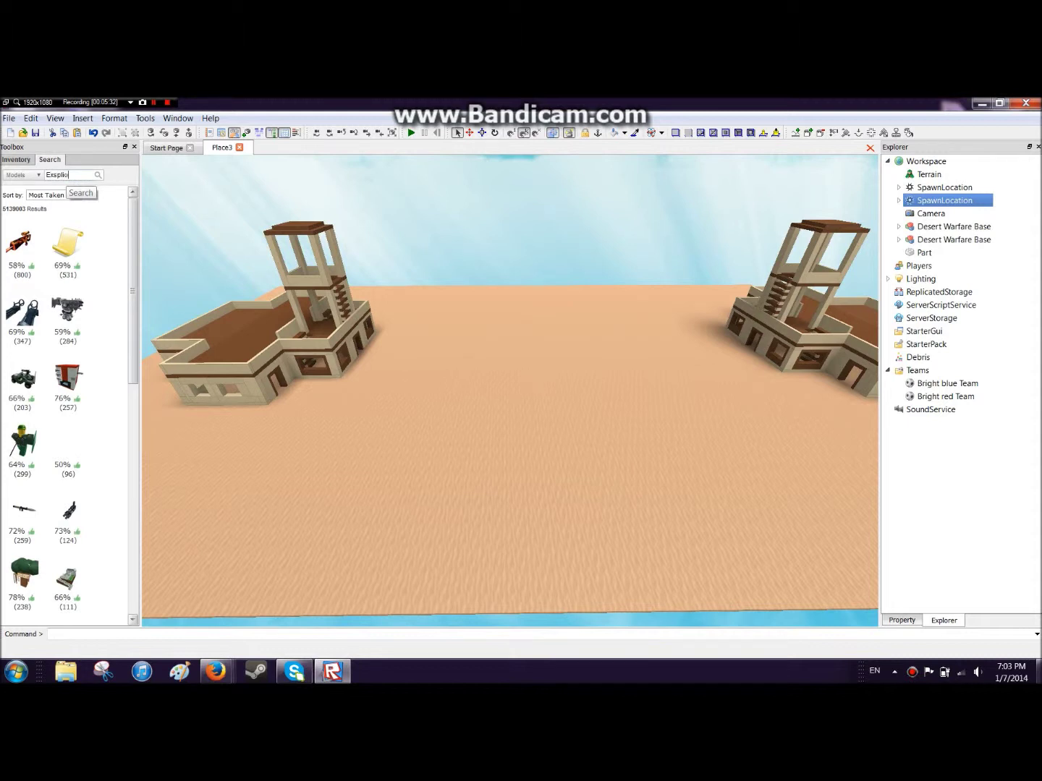
key(Return)
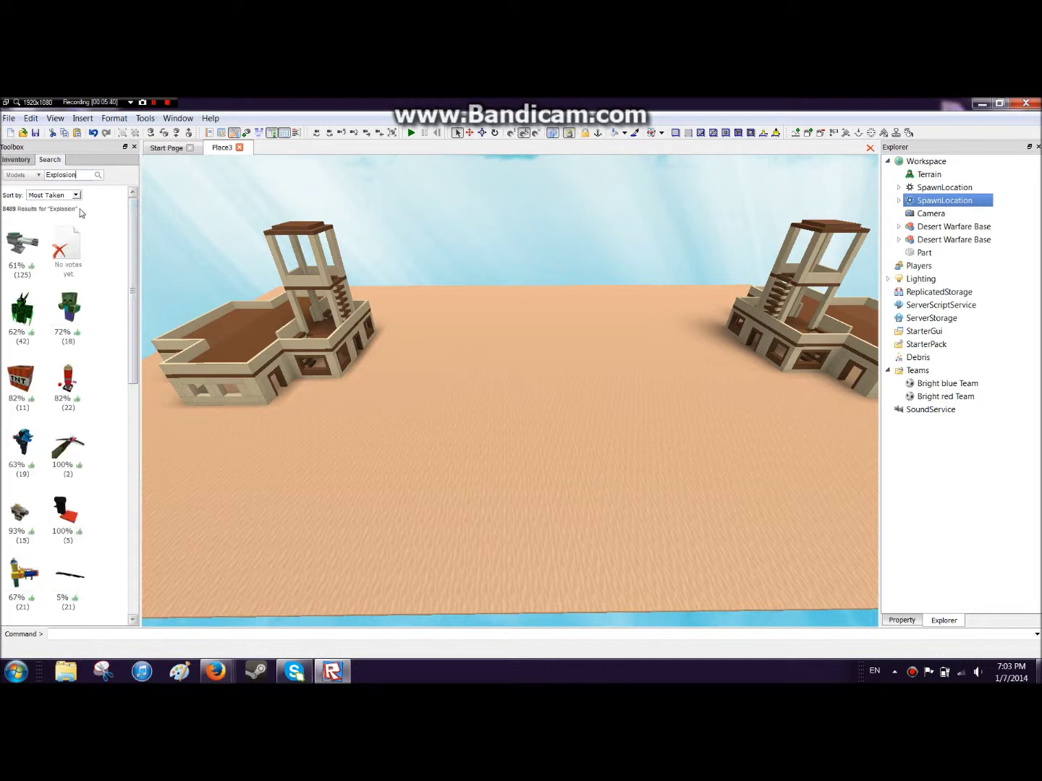
- Place five Timed Artillery Explosion with crater models from the recent models across the sand: one central and one near each corner between the bases
click(19, 160)
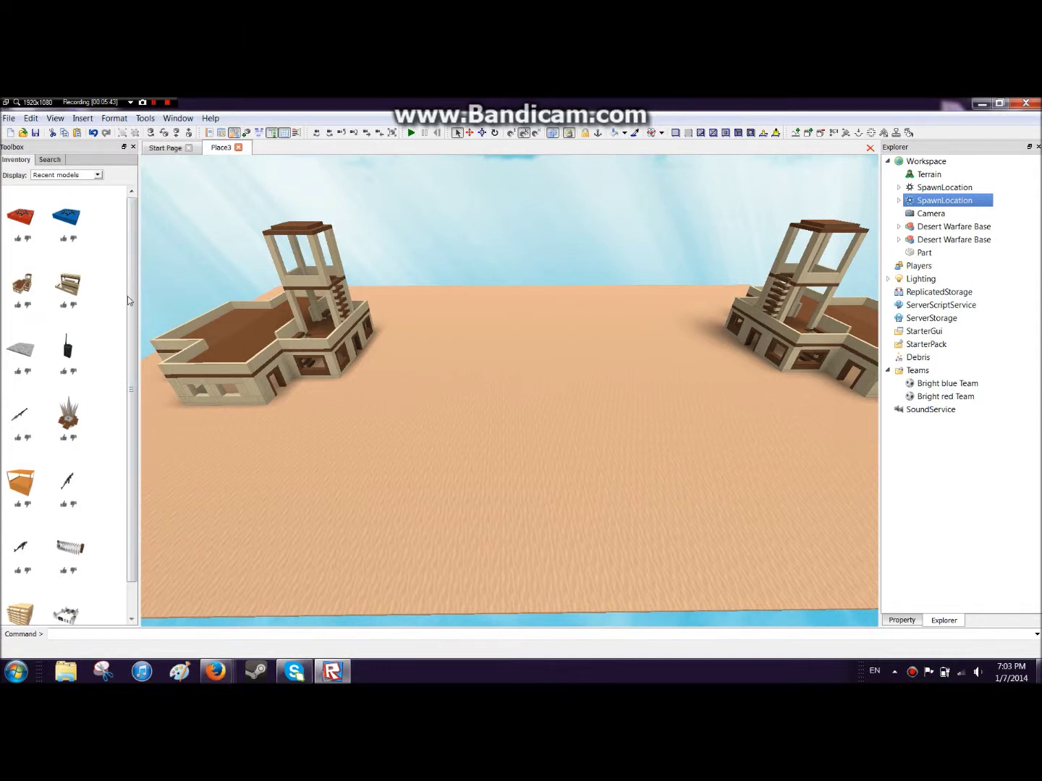
drag(140, 251, 135, 260)
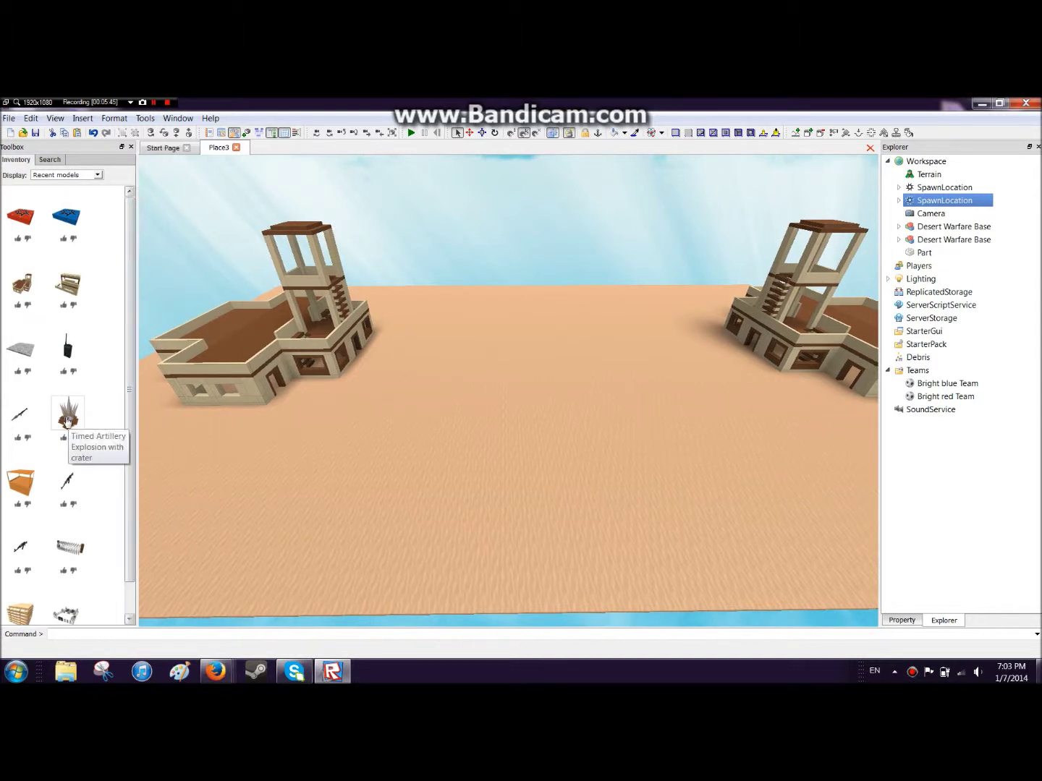
click(69, 416)
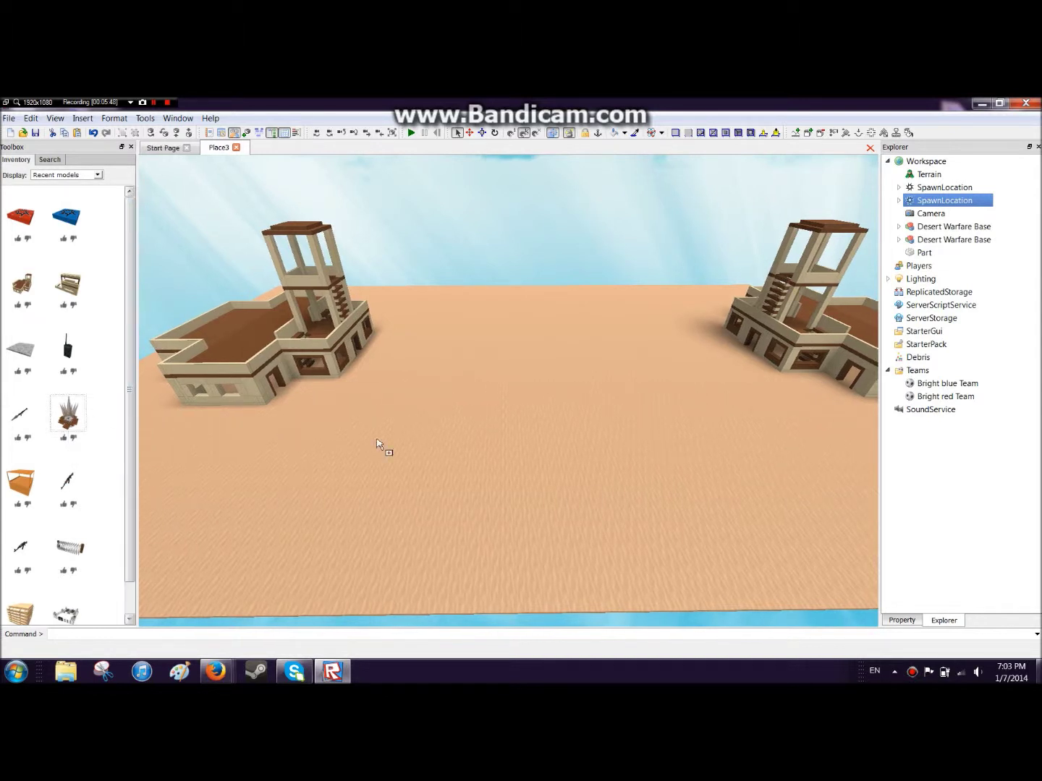
click(354, 481)
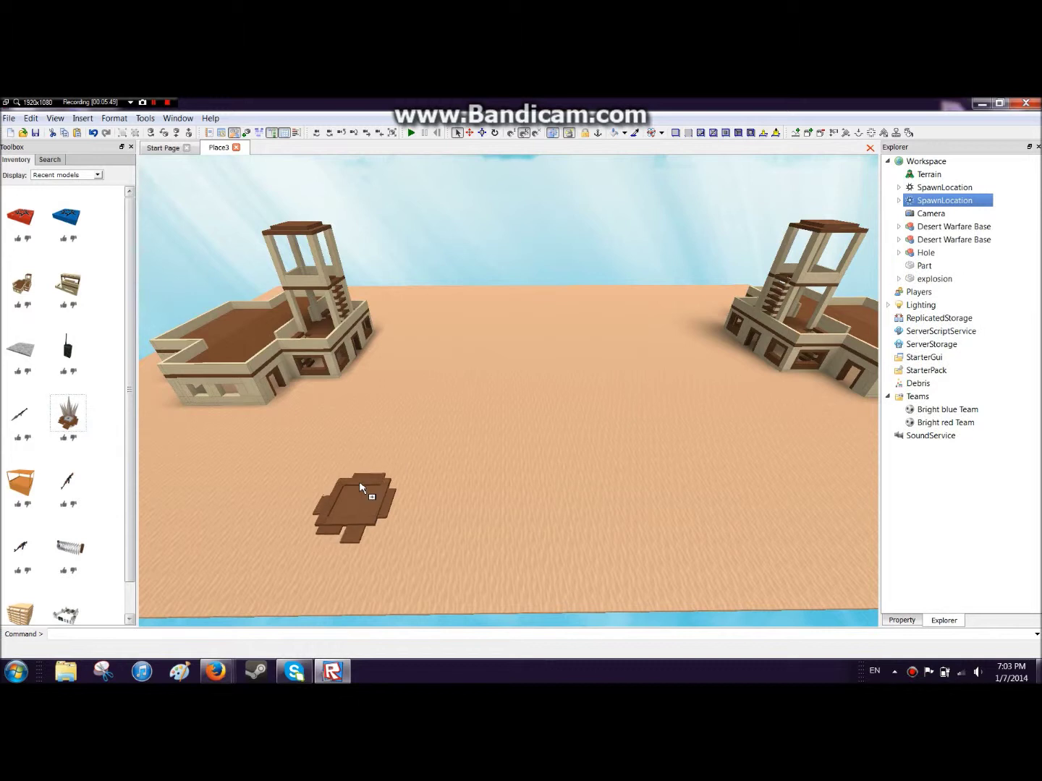
click(69, 420)
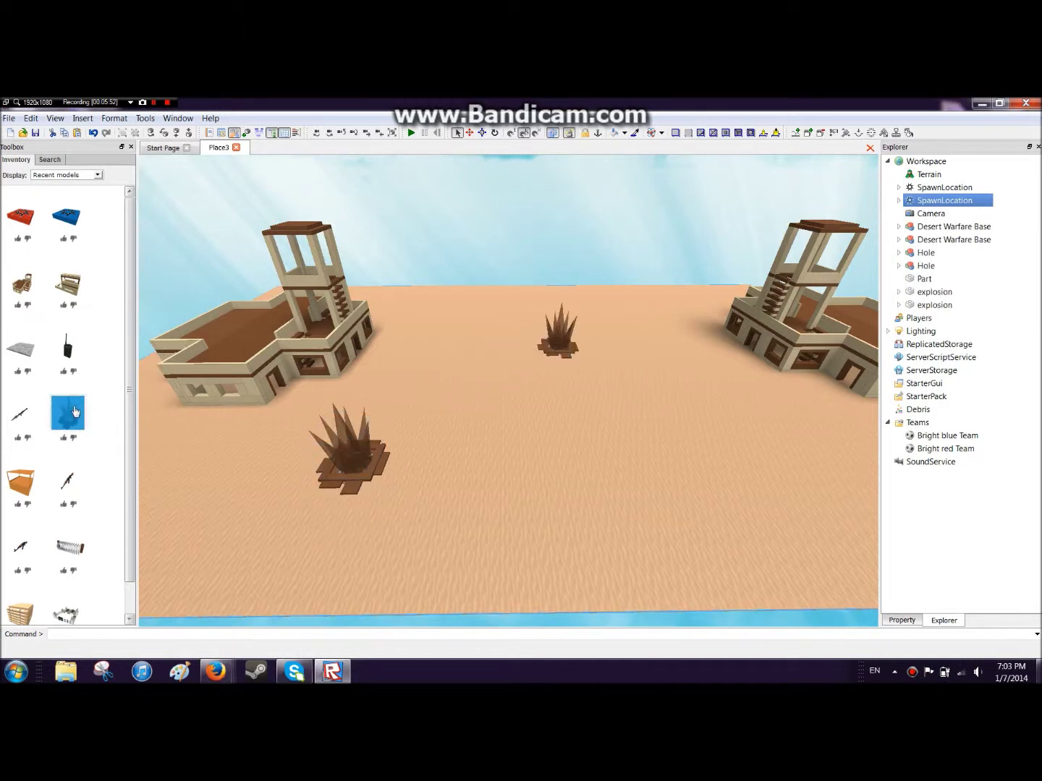
click(75, 411)
click(756, 458)
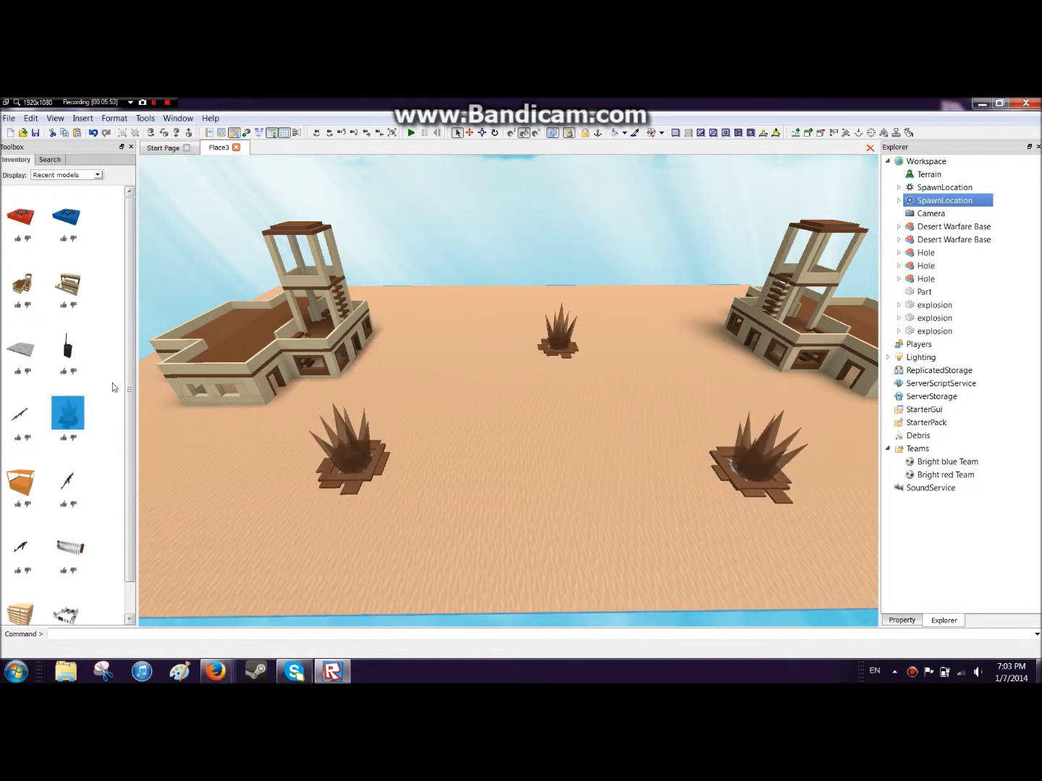
click(73, 422)
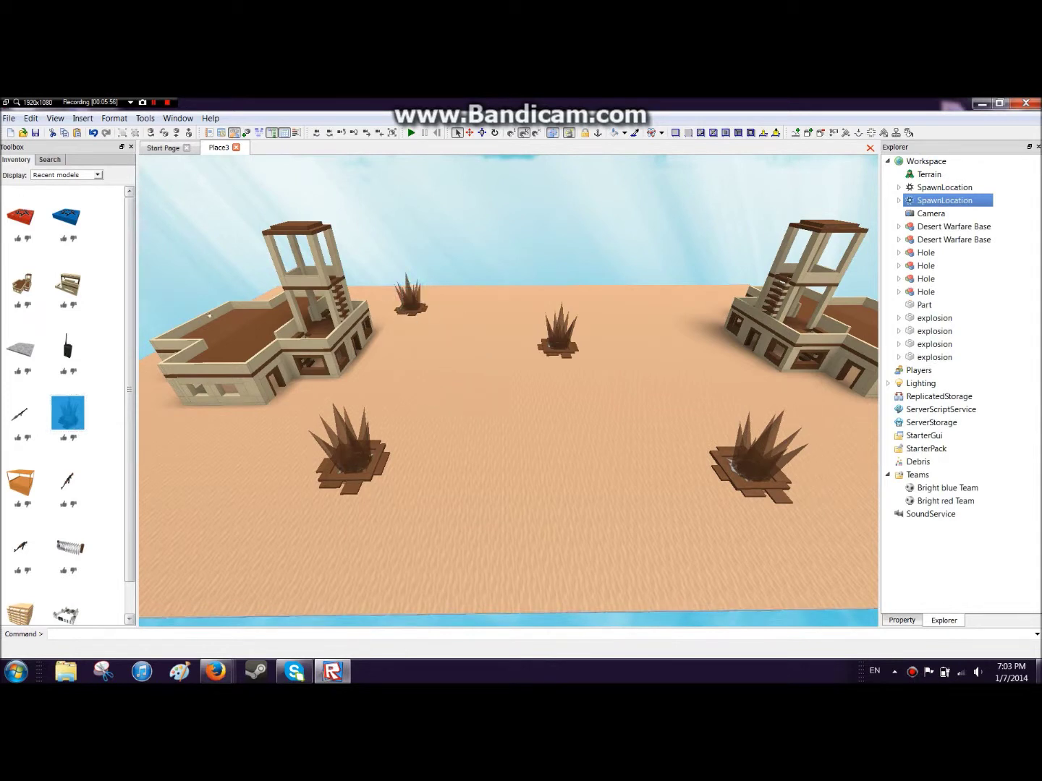
click(66, 426)
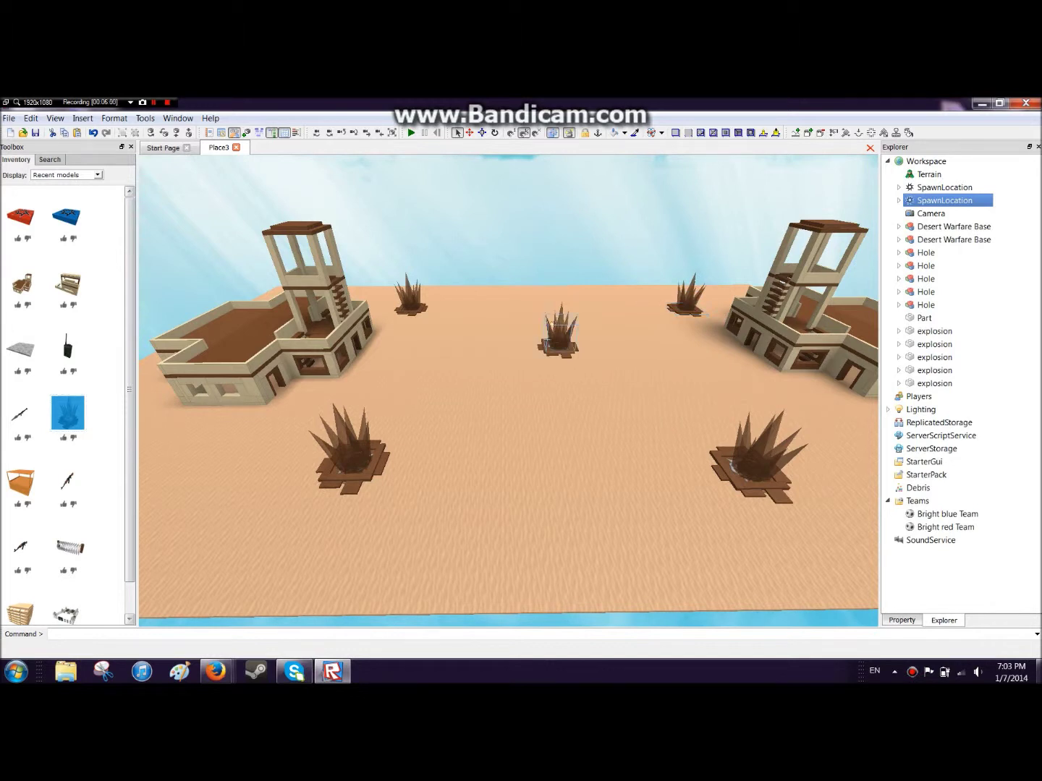
- Lock the sand platform and move the two front explosion craters inward, closer to the central one
click(545, 342)
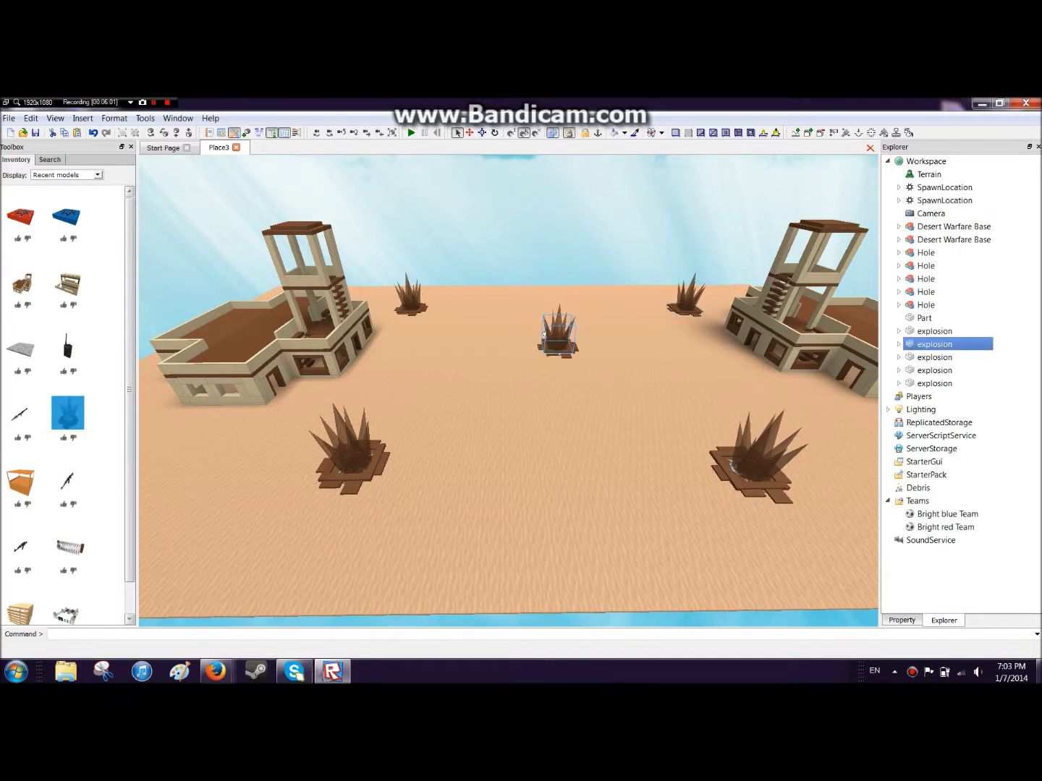
click(275, 403)
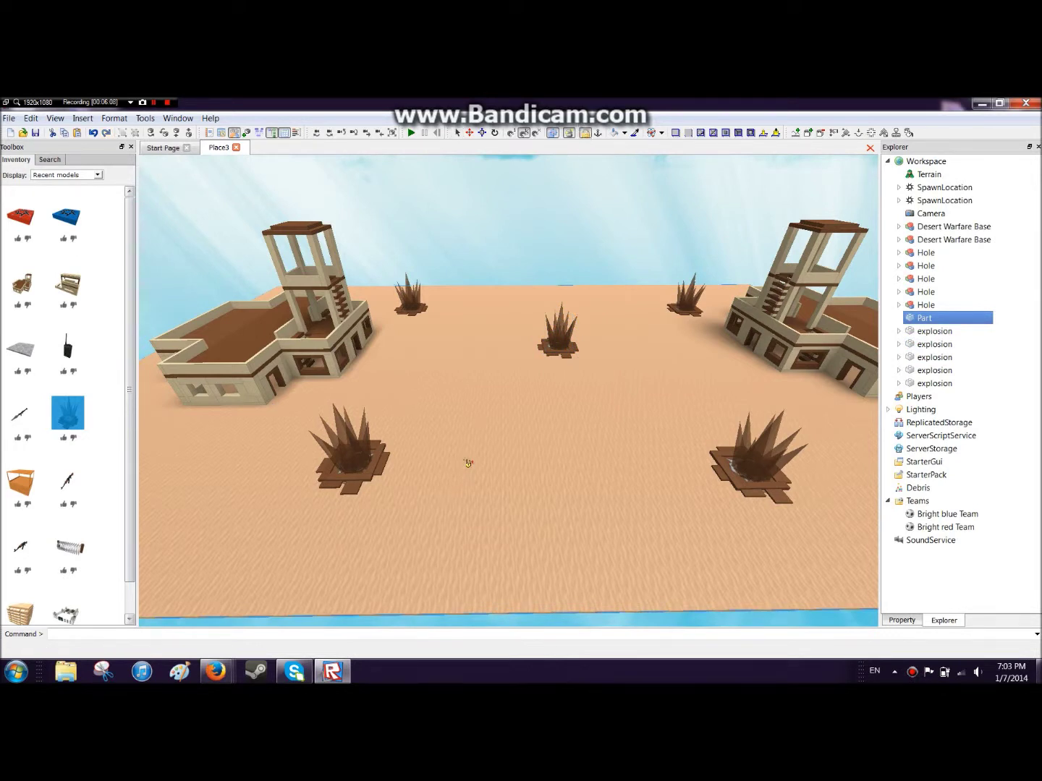
click(368, 452)
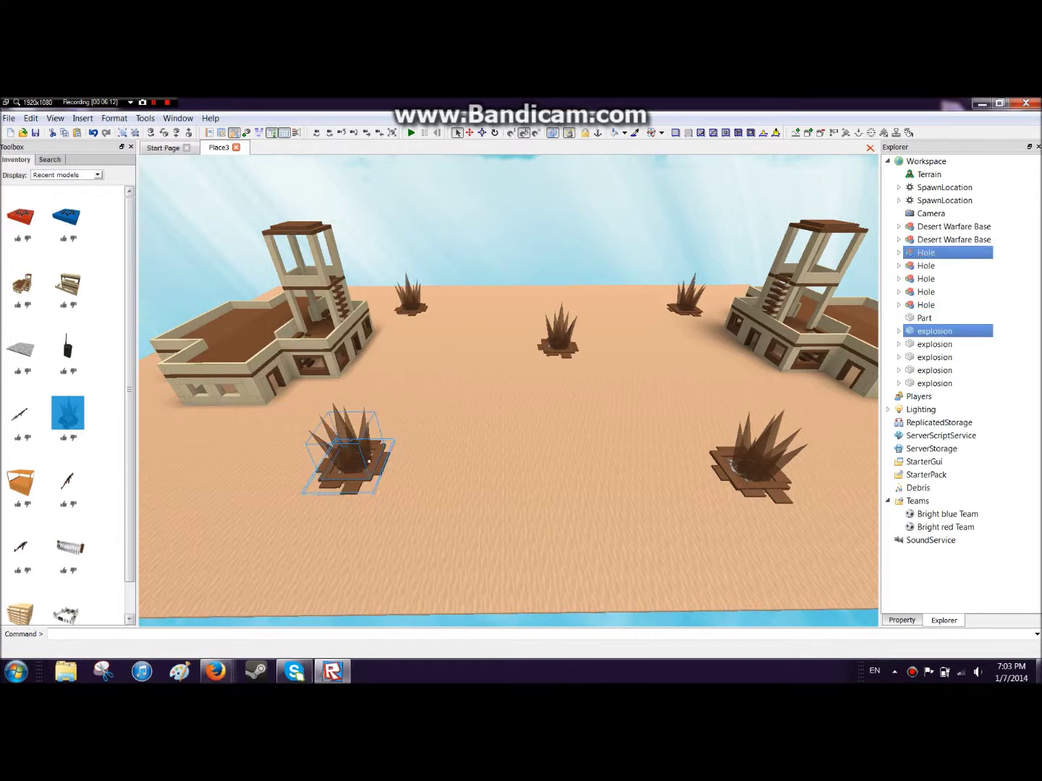
drag(367, 461, 453, 426)
click(804, 498)
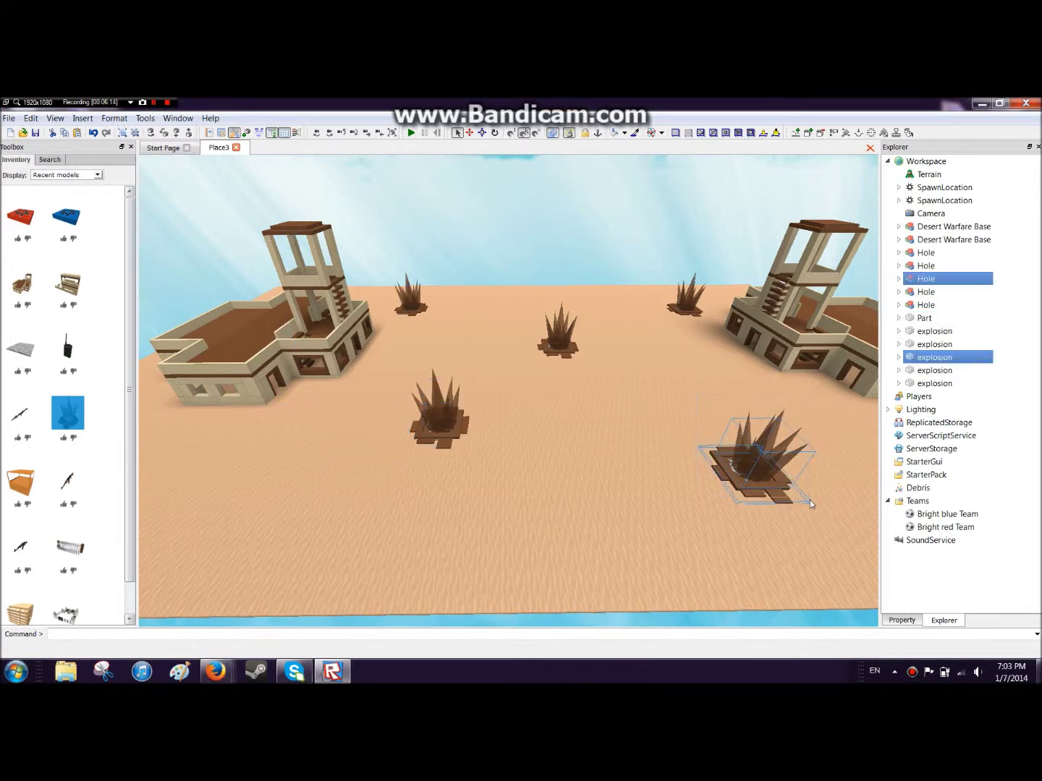
drag(803, 497, 671, 410)
- Run the simulation and examine the timed explosions and their craters up close and from a distance
right_drag(445, 492, 441, 492)
click(442, 492)
scroll(442, 492, down, 3)
scroll(441, 492, up, 2)
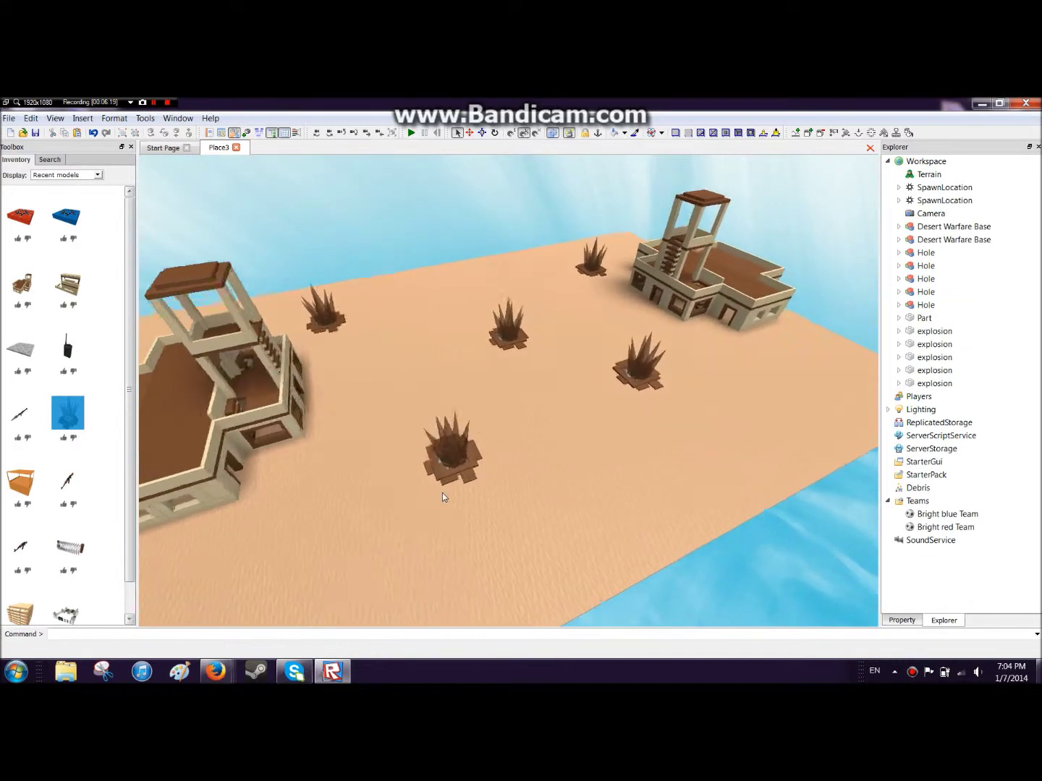
key(w)
key(d)
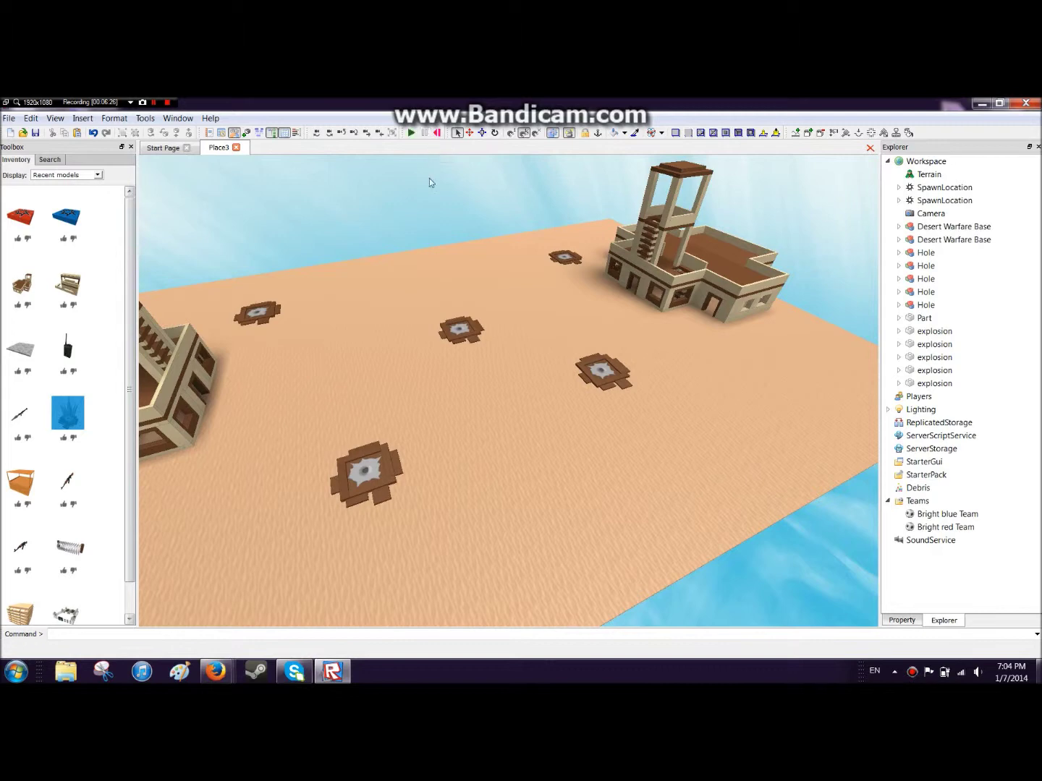
right_drag(553, 295, 540, 299)
key(w)
key(d)
click(491, 373)
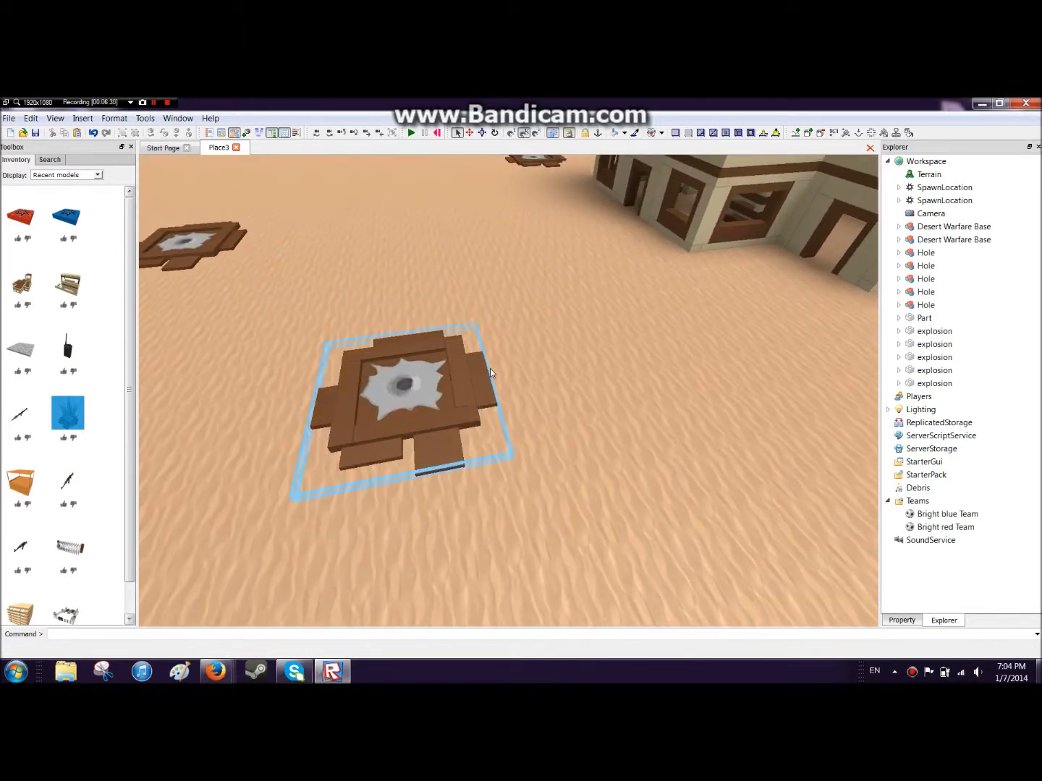
right_drag(490, 373, 489, 368)
key(s)
key(d)
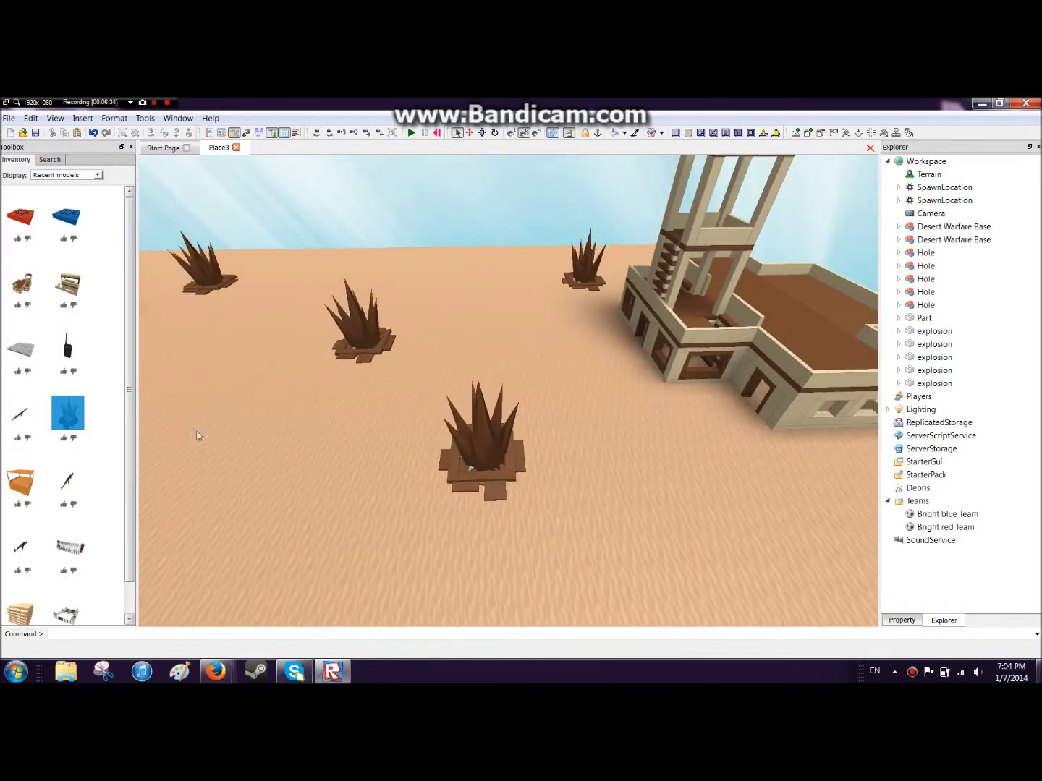
- Search the toolbox models for rpg and add the RPG-7 to the starter pack
click(50, 160)
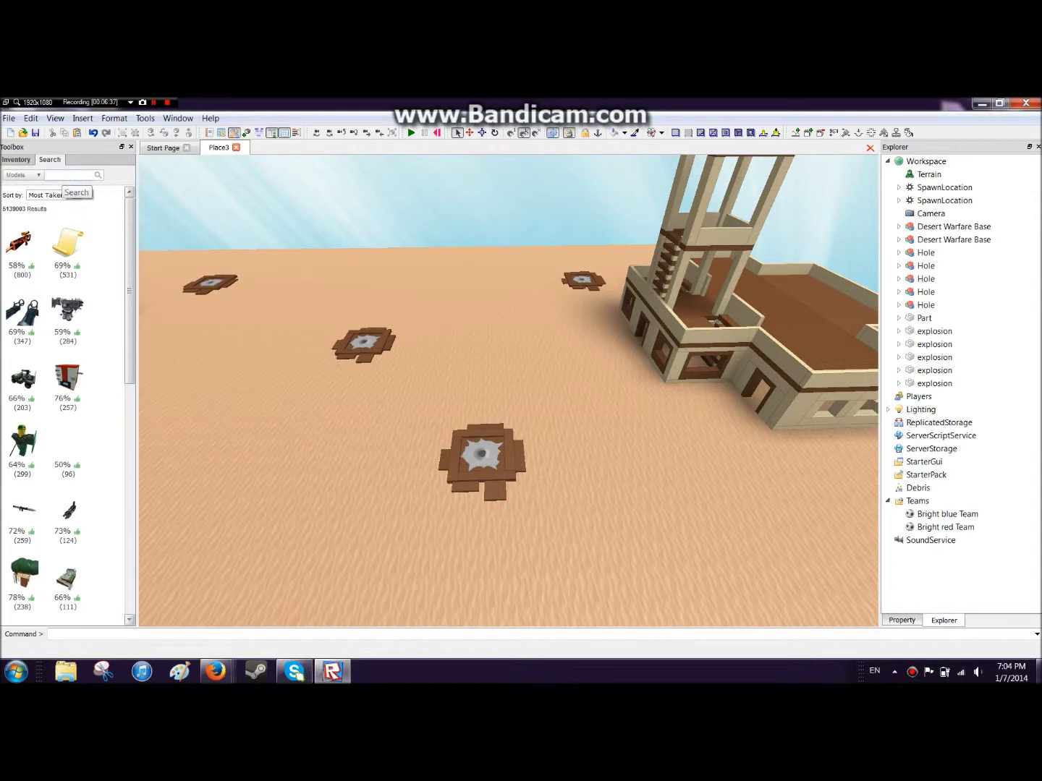
text(pg)
key(Return)
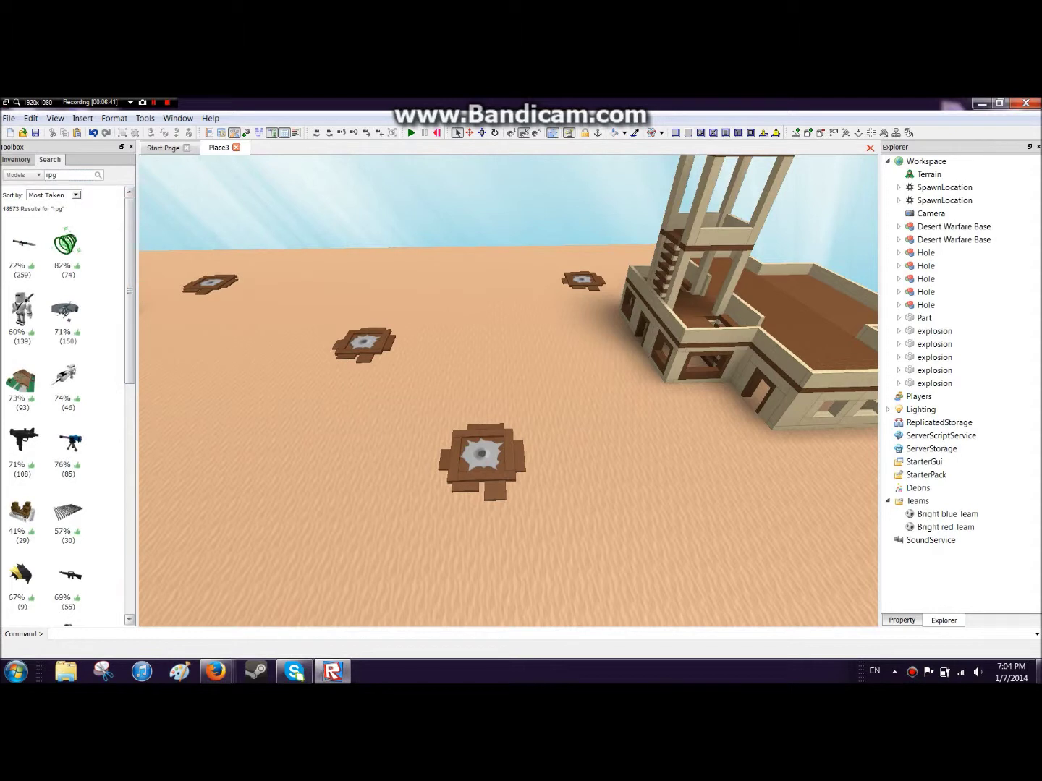
scroll(120, 546, down, 6)
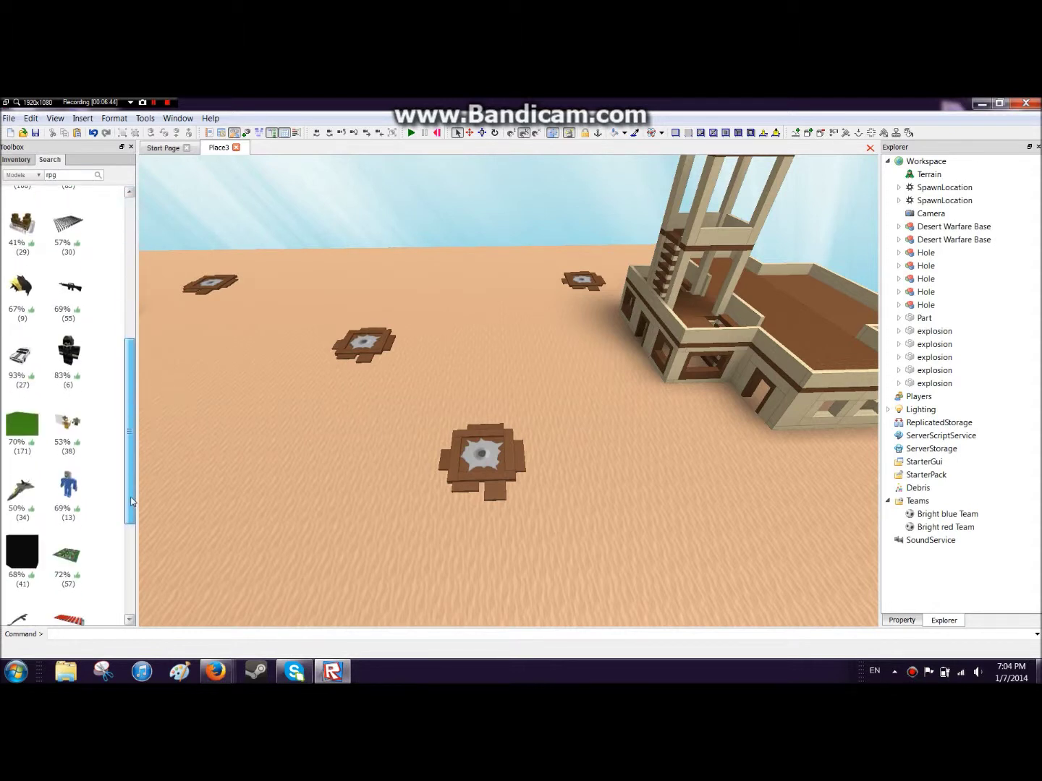
scroll(120, 546, down, 3)
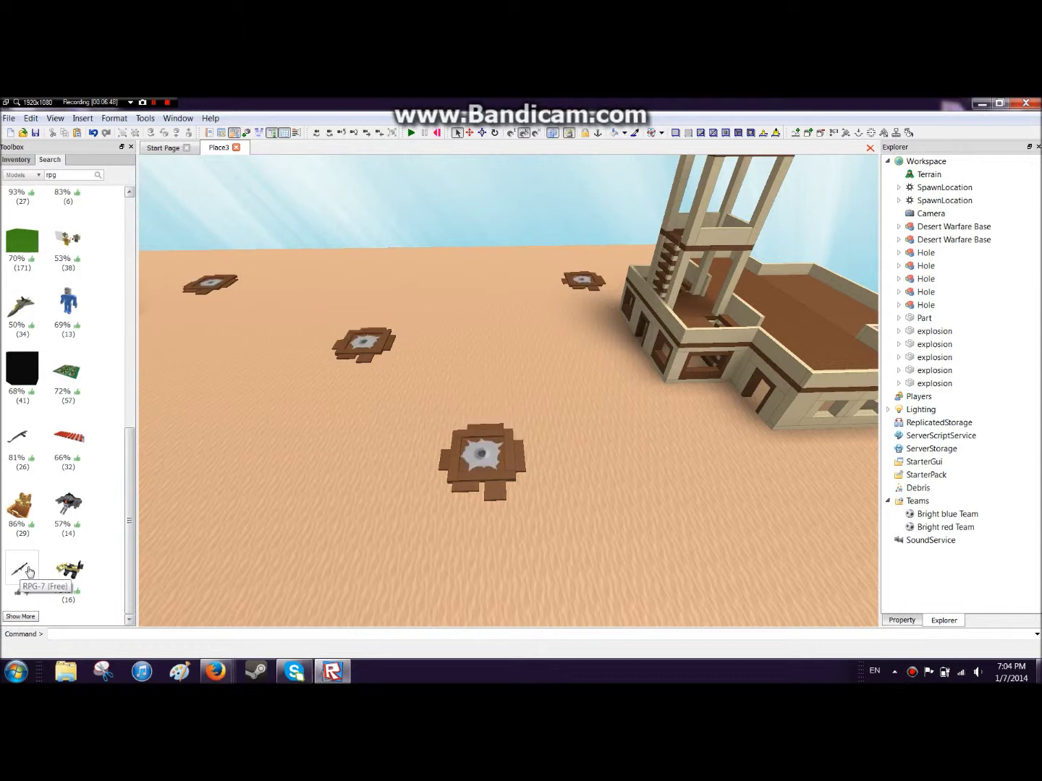
click(26, 571)
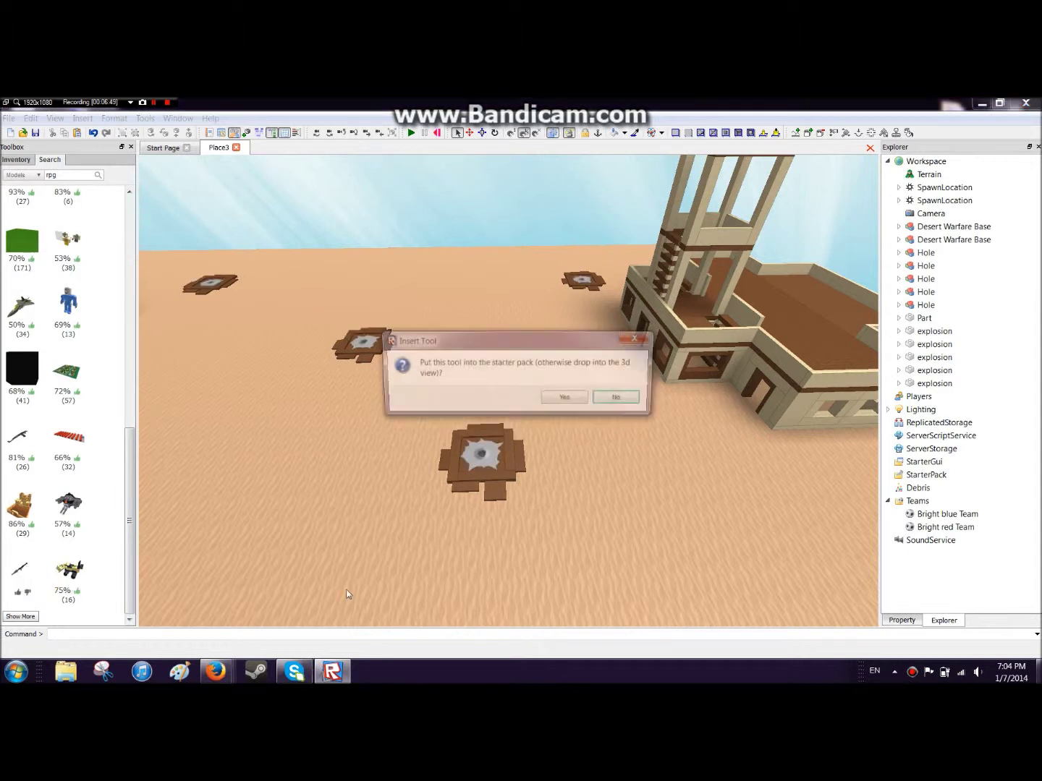
click(554, 400)
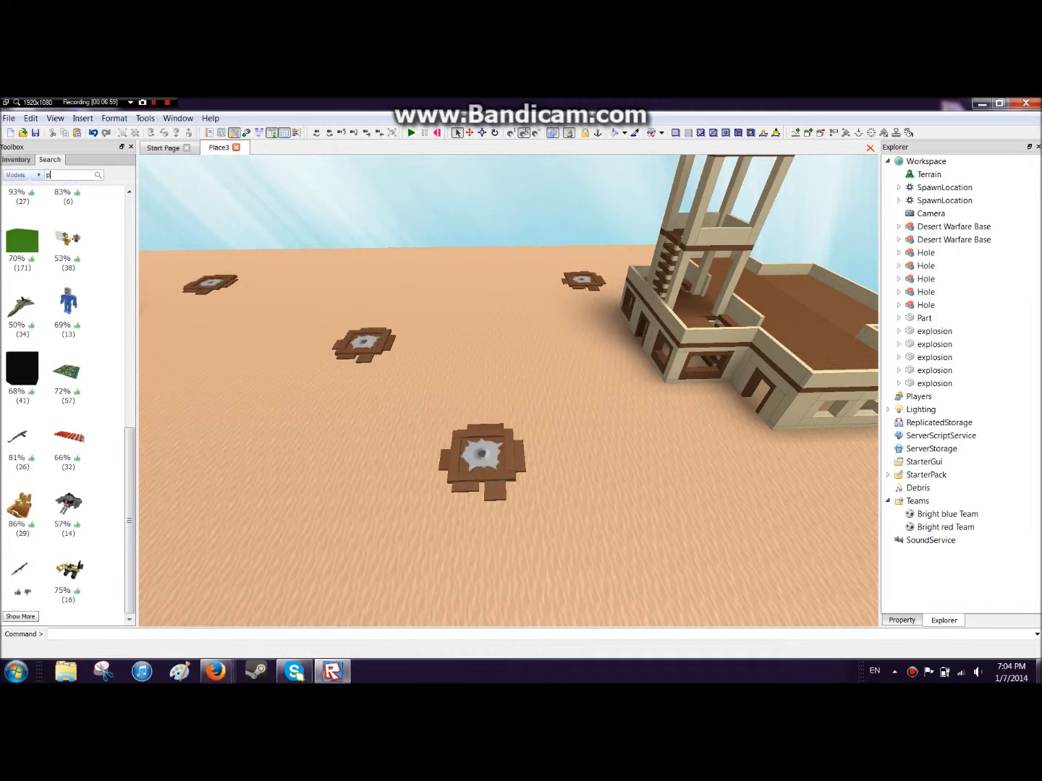
- Search the toolbox models for pistol and add the Desert Eagle and the black submachine gun to the starter pack
key(Return)
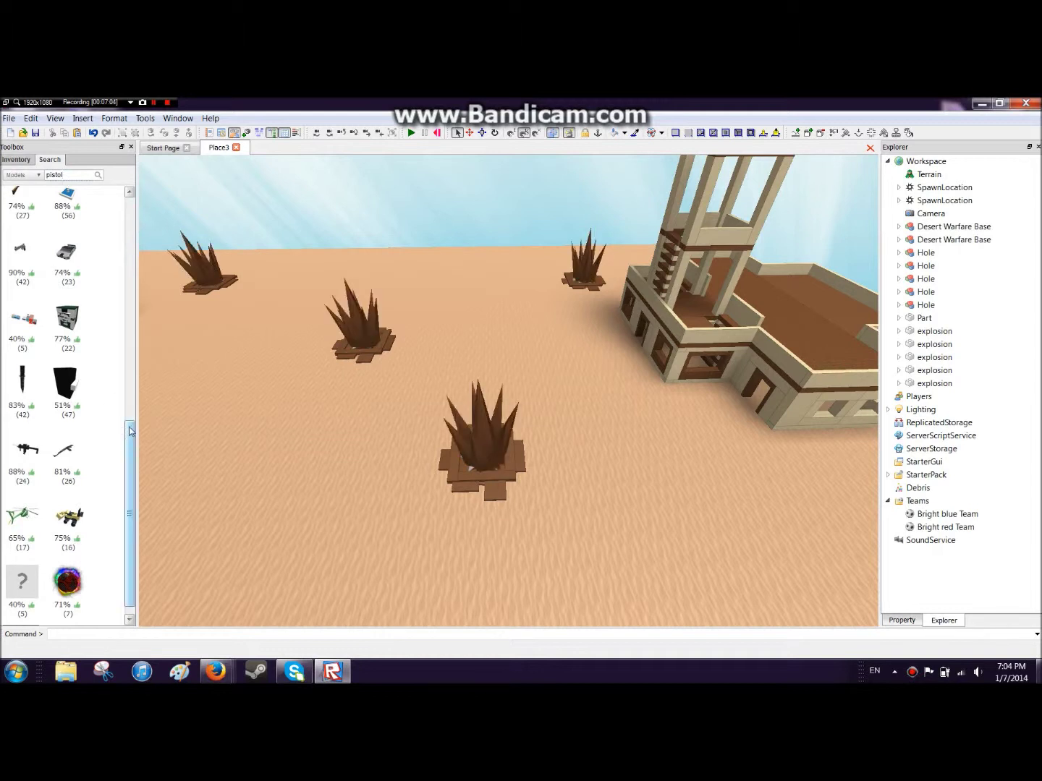
drag(131, 437, 131, 224)
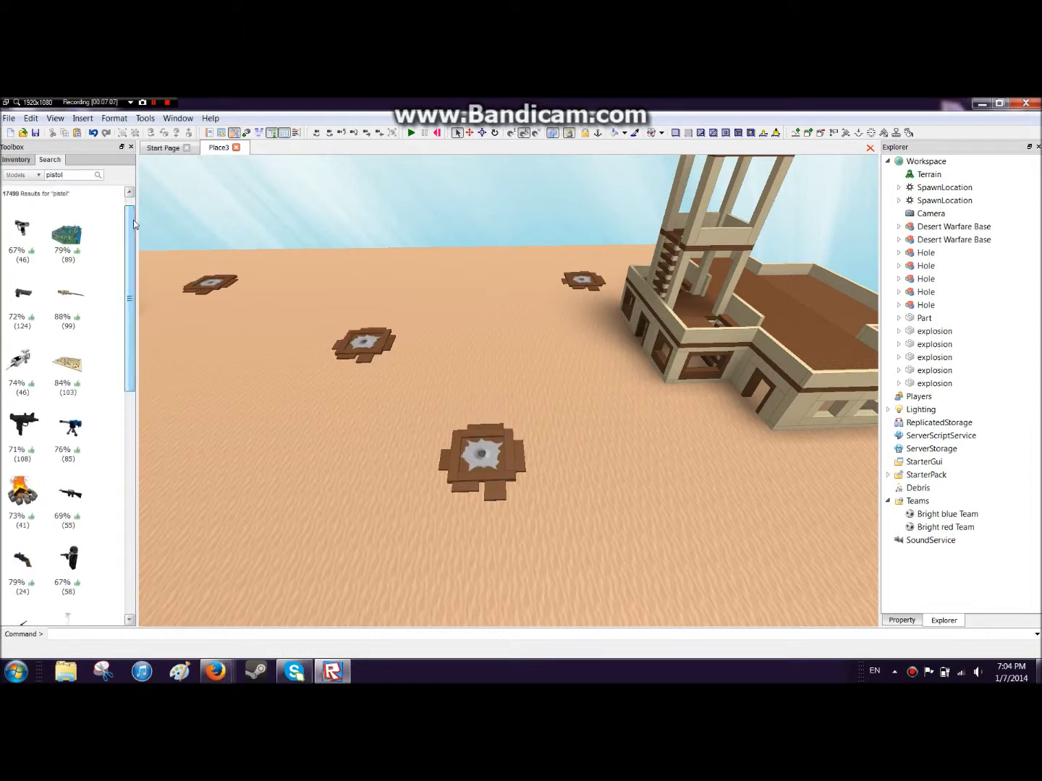
click(23, 293)
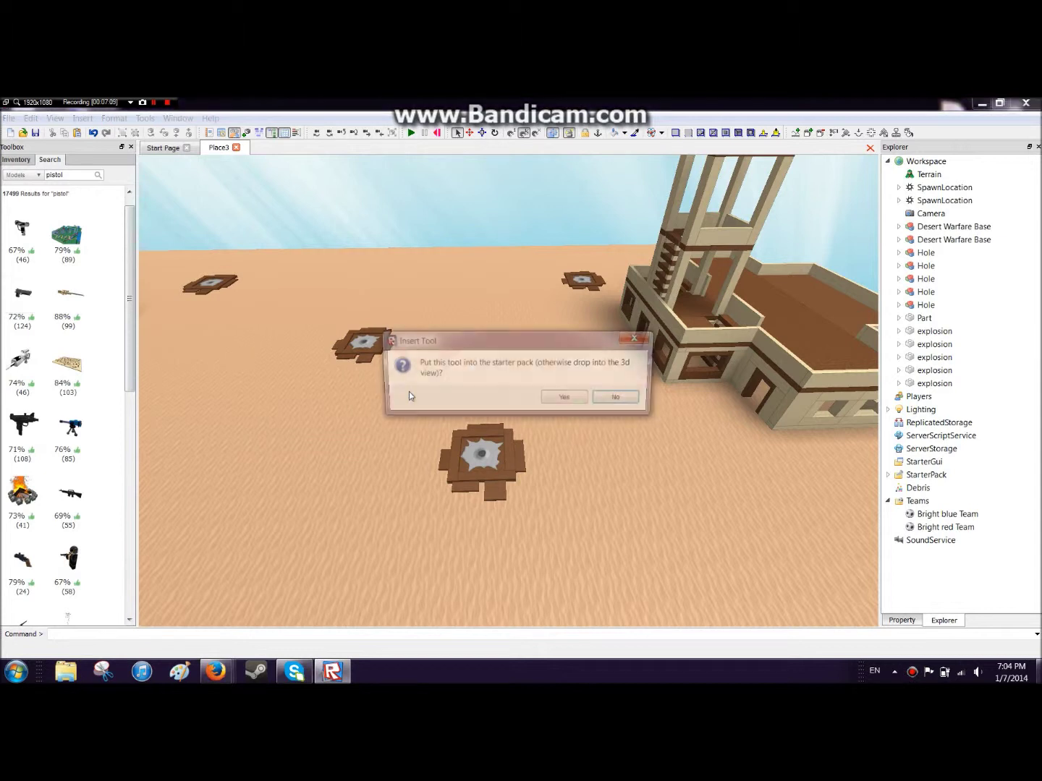
click(561, 400)
click(22, 424)
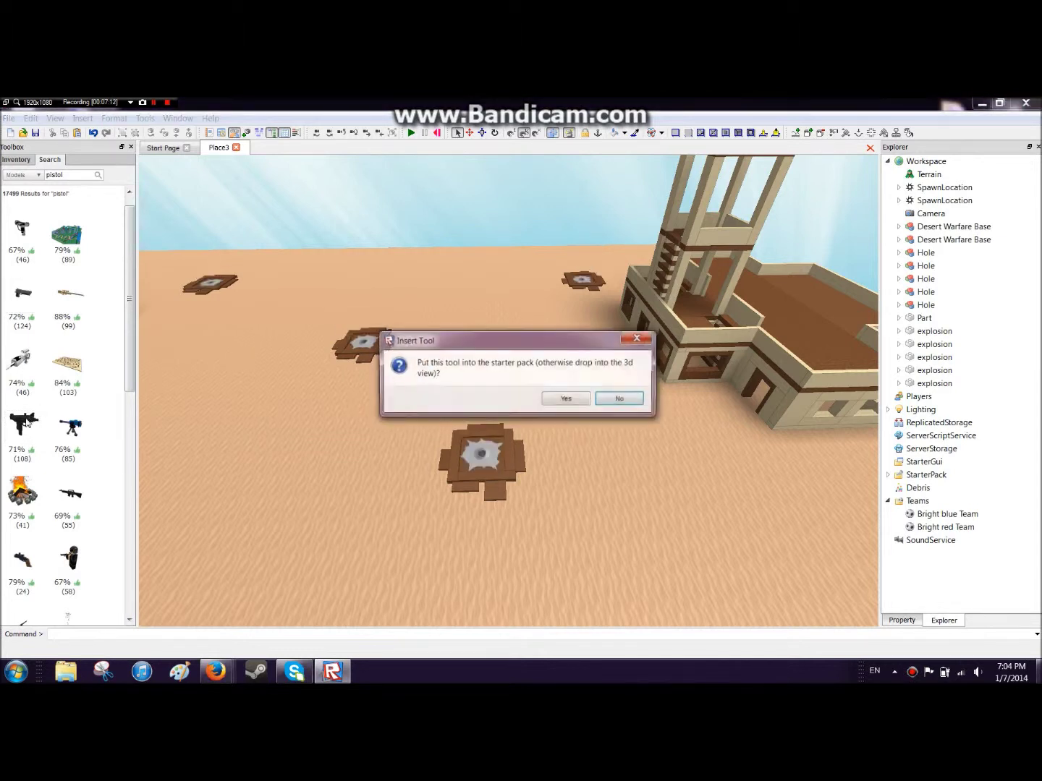
click(564, 400)
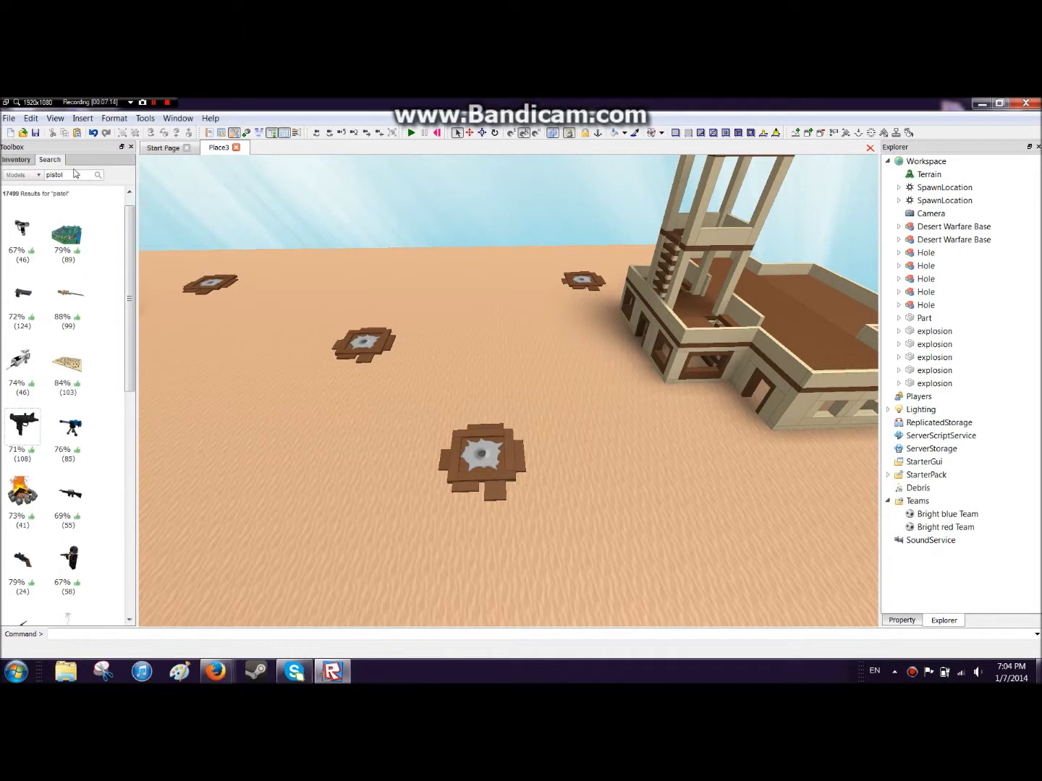
- Clear the model search text and move the Desert Warfare Base overhanging the platform edge inward so it sits fully on the sand
key(BackSpace)
right_drag(455, 261, 442, 264)
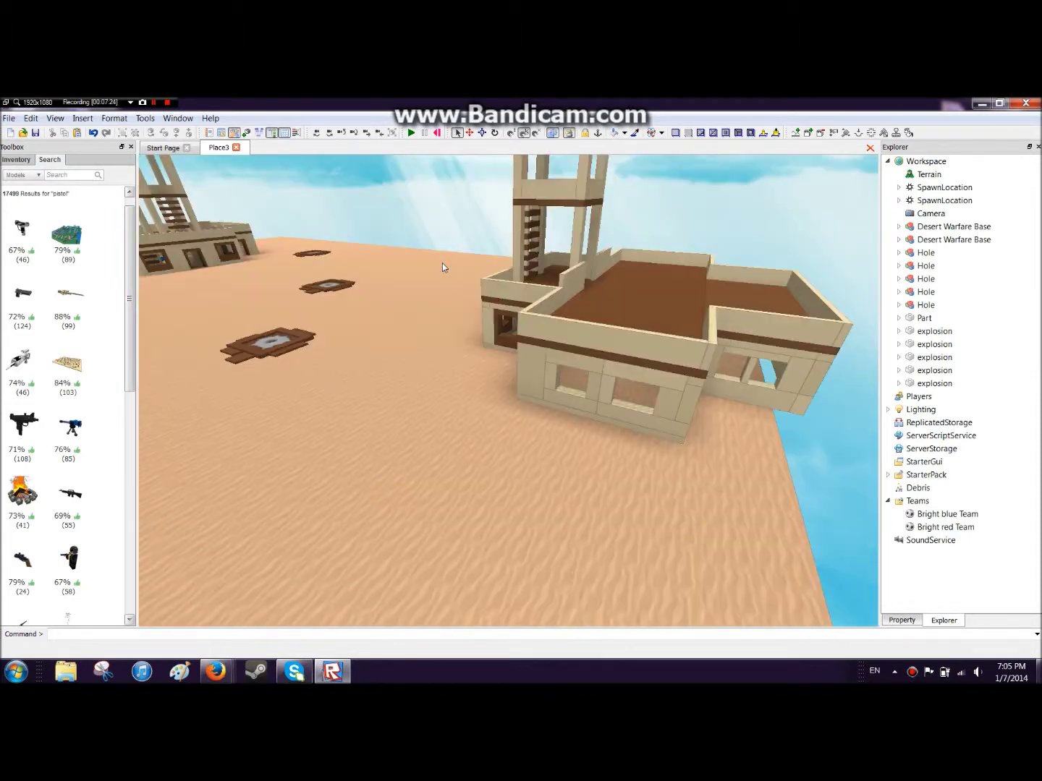
scroll(441, 263, down, 5)
click(562, 357)
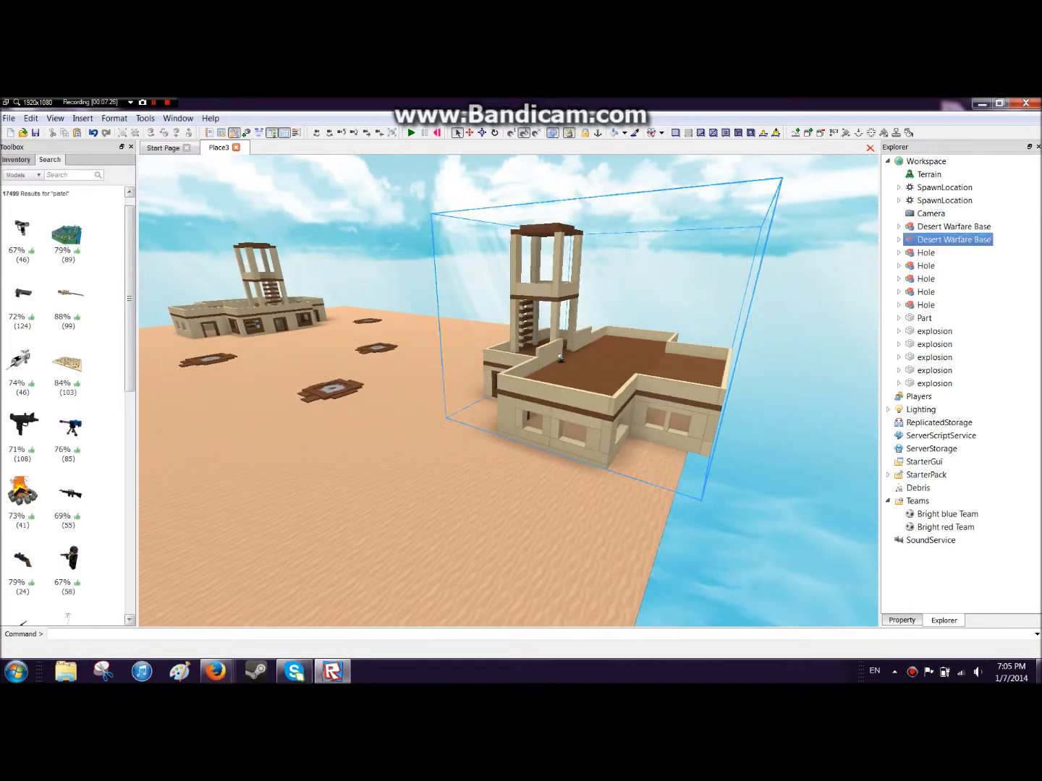
drag(561, 357, 534, 384)
right_drag(516, 379, 517, 381)
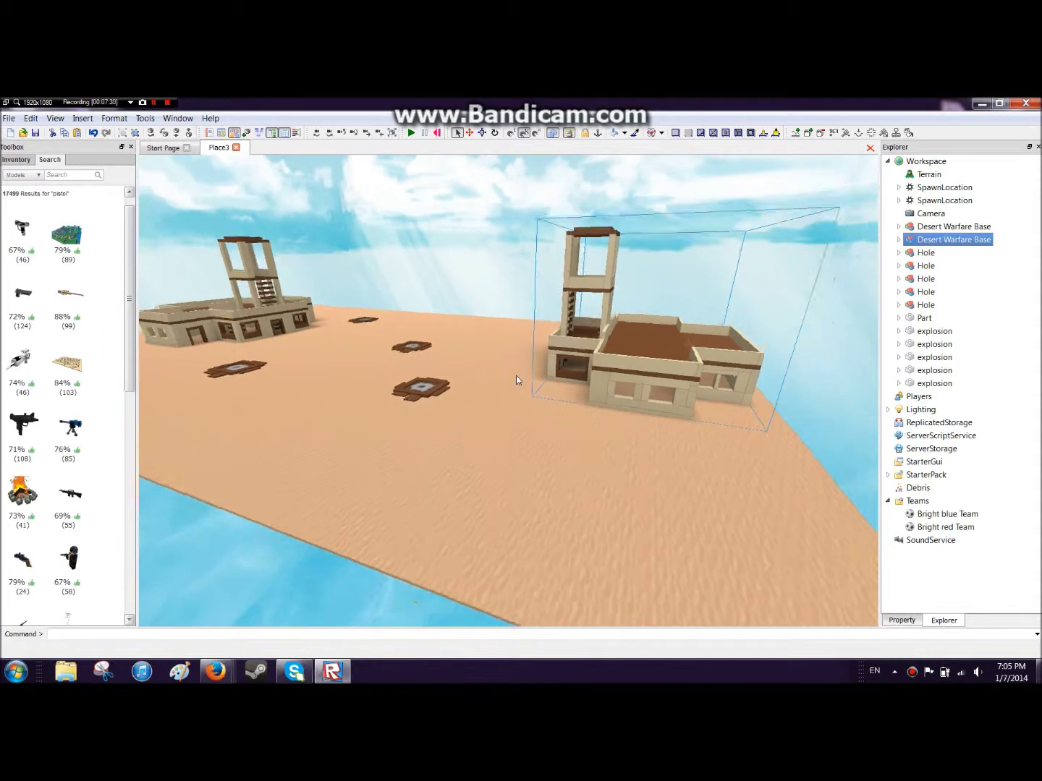
scroll(517, 380, down, 3)
click(721, 234)
right_drag(722, 233, 722, 233)
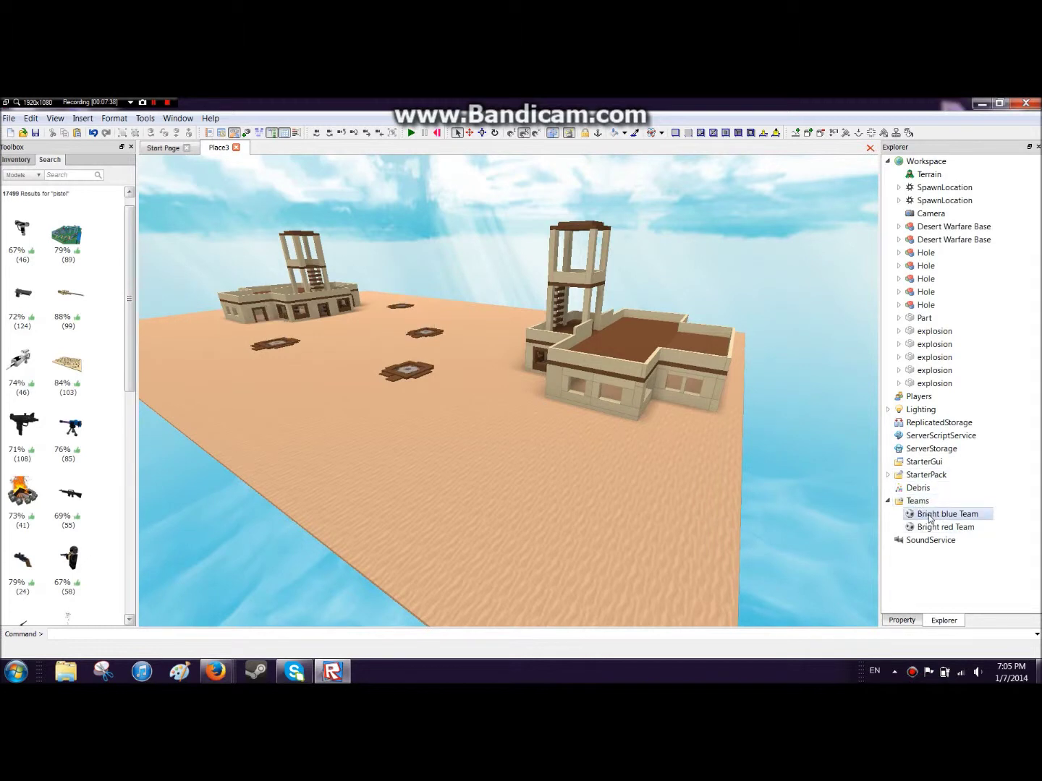
- Rename the Bright blue Team as The Blue Bros
click(932, 515)
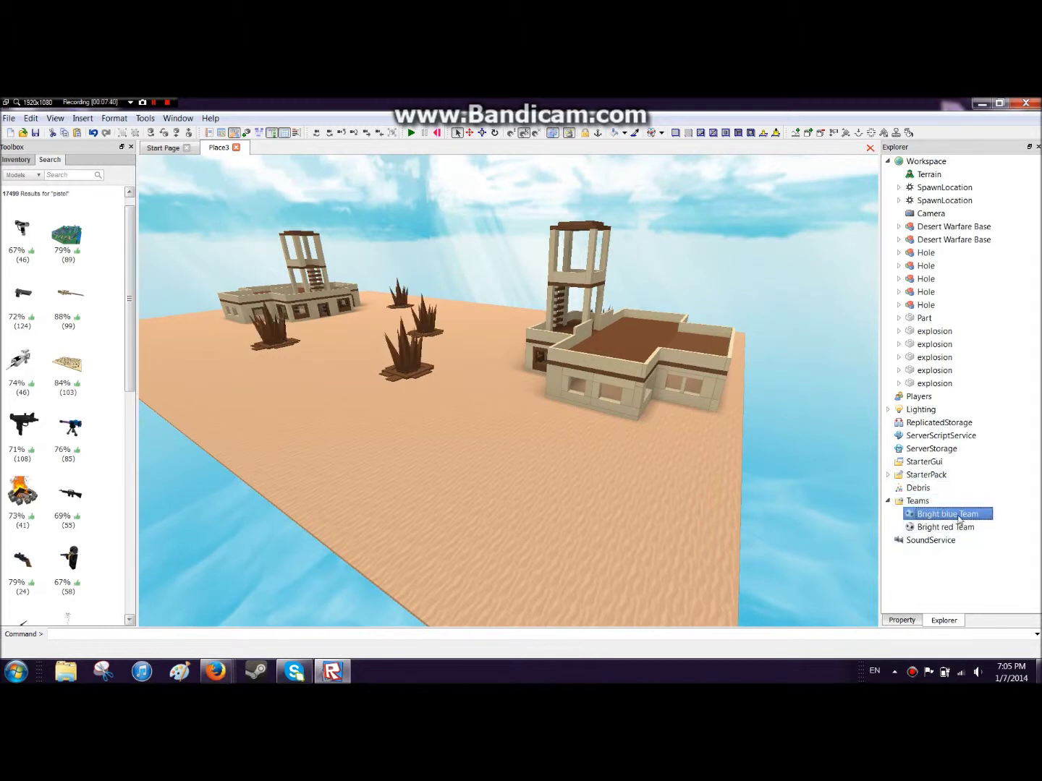
click(901, 621)
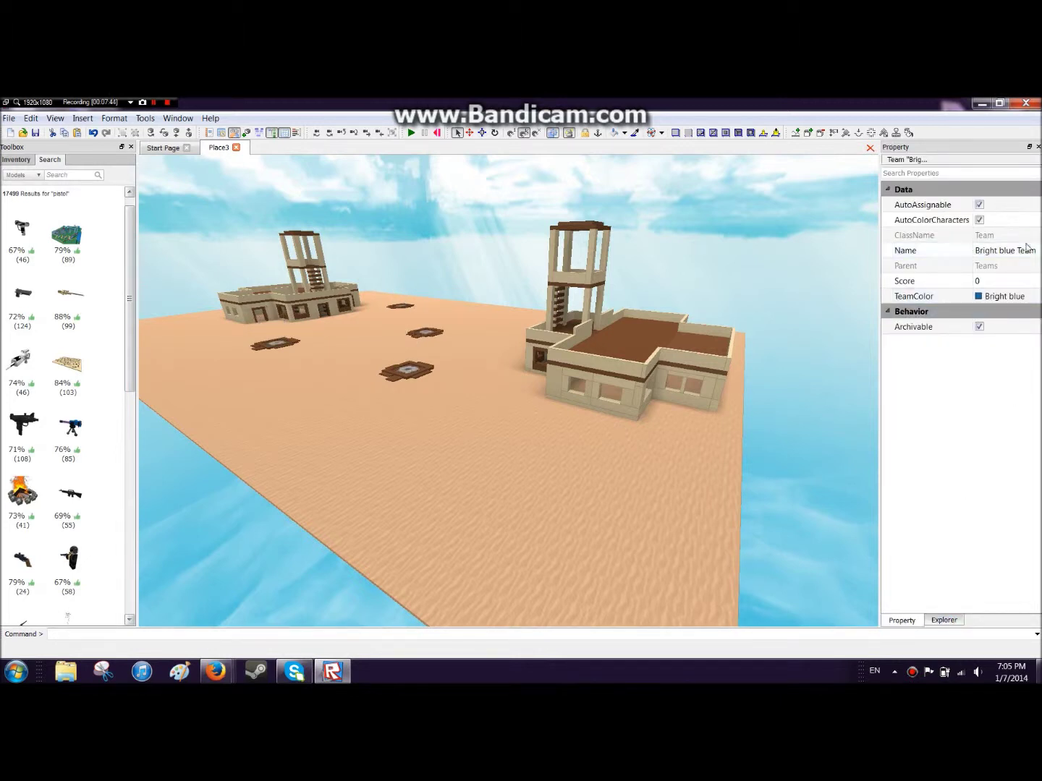
click(1001, 251)
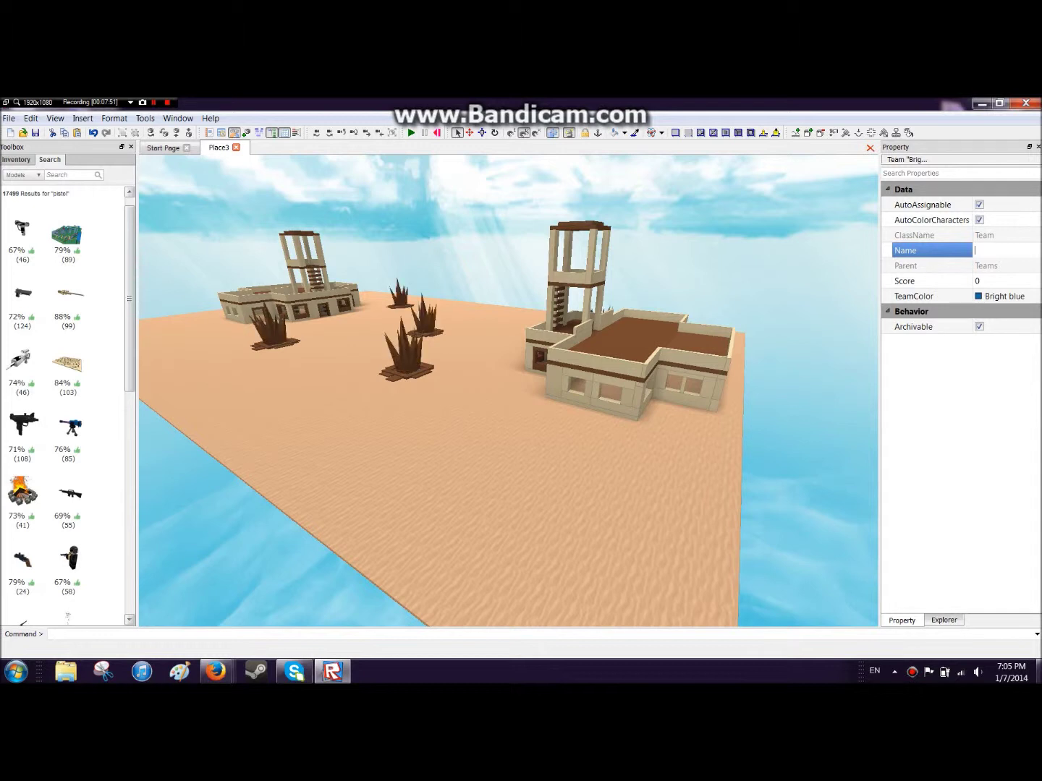
text(he)
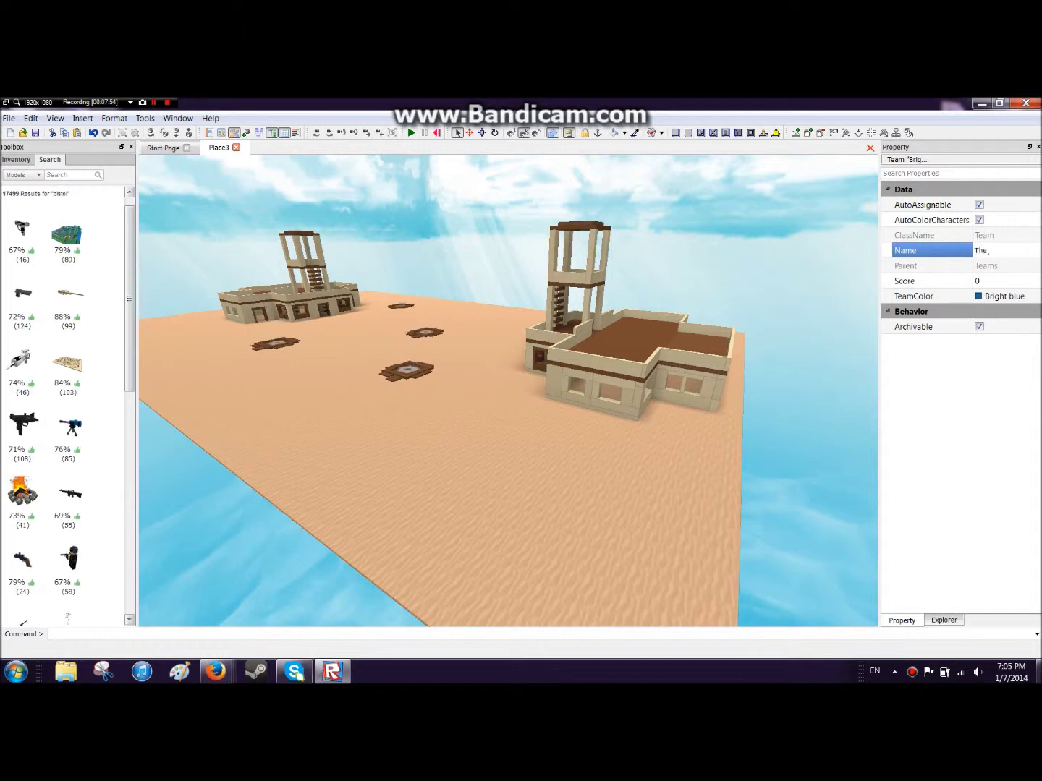
text( Blue Bros)
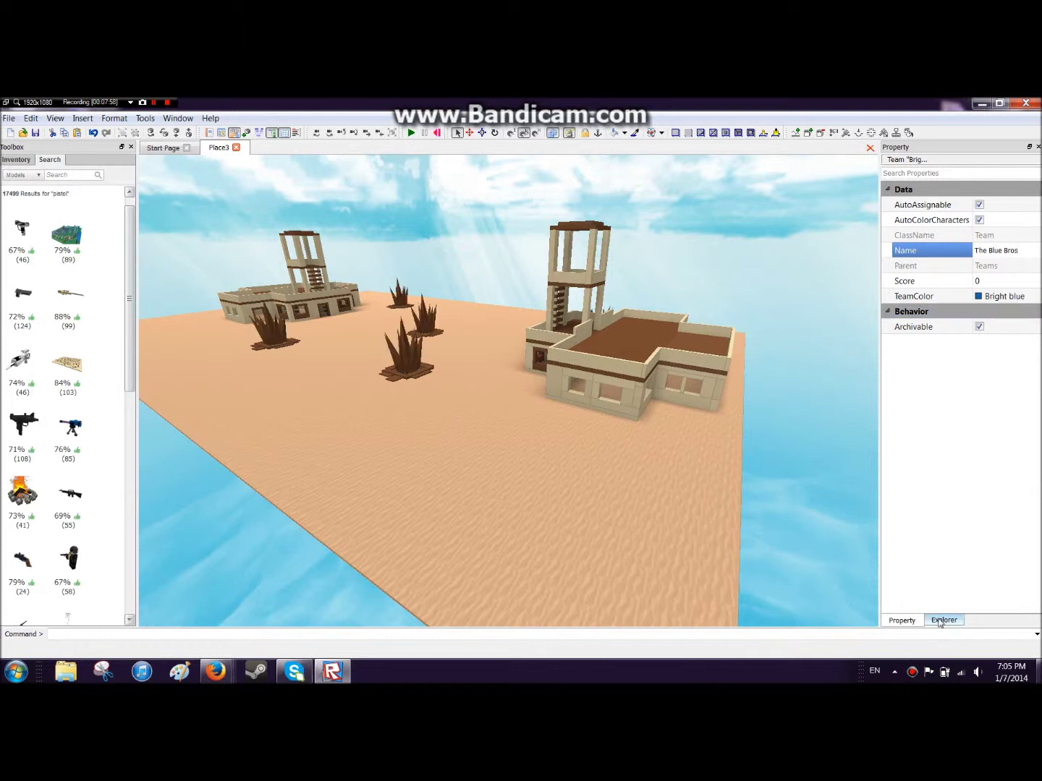
click(939, 623)
- Rename the Bright red Team as Red, Time for Bed
click(946, 527)
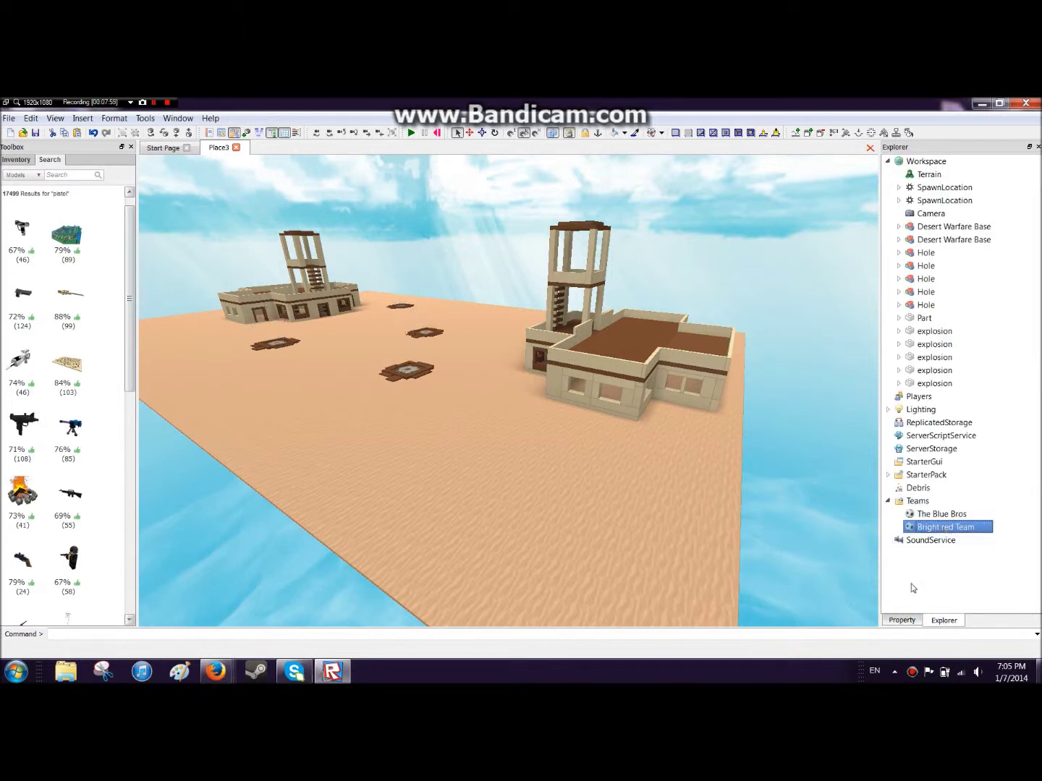
click(902, 622)
click(1004, 252)
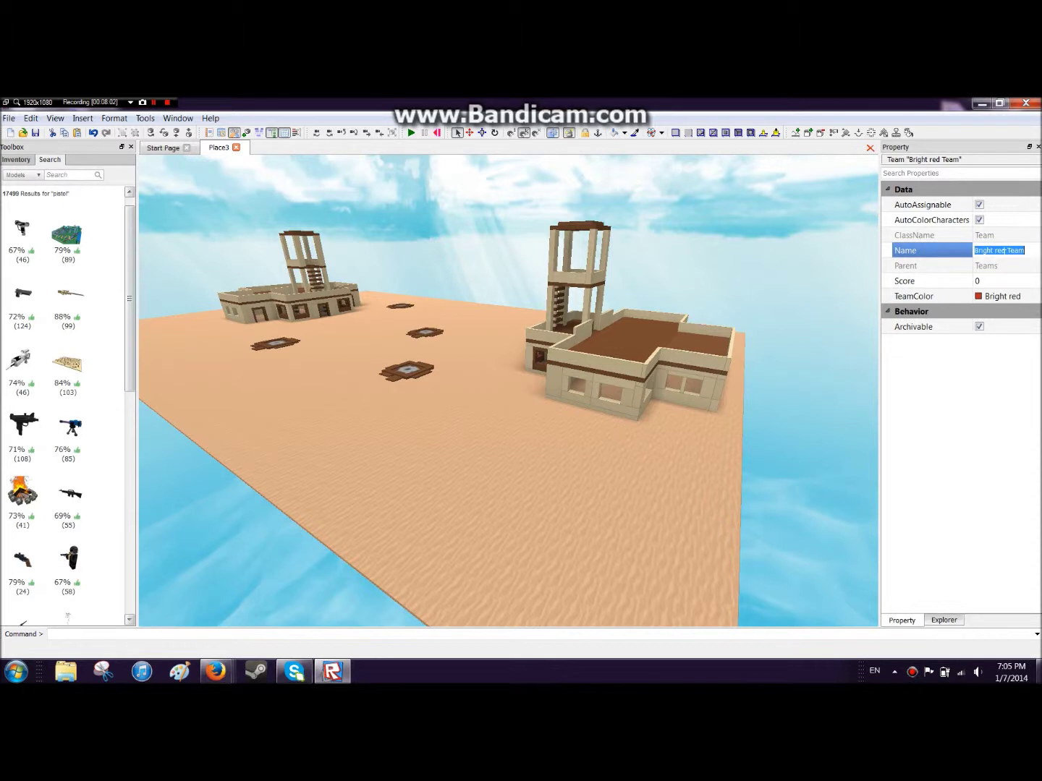
key(BackSpace)
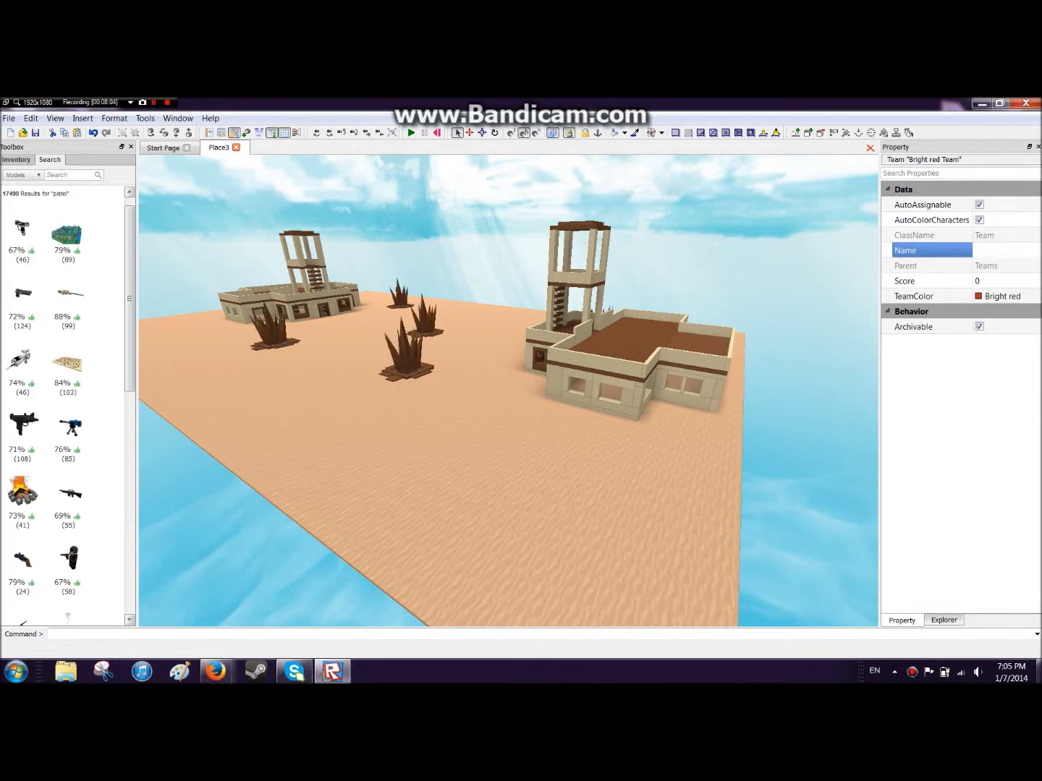
text(Red, Time for)
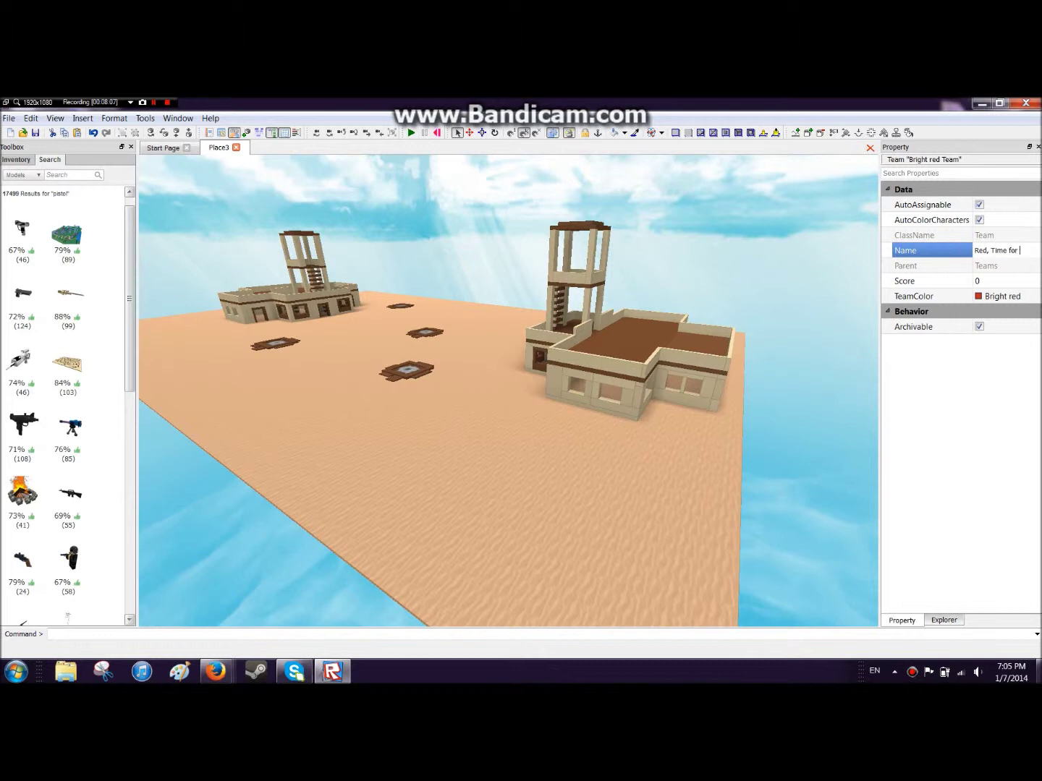
text( Bed)
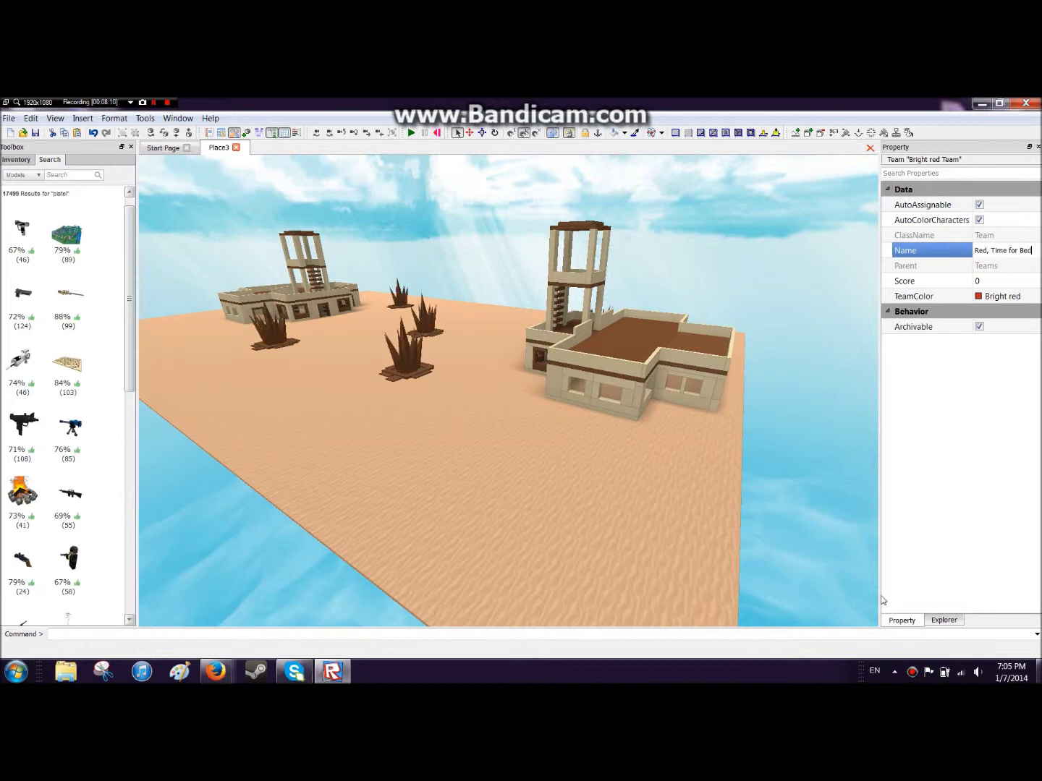
click(930, 624)
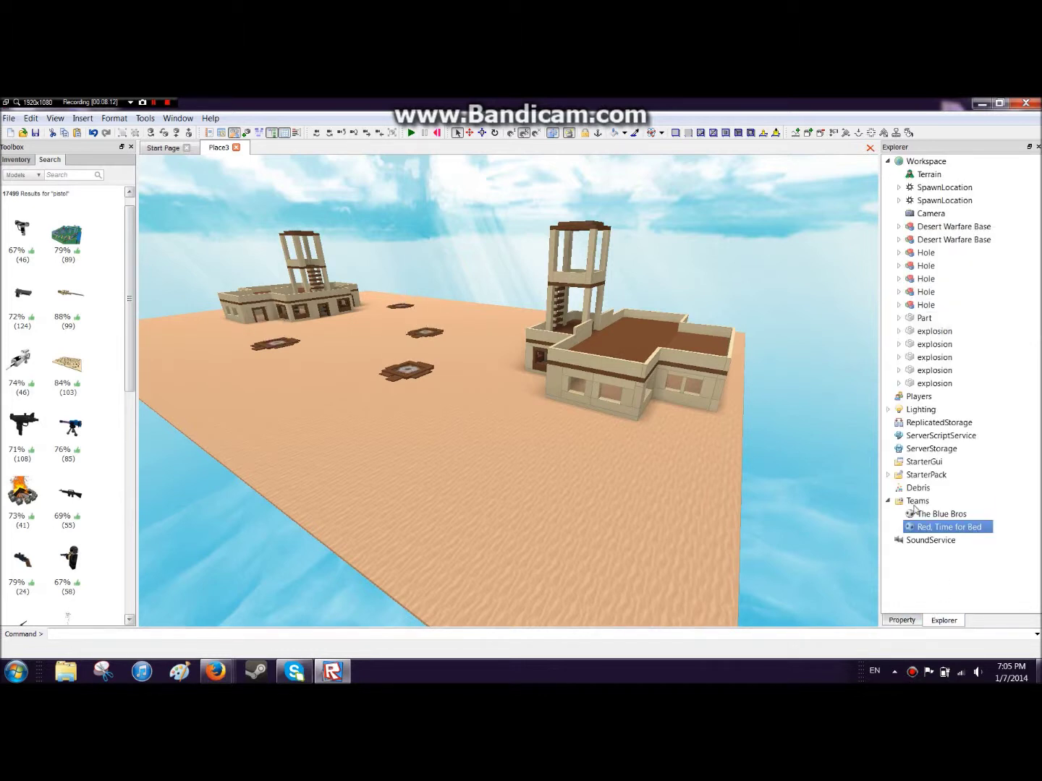
- Examine the map from several sides, checking both bases and the explosion craters between them
scroll(704, 481, down, 5)
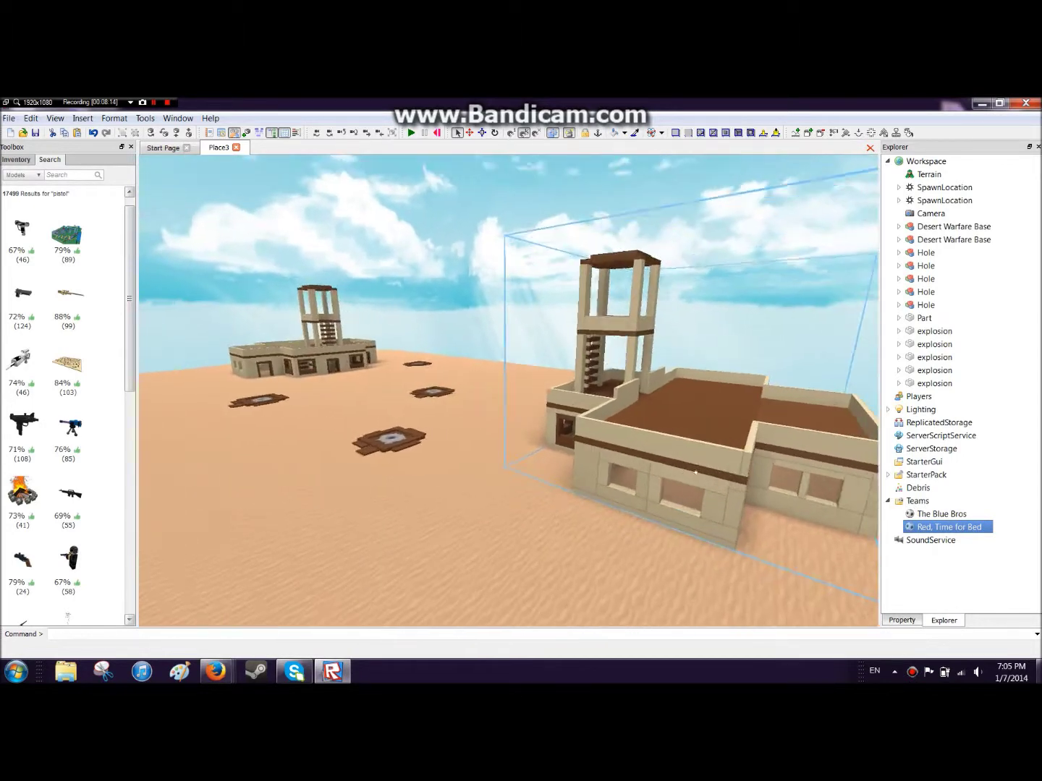
mouse_move(695, 472)
right_down()
mouse_move(705, 482)
mouse_move(686, 483)
right_up()
key(s)
key(d)
scroll(705, 482, down, 2)
scroll(706, 482, up, 3)
scroll(704, 482, up, 3)
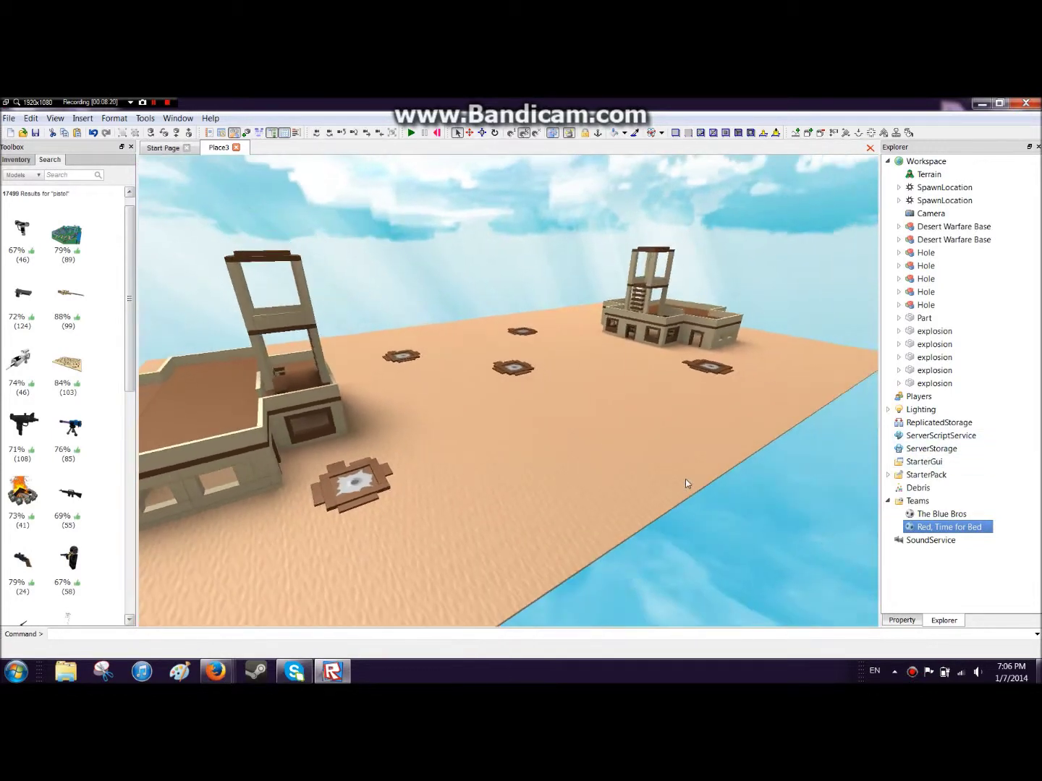
scroll(687, 483, down, 2)
scroll(609, 449, up, 1)
right_drag(608, 448, 587, 408)
scroll(588, 408, up, 1)
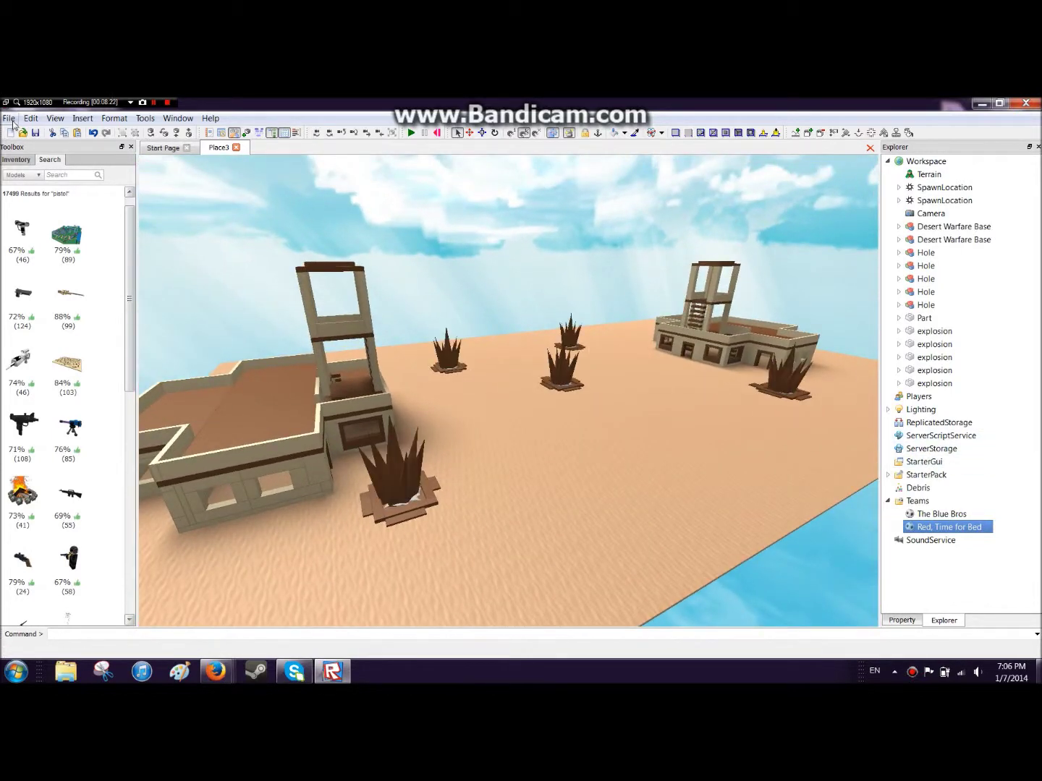
- Publish the place to ROBLOX
click(12, 123)
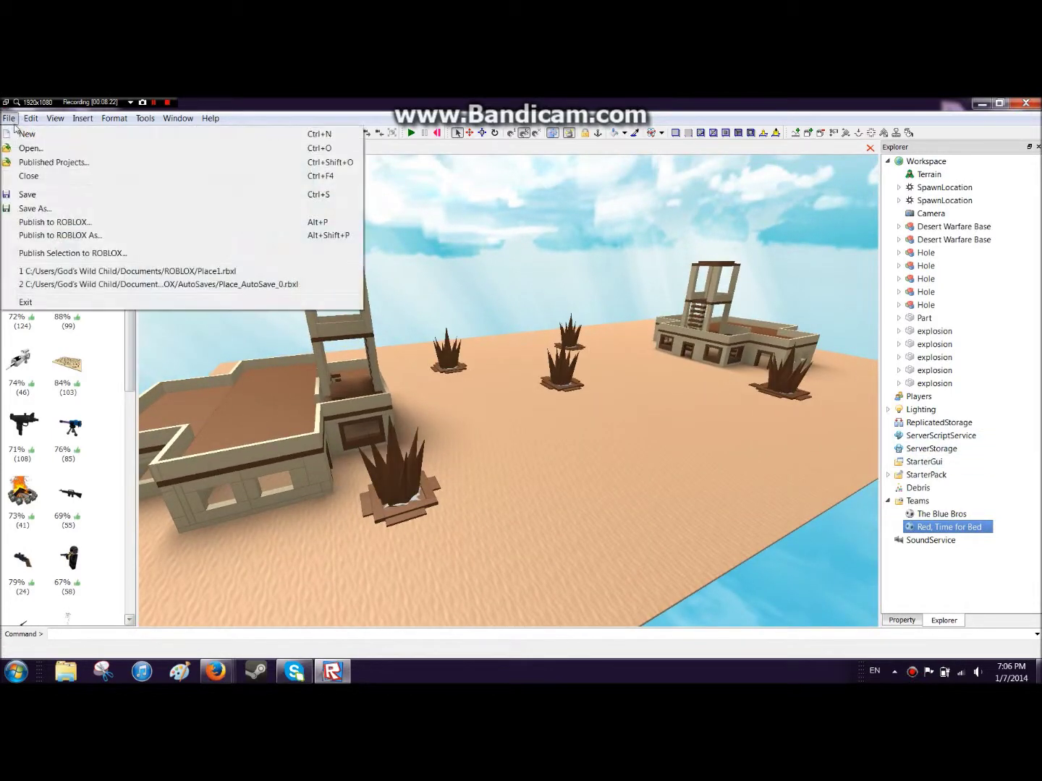
click(51, 229)
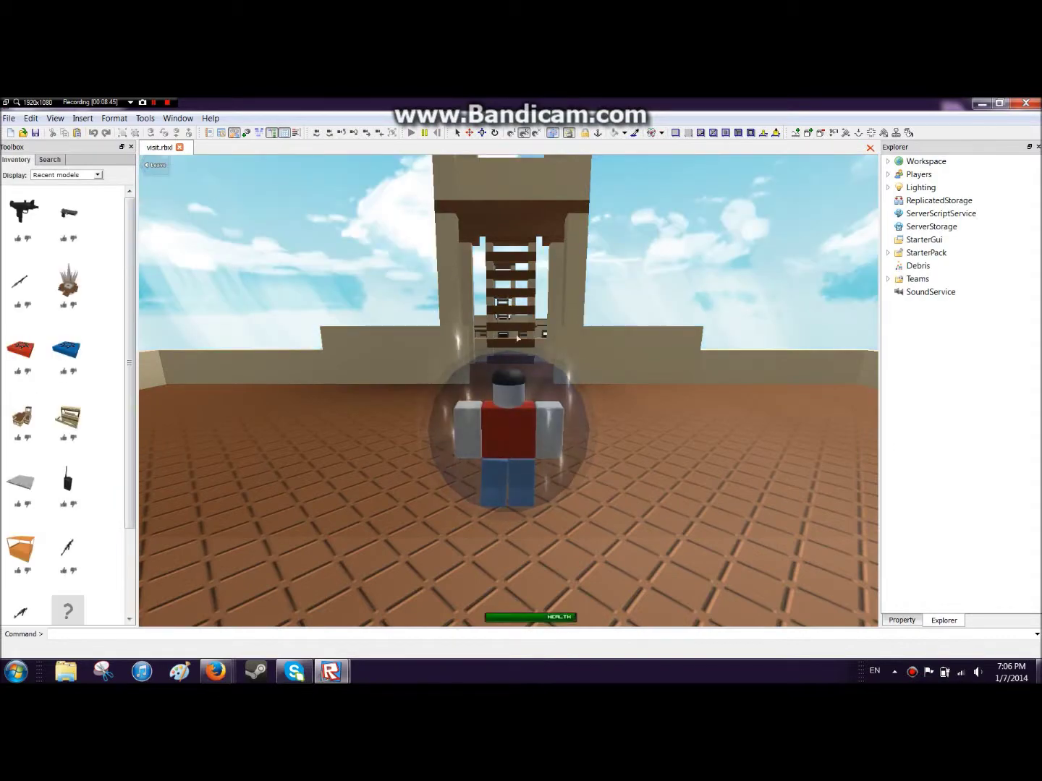
- Play-test the map by walking and jumping around the blue base's roof near the lookout tower
right_drag(517, 338, 520, 339)
key(w)
key(space)
key(d)
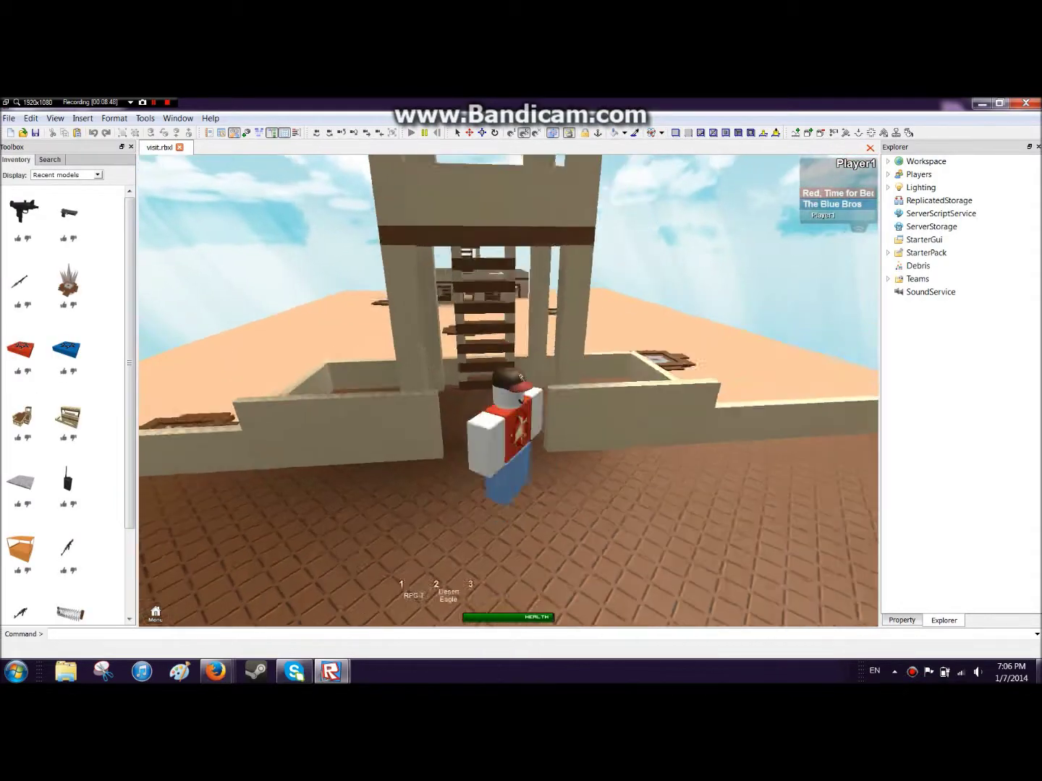
key(s)
key(space)
key(w)
key(space)
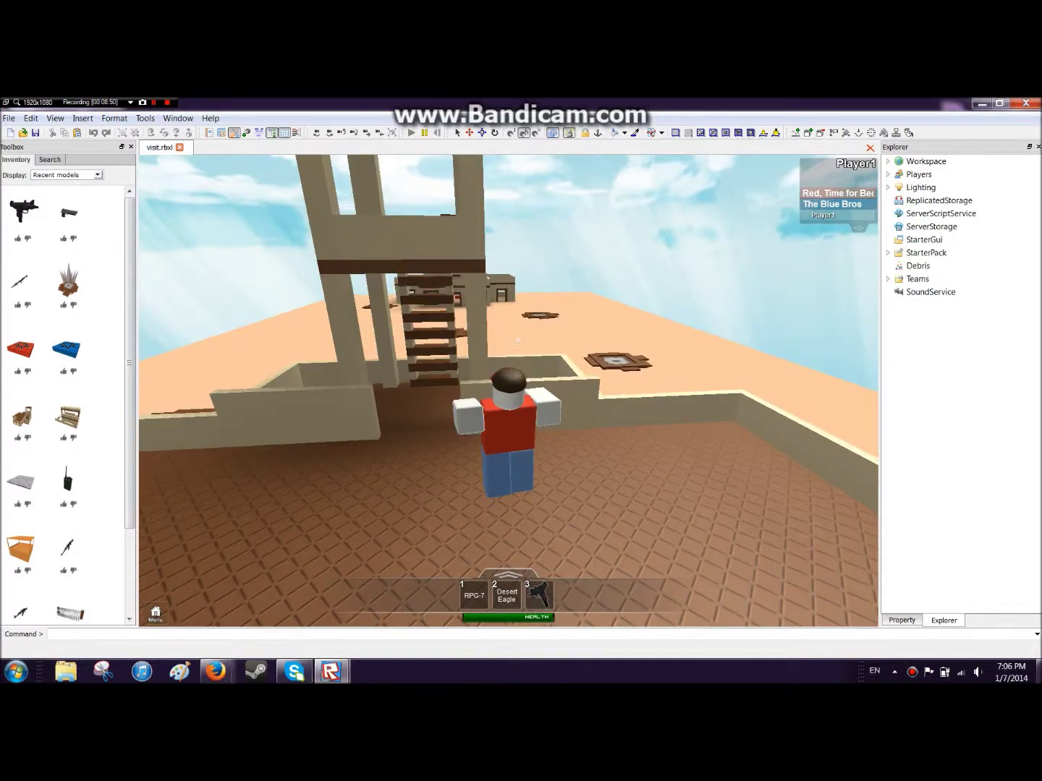
- Check the base roof in first- and third-person view with the submachine gun equipped
key(s)
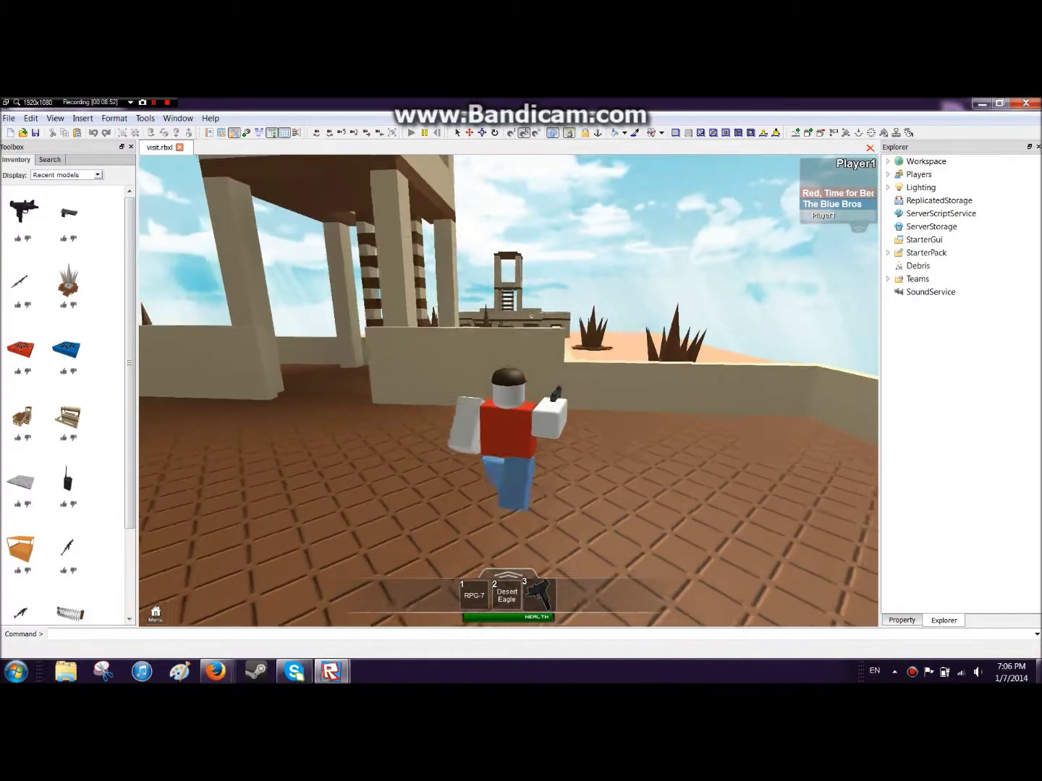
key(space)
right_drag(529, 319, 552, 286)
scroll(552, 287, up, 3)
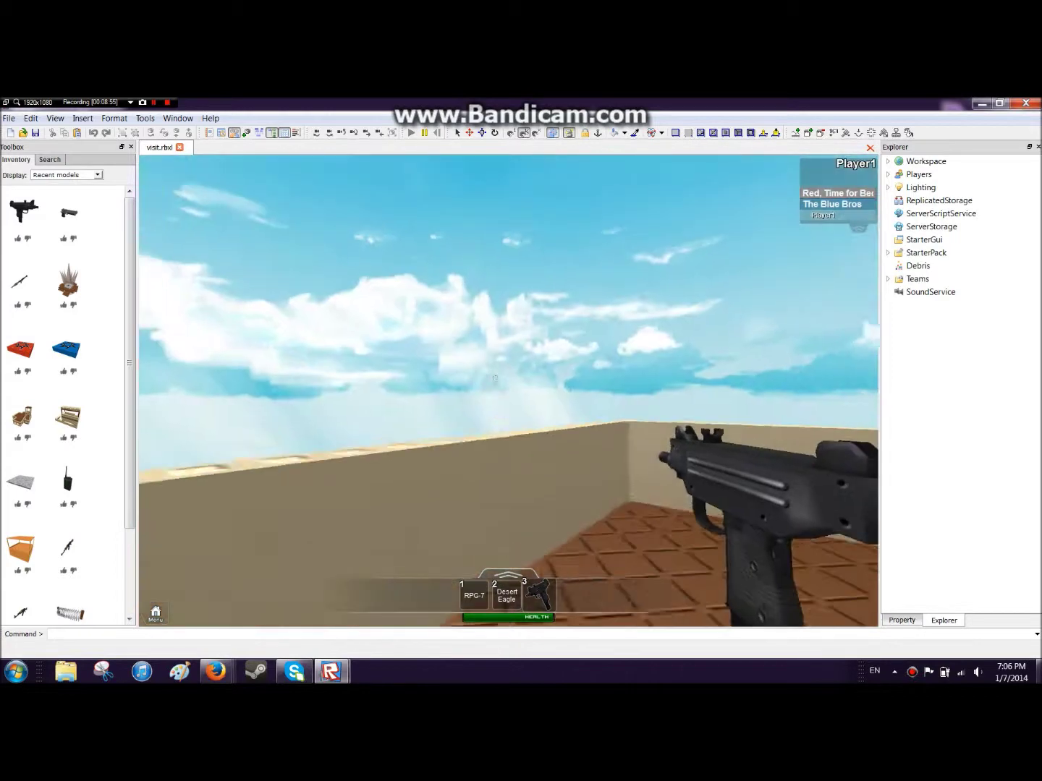
key(w)
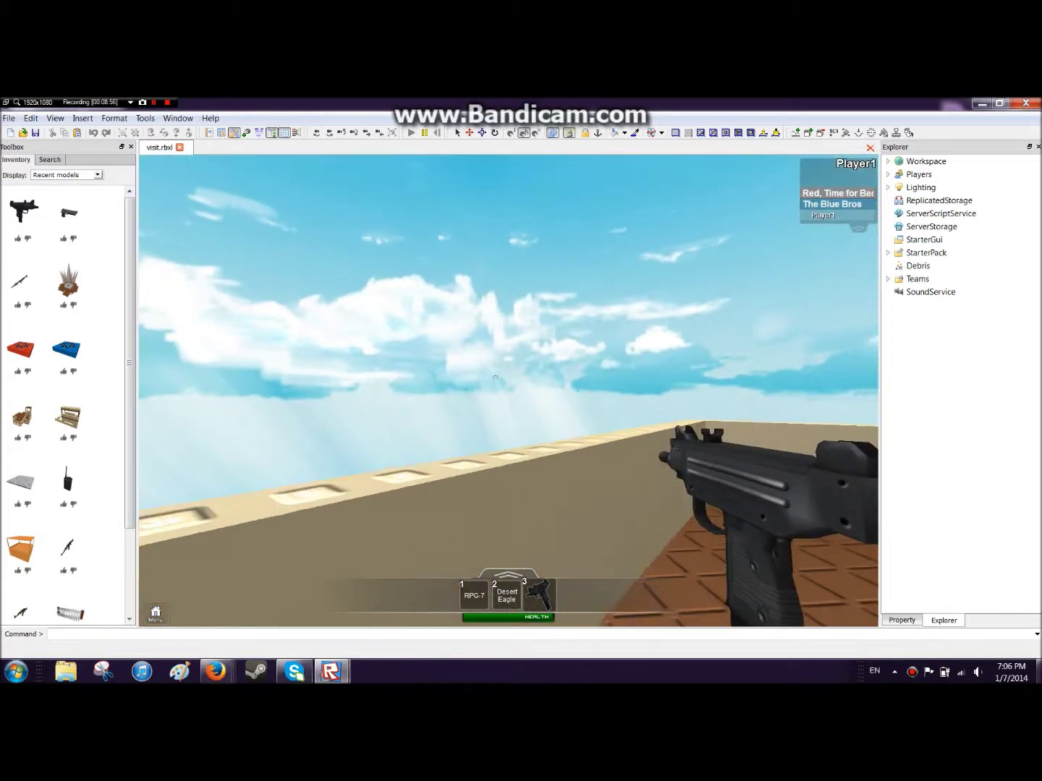
scroll(494, 377, down, 4)
key(w)
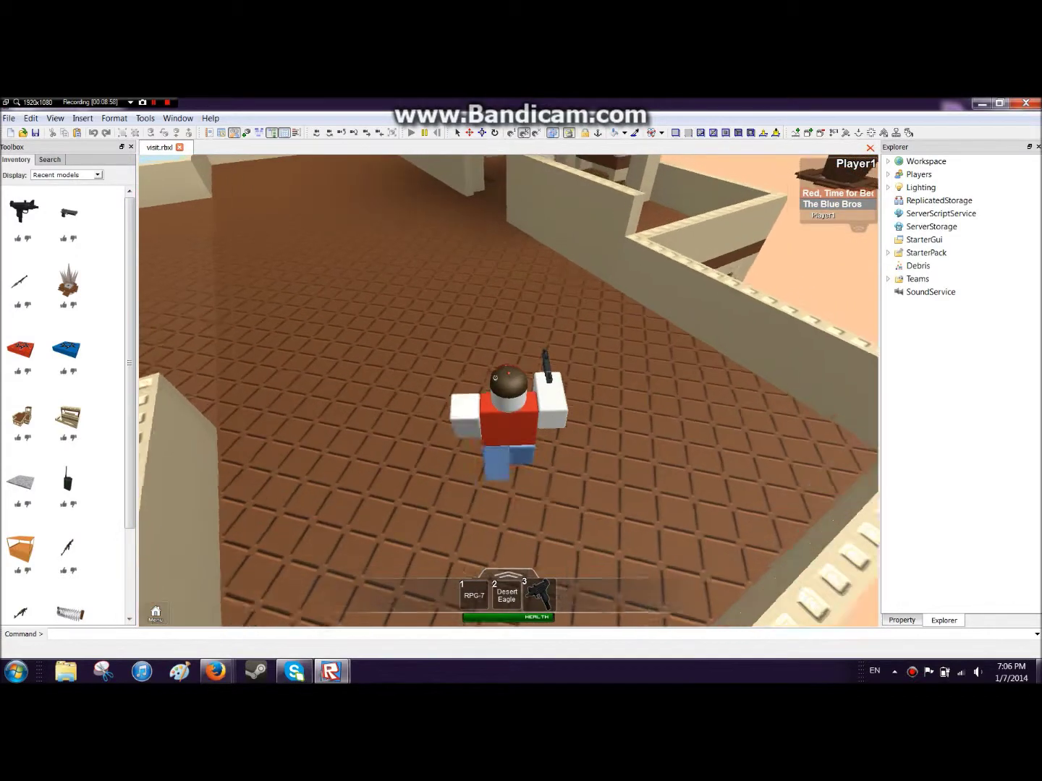
key(s)
key(w)
scroll(495, 377, up, 4)
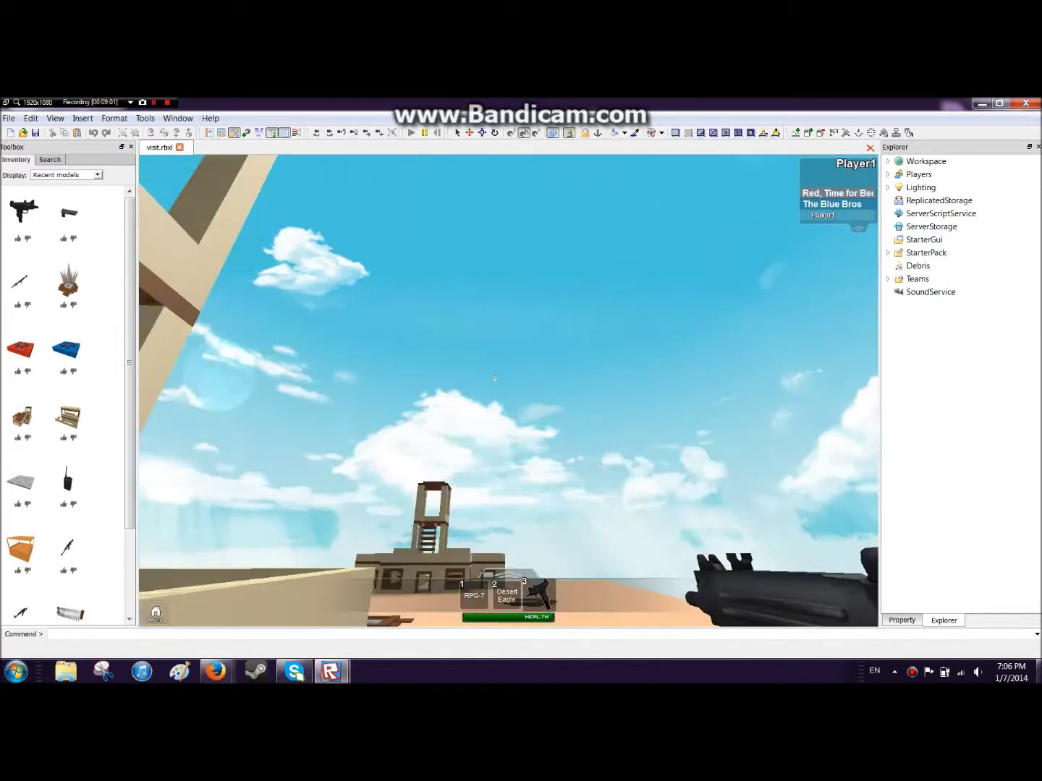
- Jump over the roof wall and cross the desert towards the opposing base
key(space)
key(w)
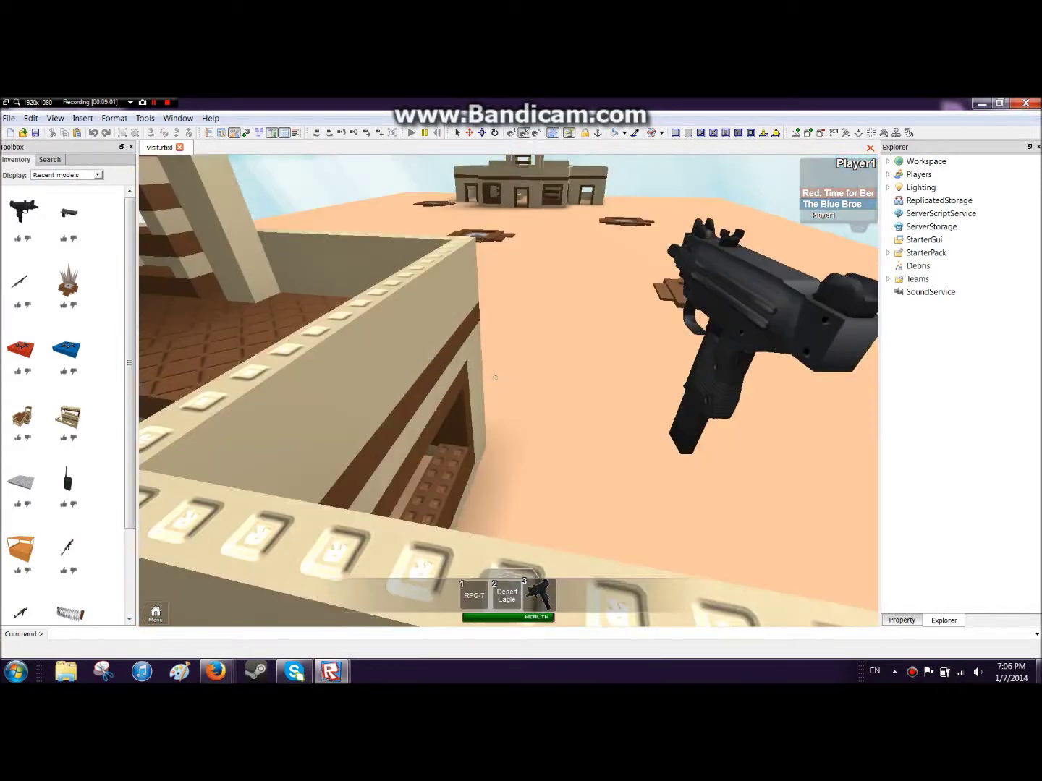
key(w)
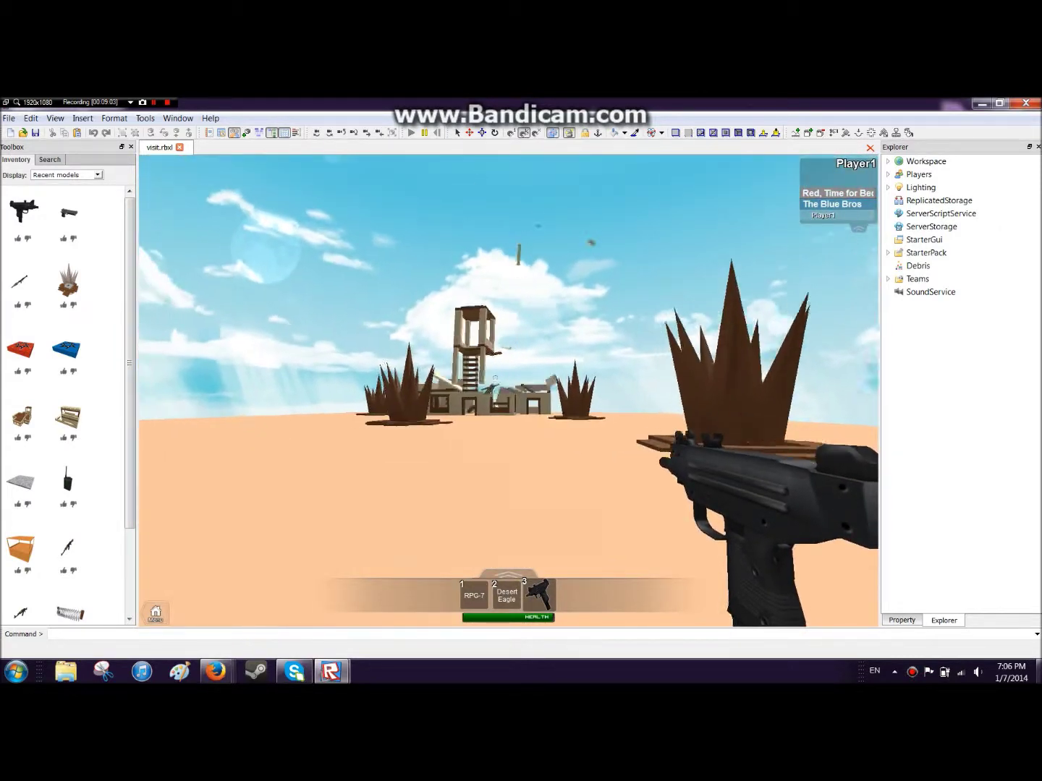
key(w)
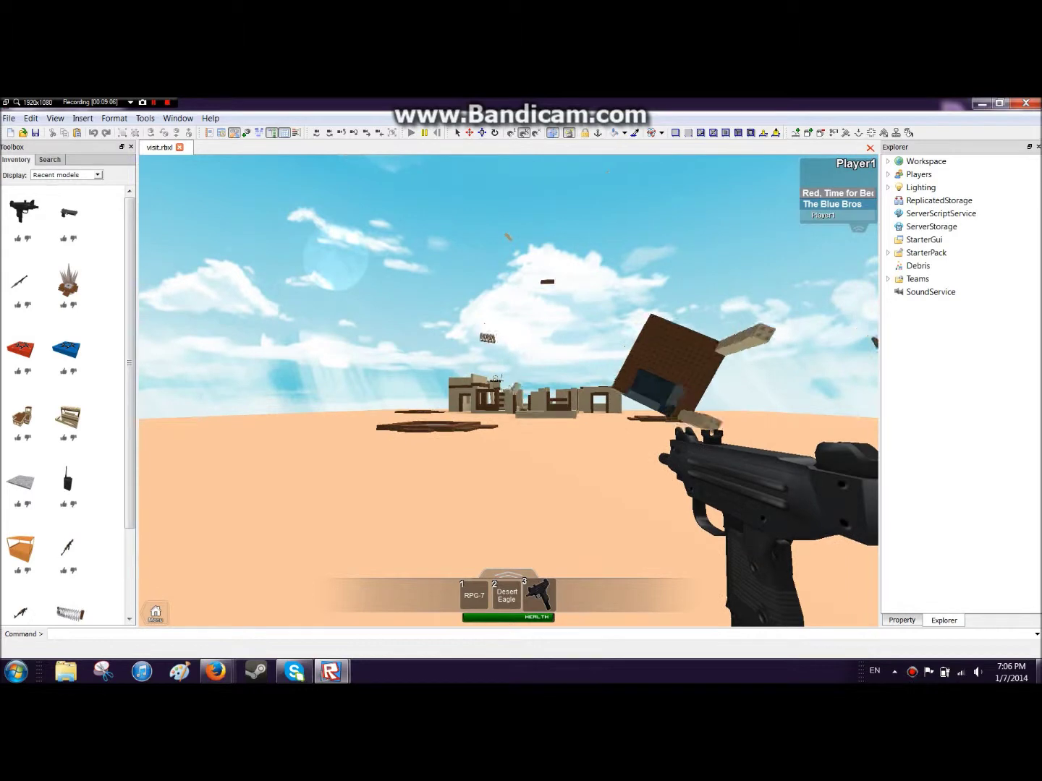
- Test the submachine gun by firing several shots near the collapsing base
key(s)
click(497, 376)
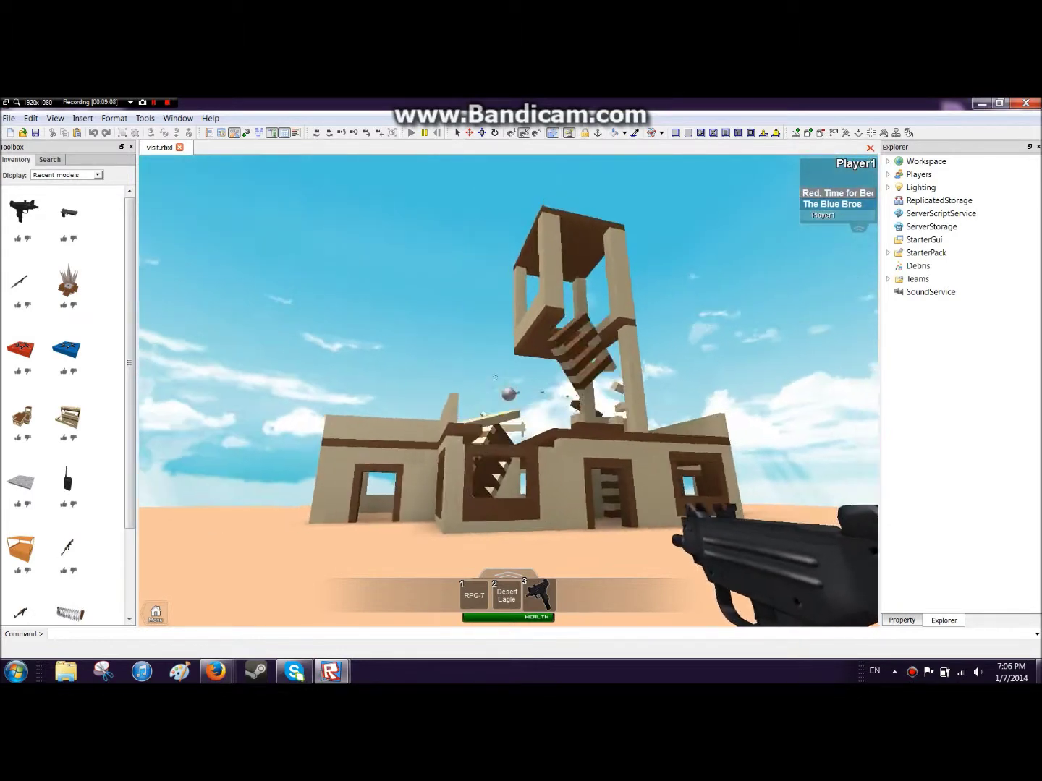
click(497, 378)
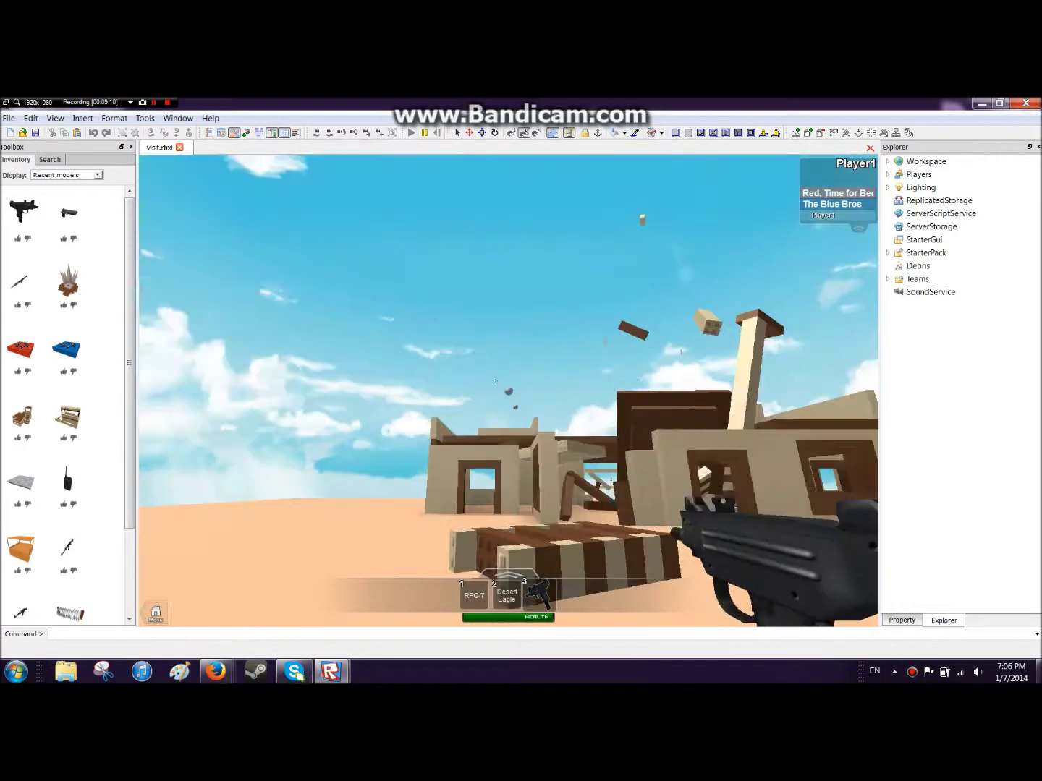
click(496, 377)
click(495, 377)
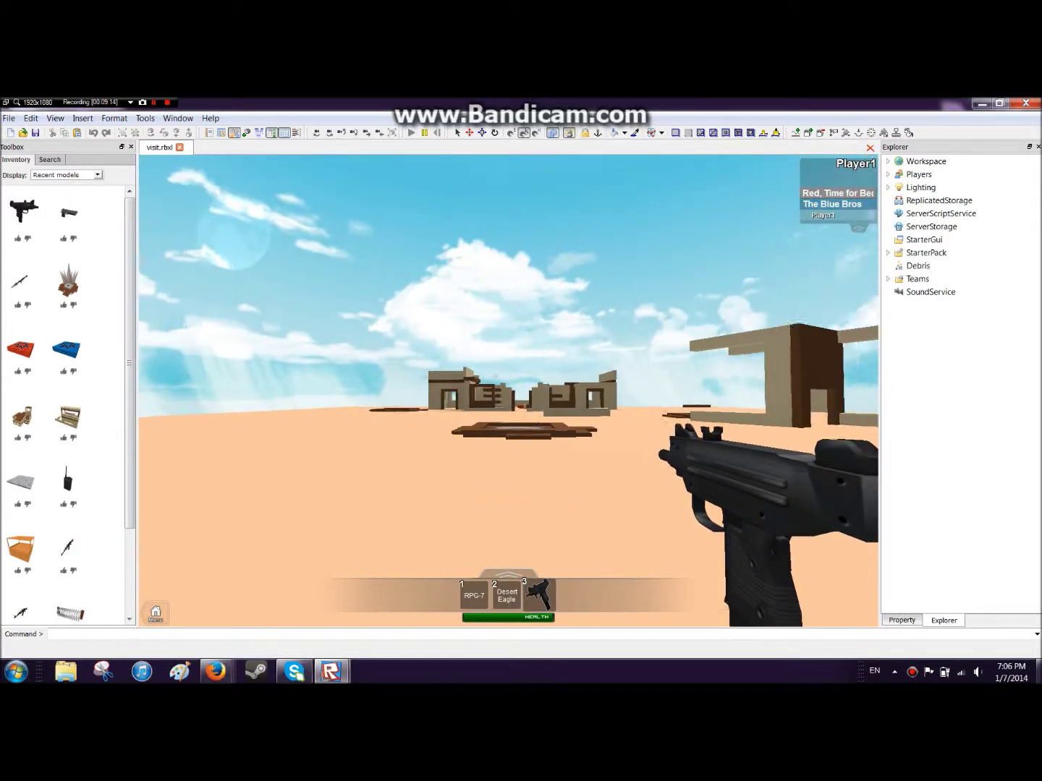
- Equip the Desert Eagle, switch to the RPG-7 and fire a rocket at the opposing base's ruins
key(2)
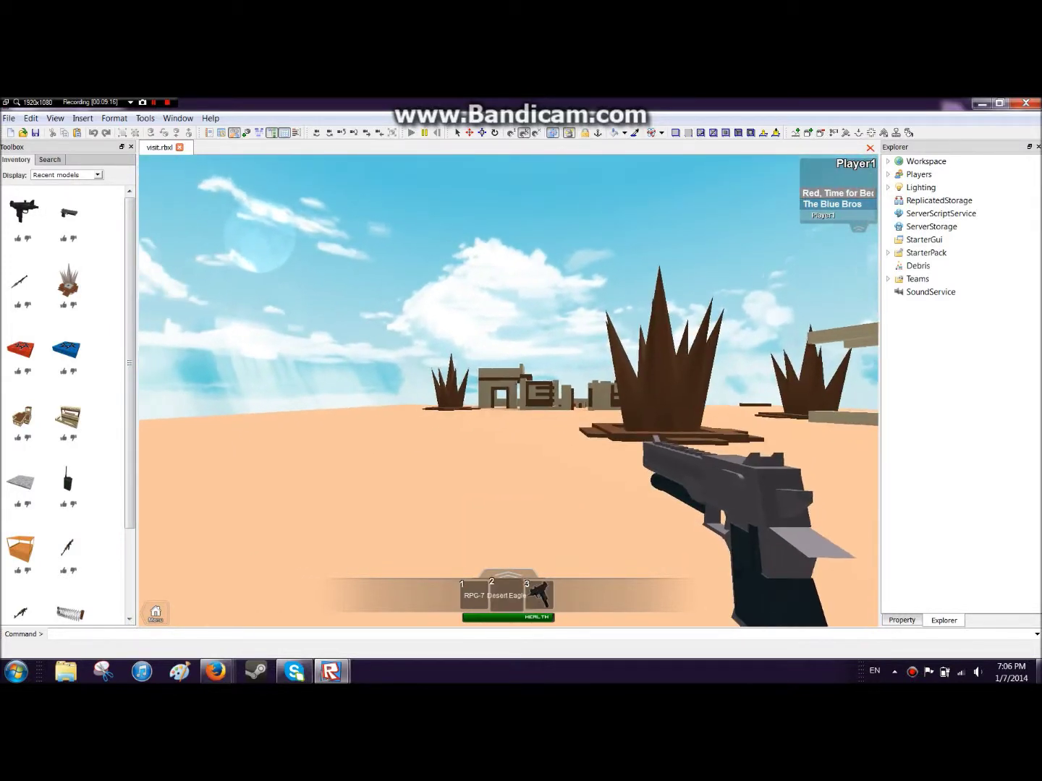
key(1)
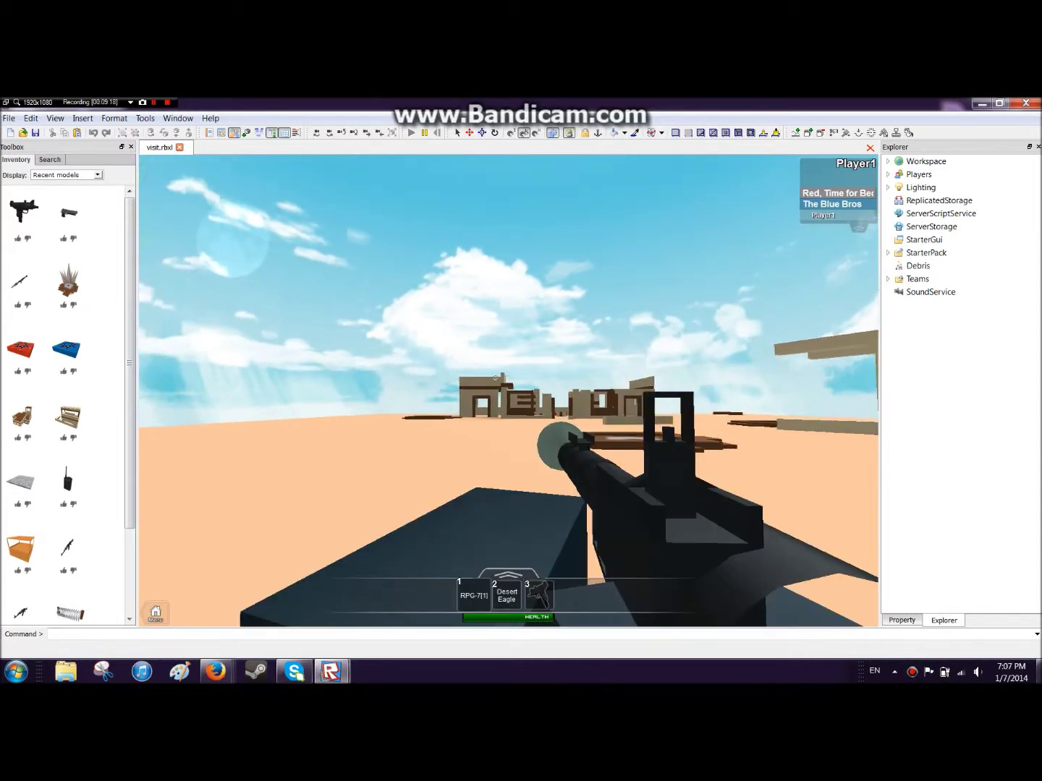
click(495, 377)
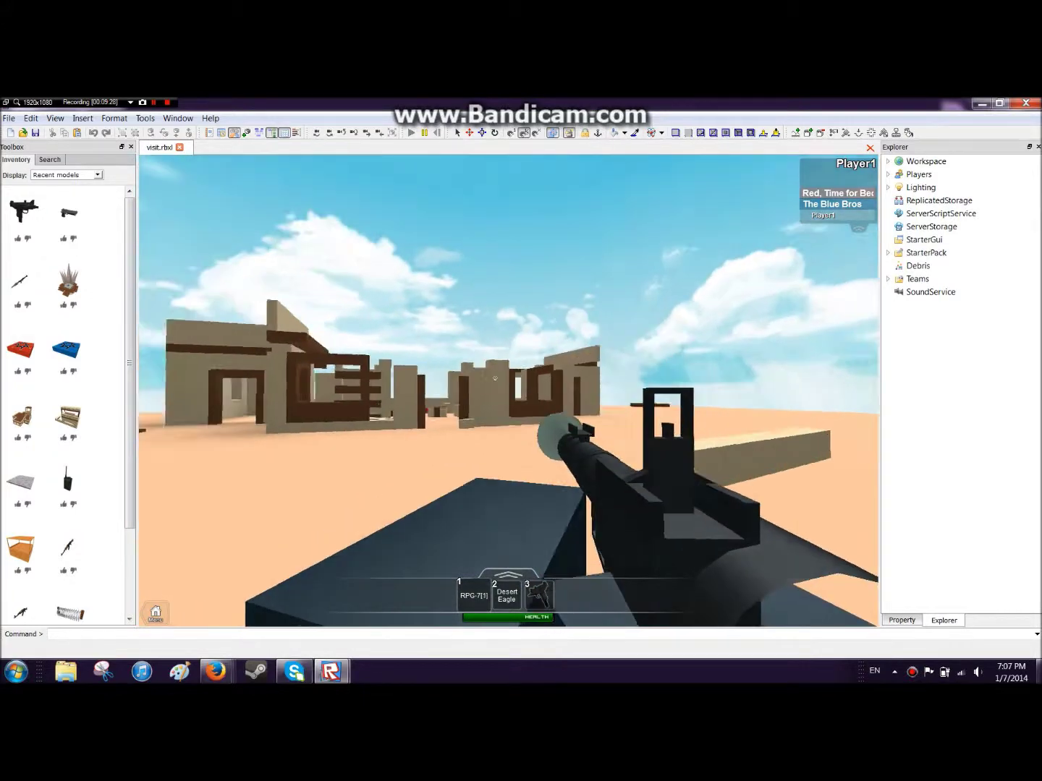
click(495, 378)
click(509, 502)
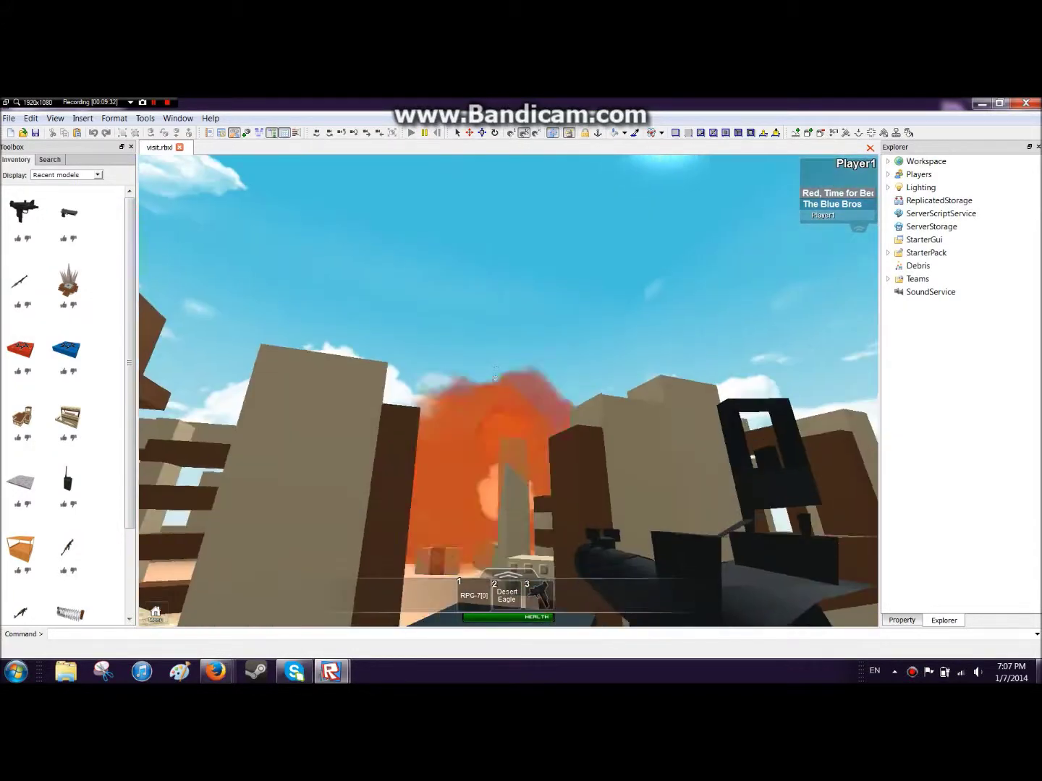
- Inspect the ruined red base and its red spawn pad, re-equip the submachine gun and head back into the desert
key(w)
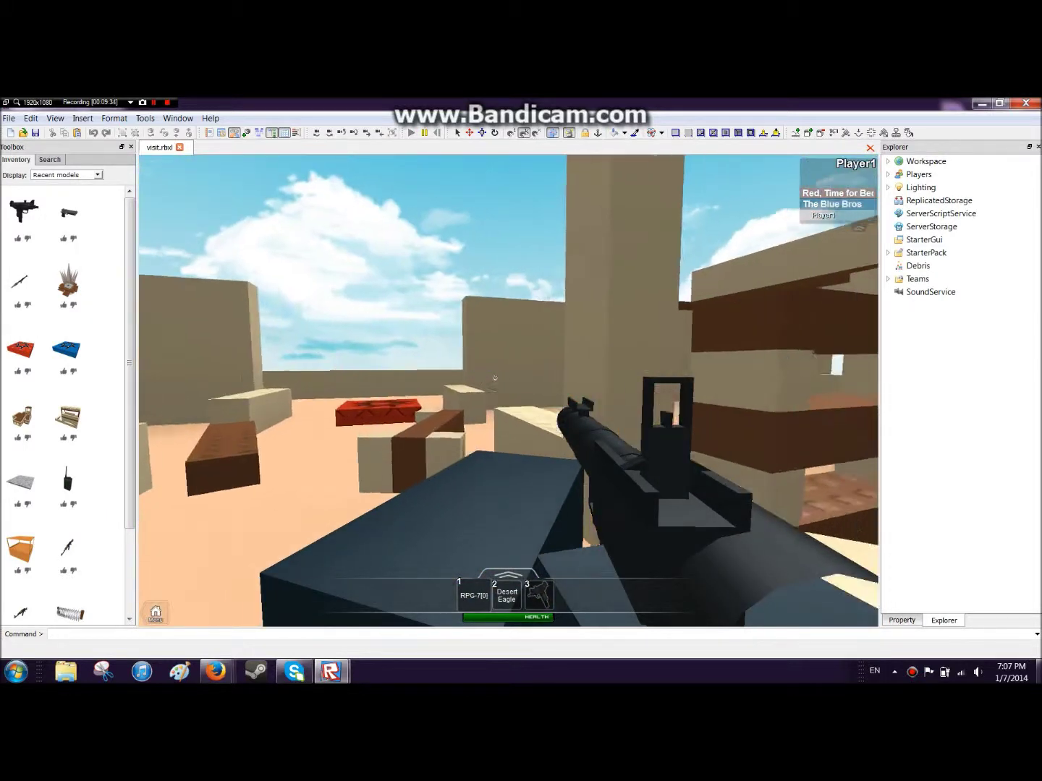
key(3)
key(s)
key(w)
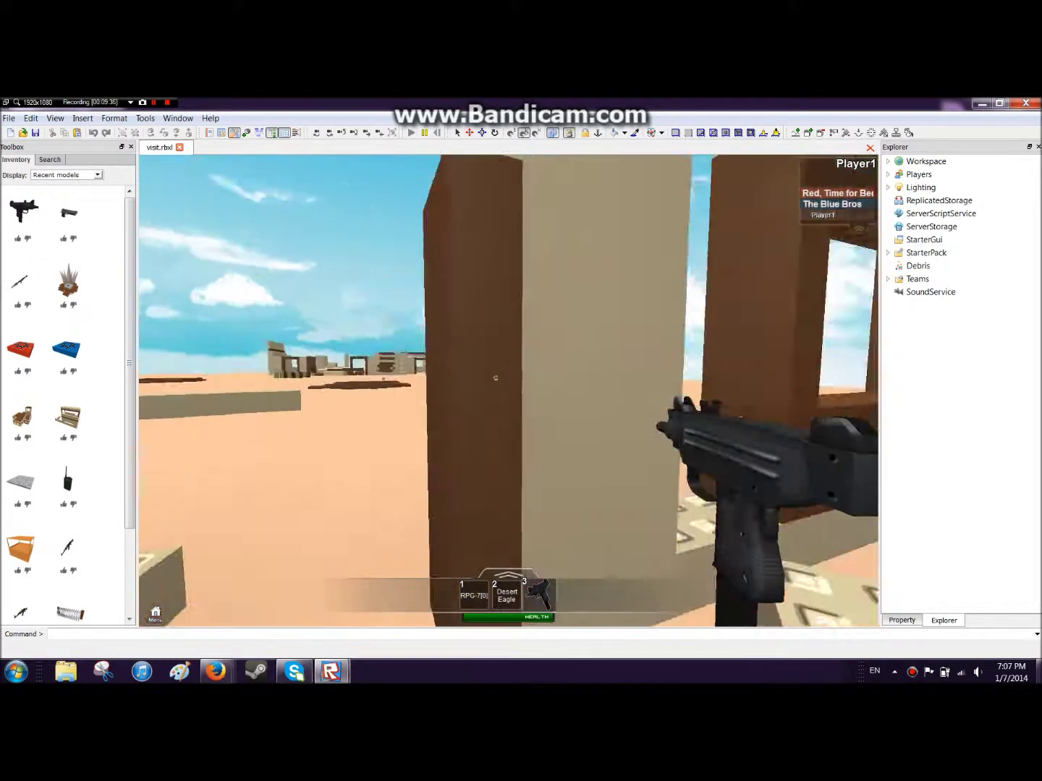
key(w)
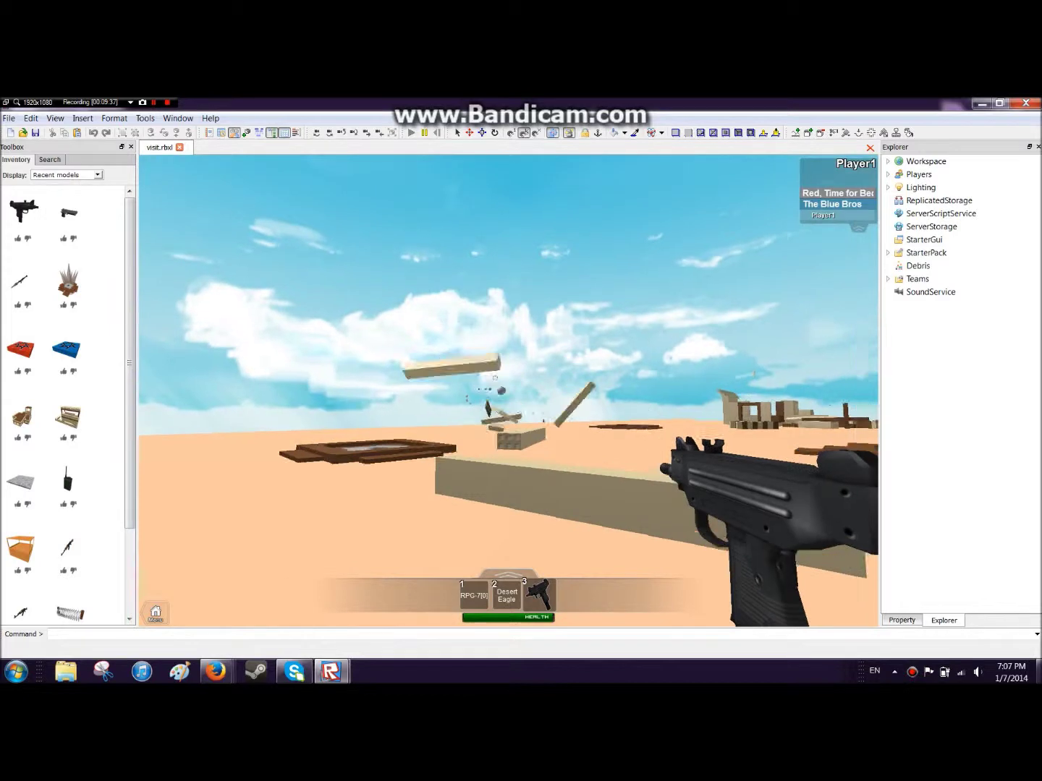
- Fire the submachine gun while crossing the battlefield and walk up to the blue spawn pad in the rubble
click(494, 378)
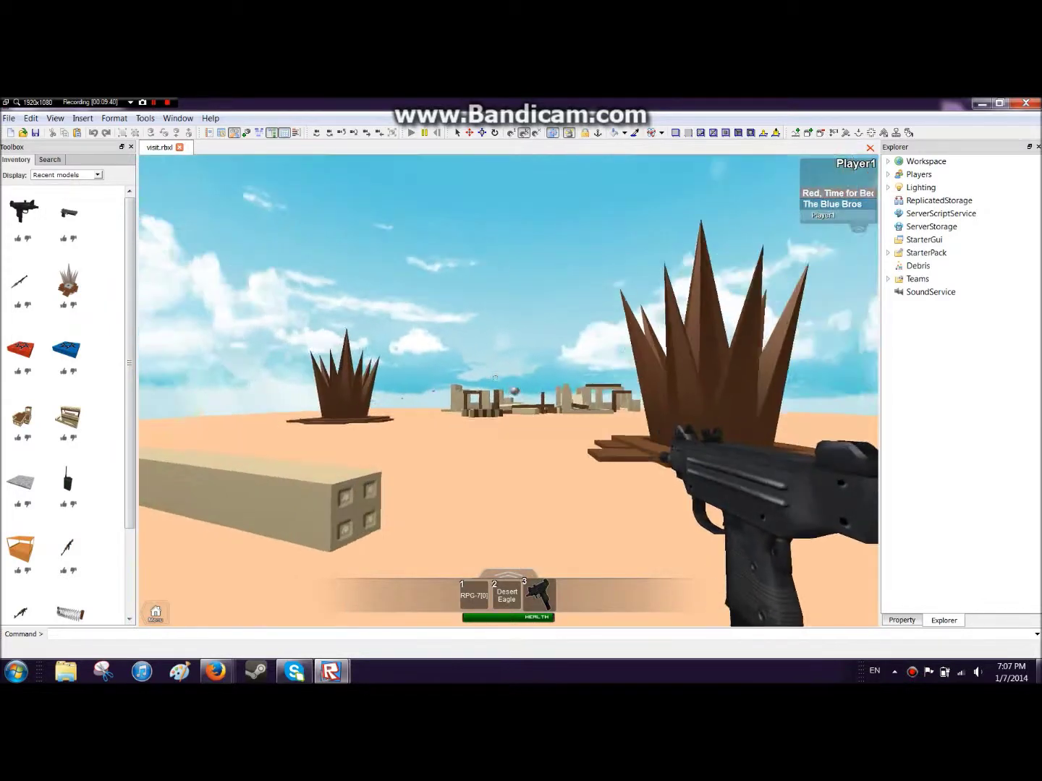
click(495, 378)
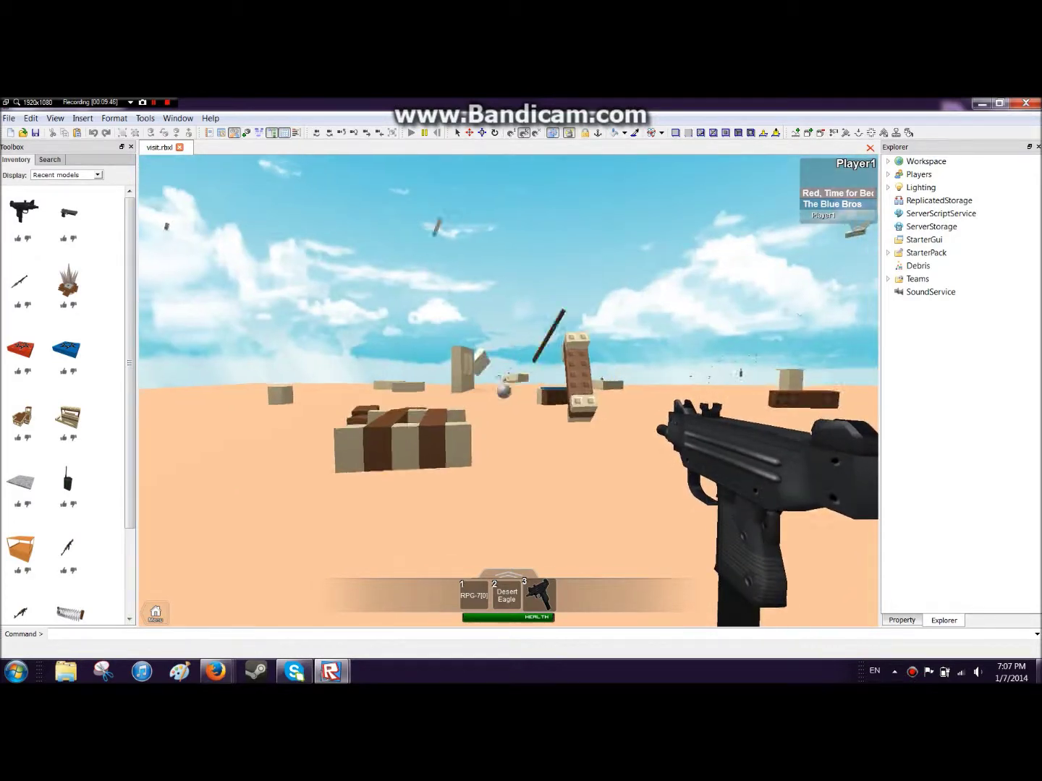
key(w)
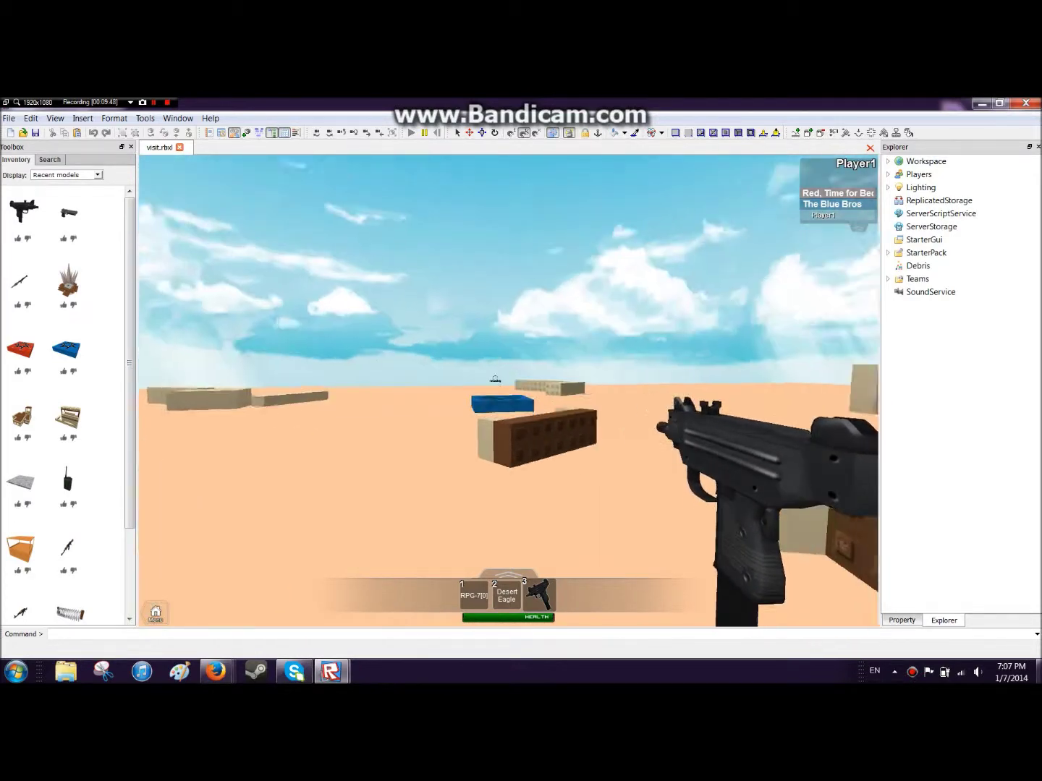
key(w)
key(w)
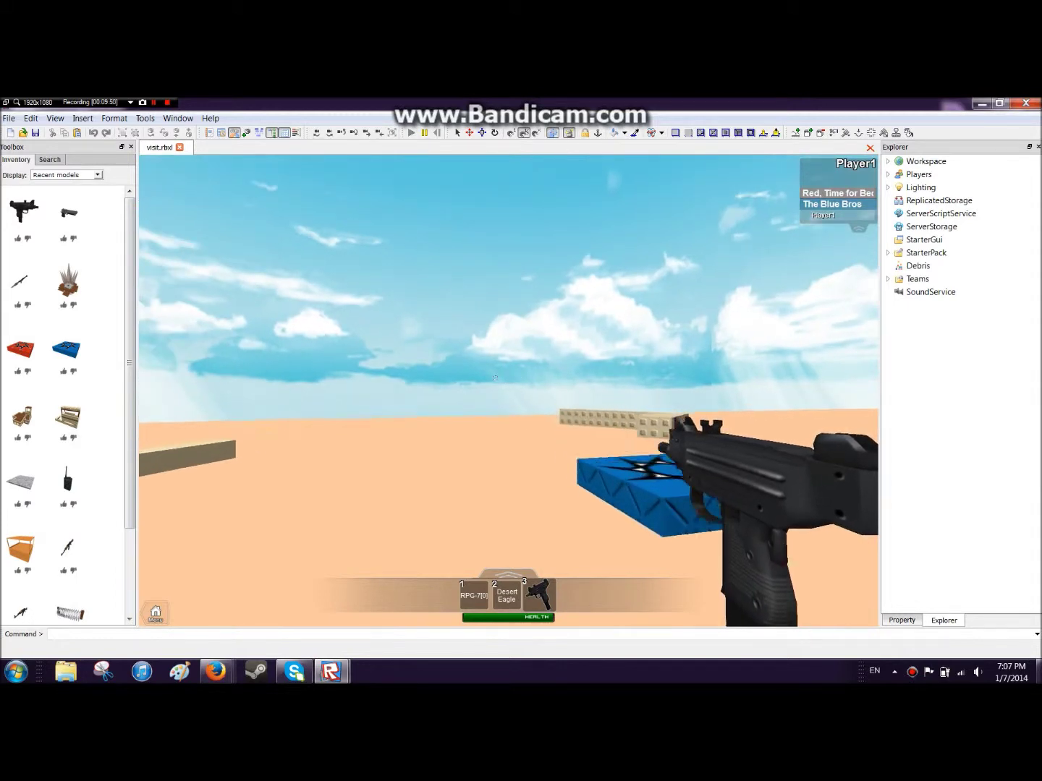